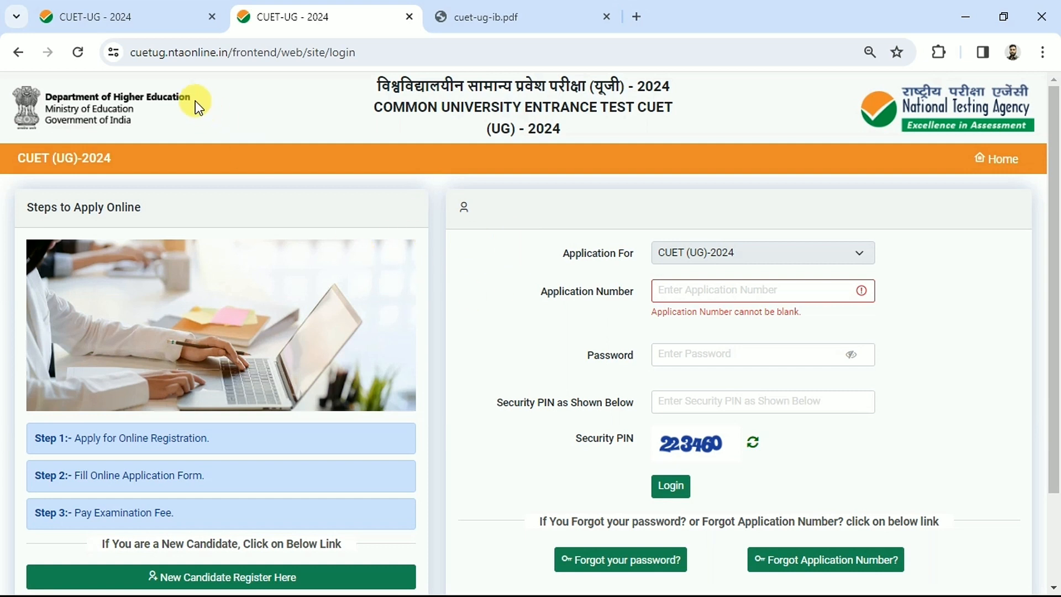
Step: Load exams.nta.ac.in in a new Chrome tab and open the CUET (UG) - 2024 exam page
{"action": "left_click", "coordinate": [644, 17]}
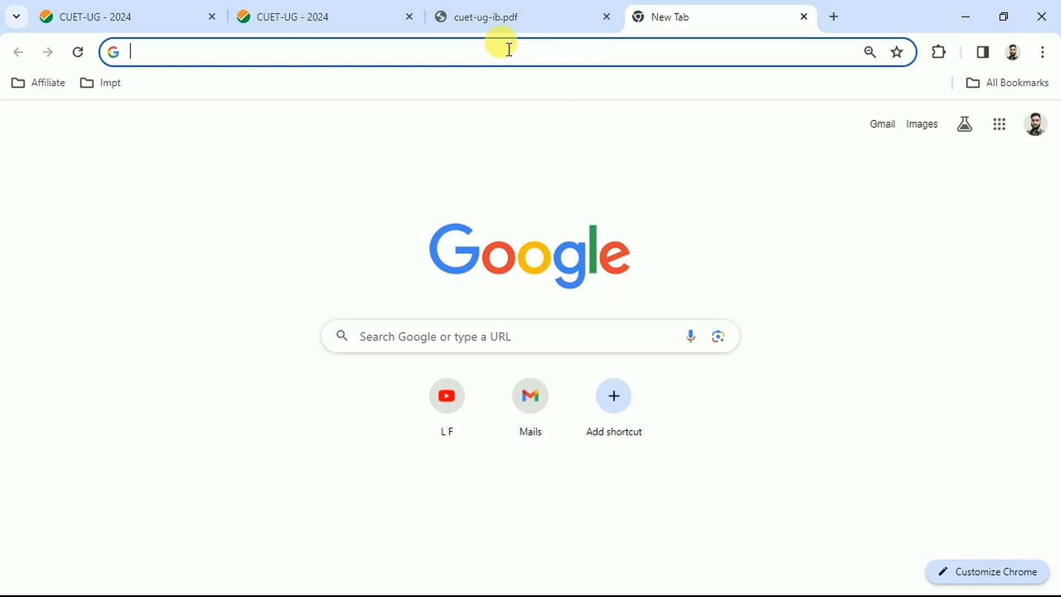
{"action": "type", "text": "exams.nta.ac.in"}
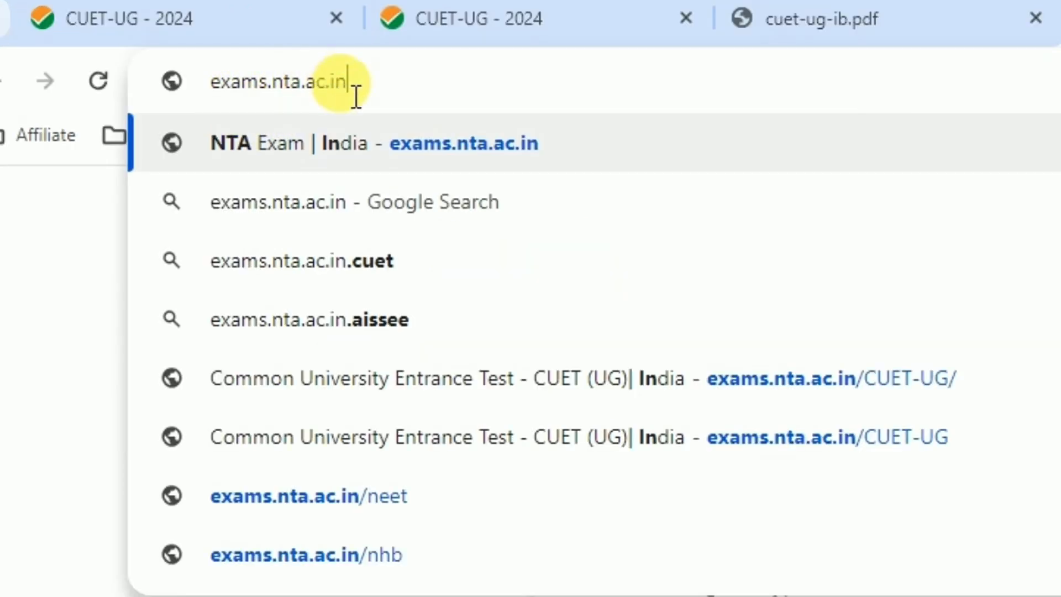
{"action": "key", "text": "Return"}
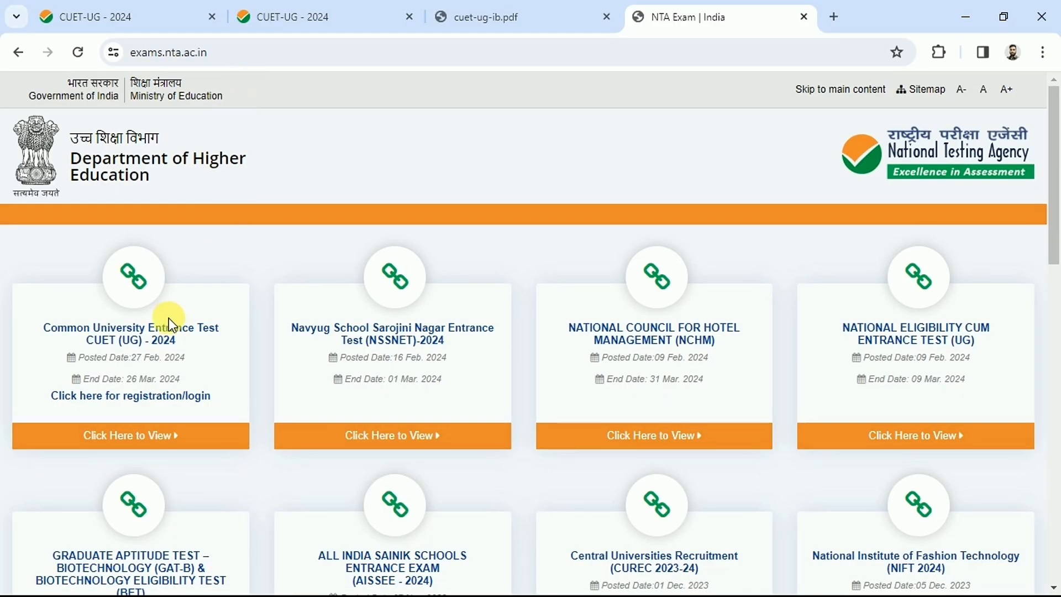
{"action": "left_click_drag", "start_coordinate": [1055, 189], "coordinate": [1055, 225]}
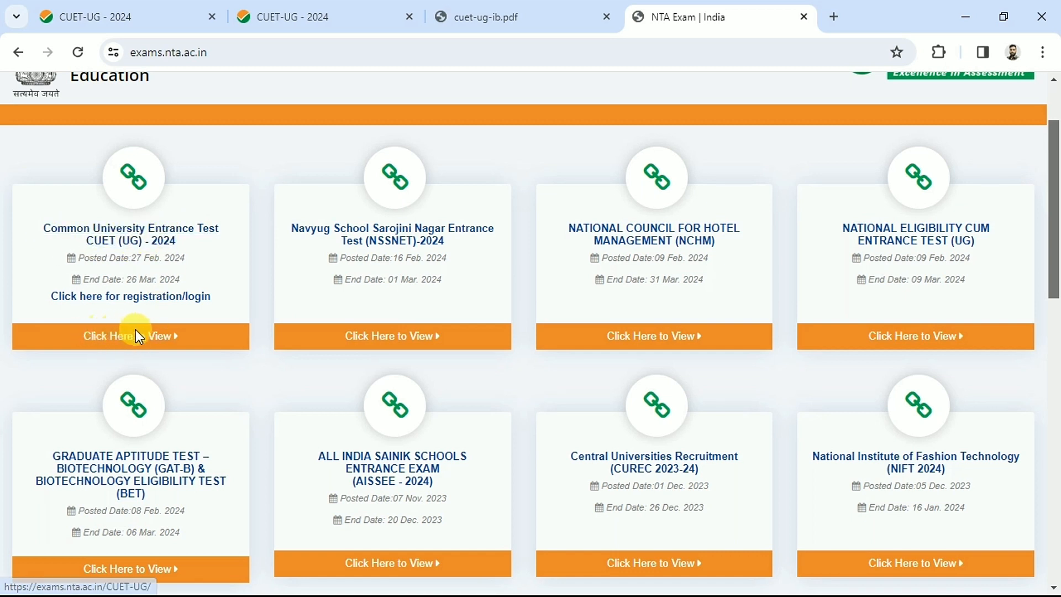
{"action": "left_click", "coordinate": [123, 347]}
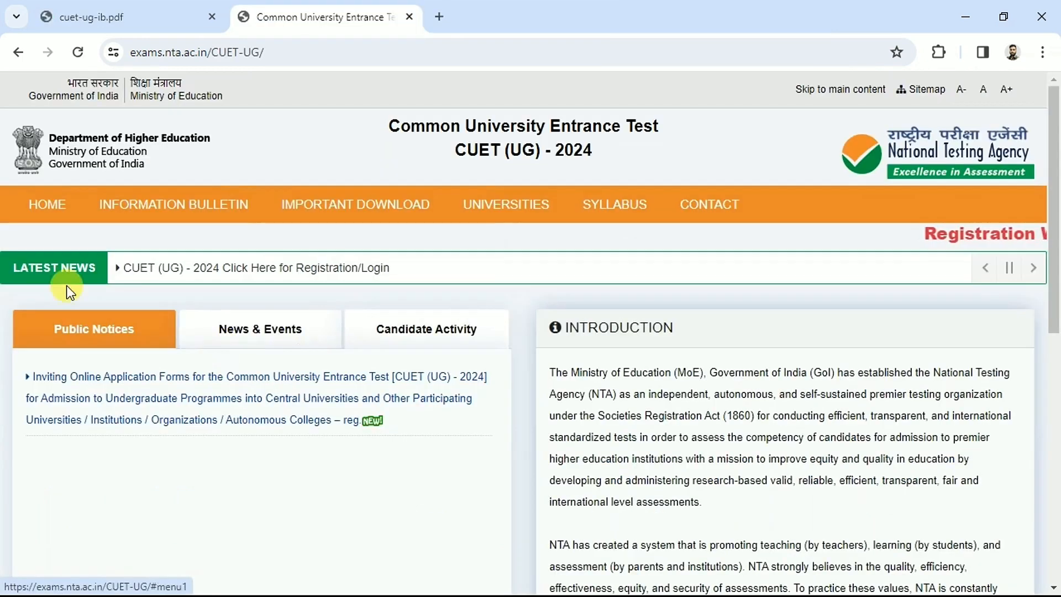
Step: Go to the CUET (UG) 2024 registration/login portal and choose New Candidate Register Here
{"action": "mouse_move", "coordinate": [615, 204]}
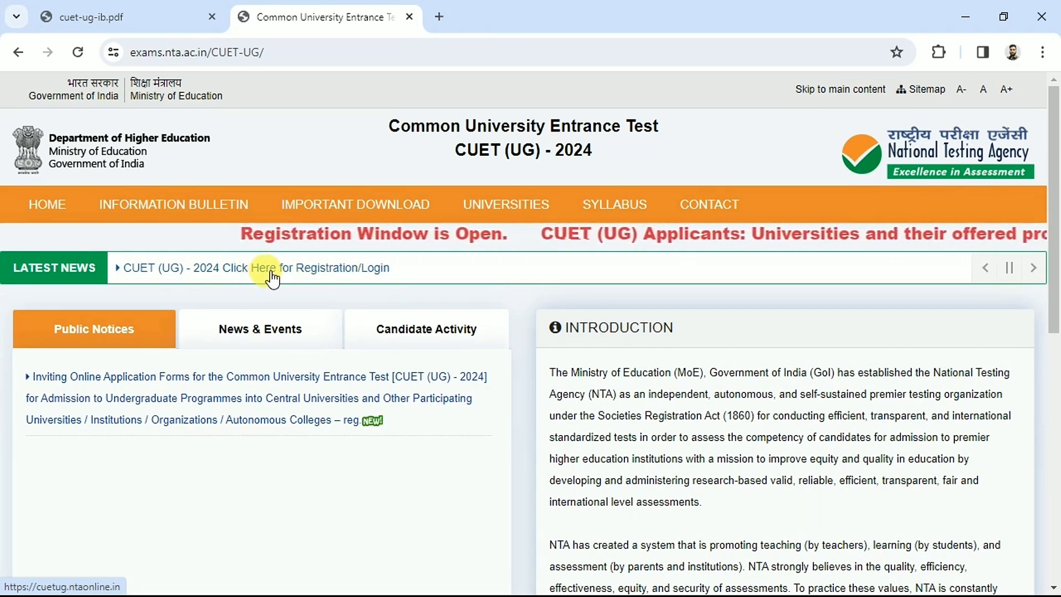
{"action": "left_click", "coordinate": [273, 274]}
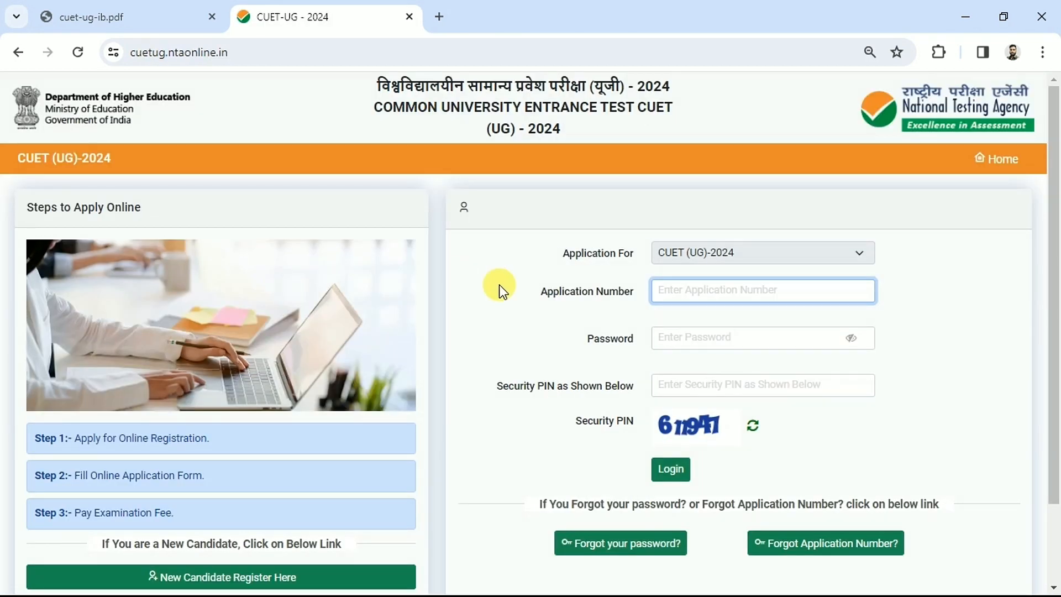
{"action": "scroll", "coordinate": [1055, 343], "scroll_direction": "down", "scroll_amount": 1}
{"action": "scroll", "coordinate": [1055, 343], "scroll_direction": "down", "scroll_amount": 2}
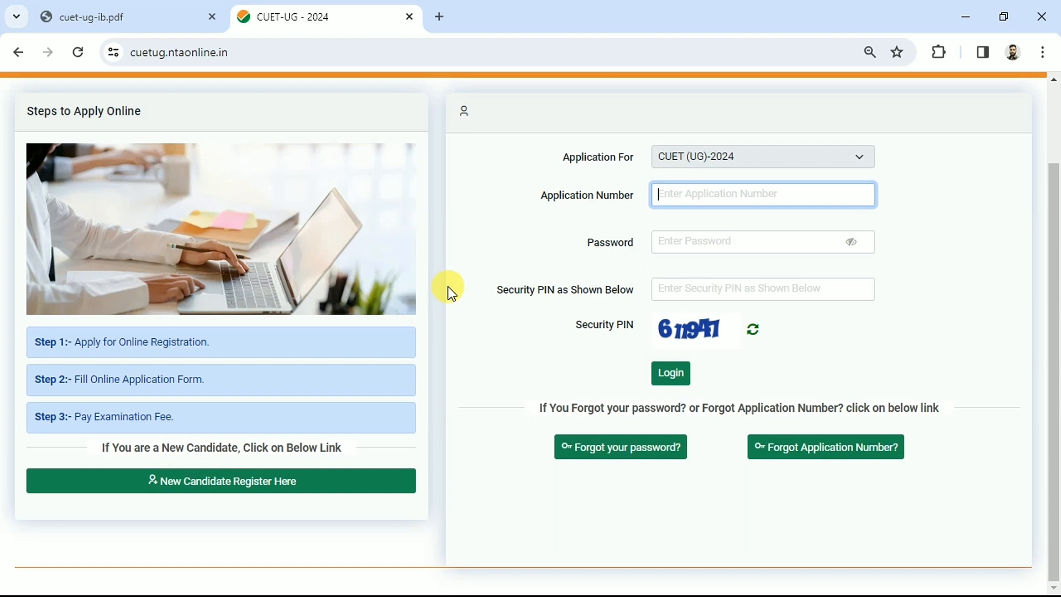
{"action": "left_click", "coordinate": [160, 485]}
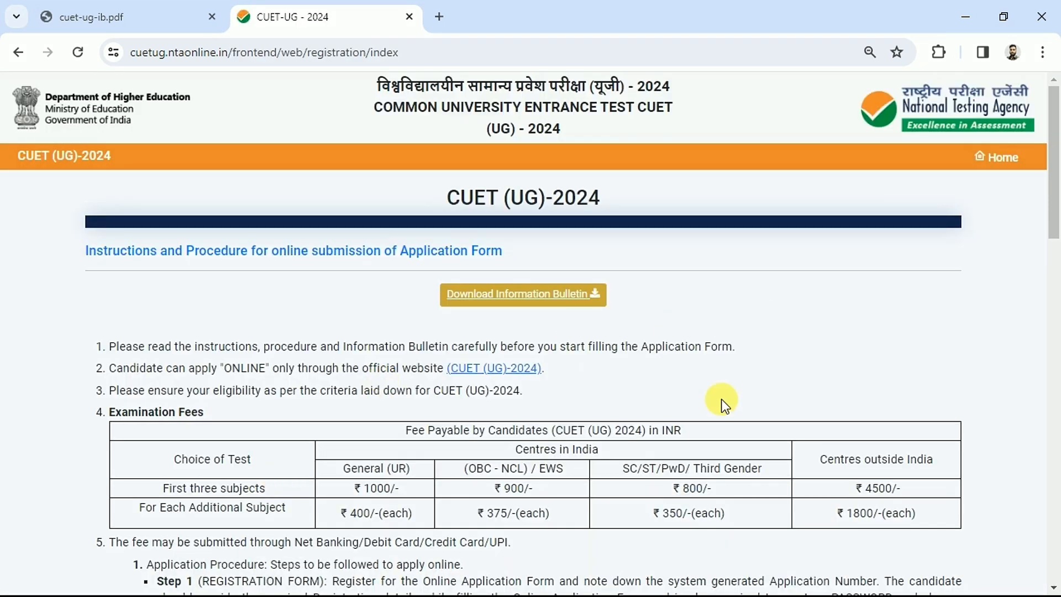
Step: Review the first-three-subjects fees: General ₹1000, OBC-NCL/EWS, and SC/ST/PwD ₹800
{"action": "scroll", "coordinate": [1055, 188], "scroll_direction": "down", "scroll_amount": 2}
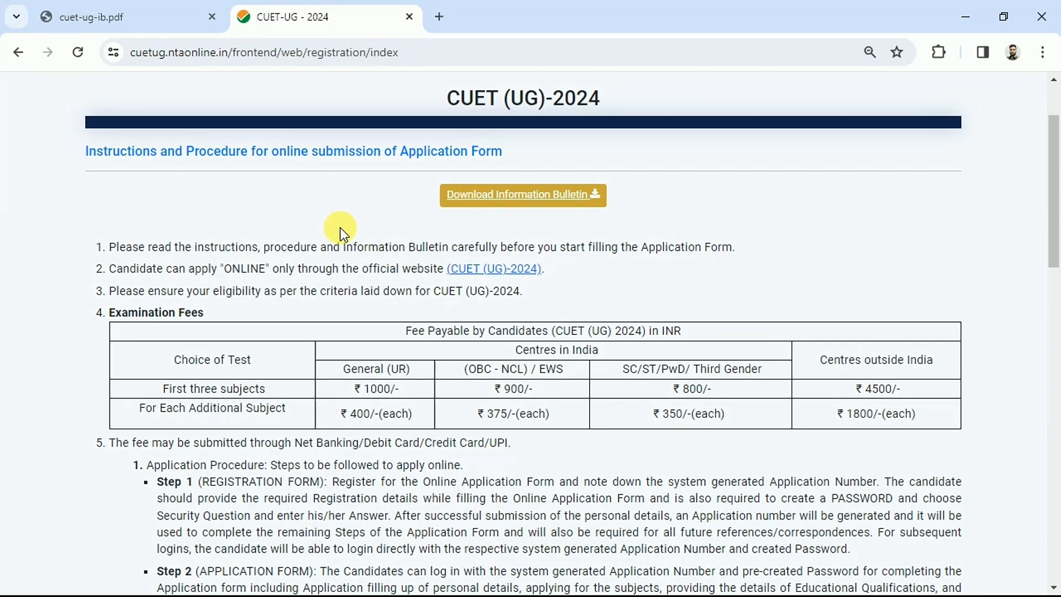
{"action": "left_click_drag", "start_coordinate": [167, 354], "coordinate": [388, 385]}
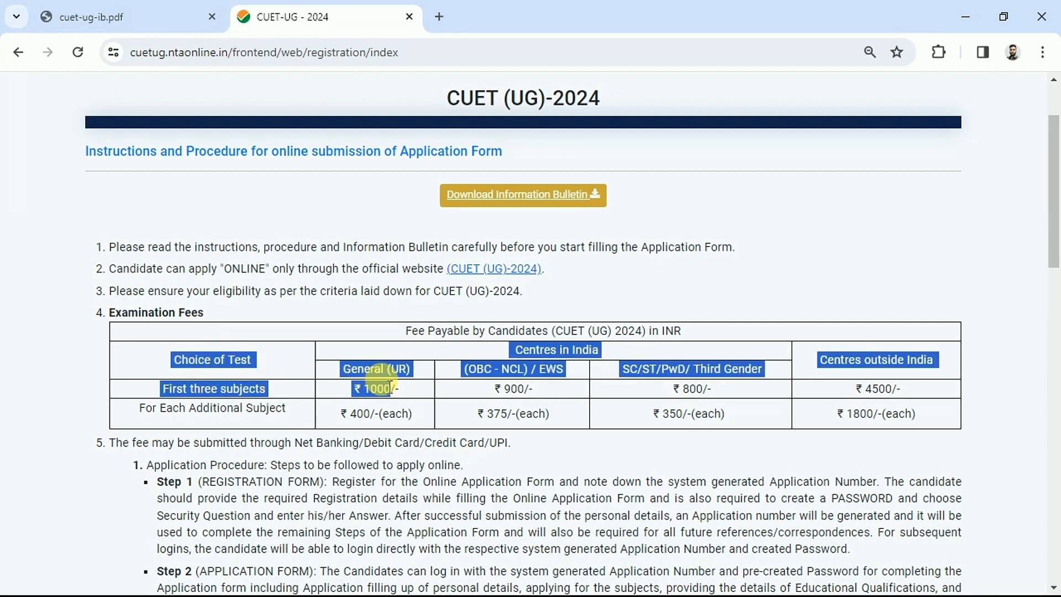
{"action": "left_click", "coordinate": [389, 385]}
{"action": "left_click_drag", "start_coordinate": [169, 390], "coordinate": [279, 395]}
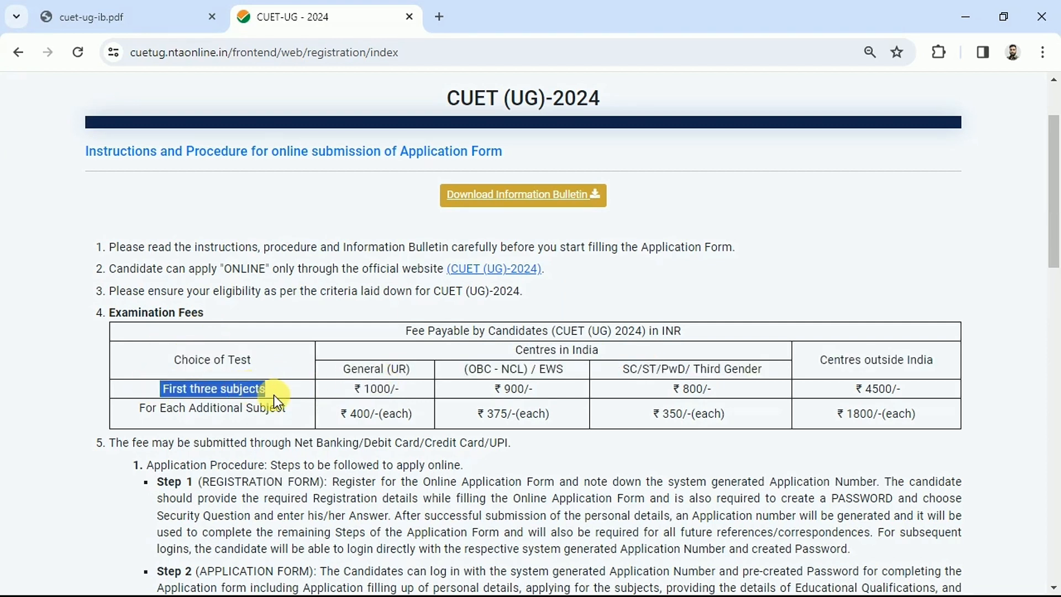
{"action": "left_click", "coordinate": [357, 388]}
{"action": "left_click_drag", "start_coordinate": [357, 388], "coordinate": [398, 388]}
{"action": "left_click_drag", "start_coordinate": [476, 368], "coordinate": [532, 376]}
{"action": "left_click", "coordinate": [535, 376]}
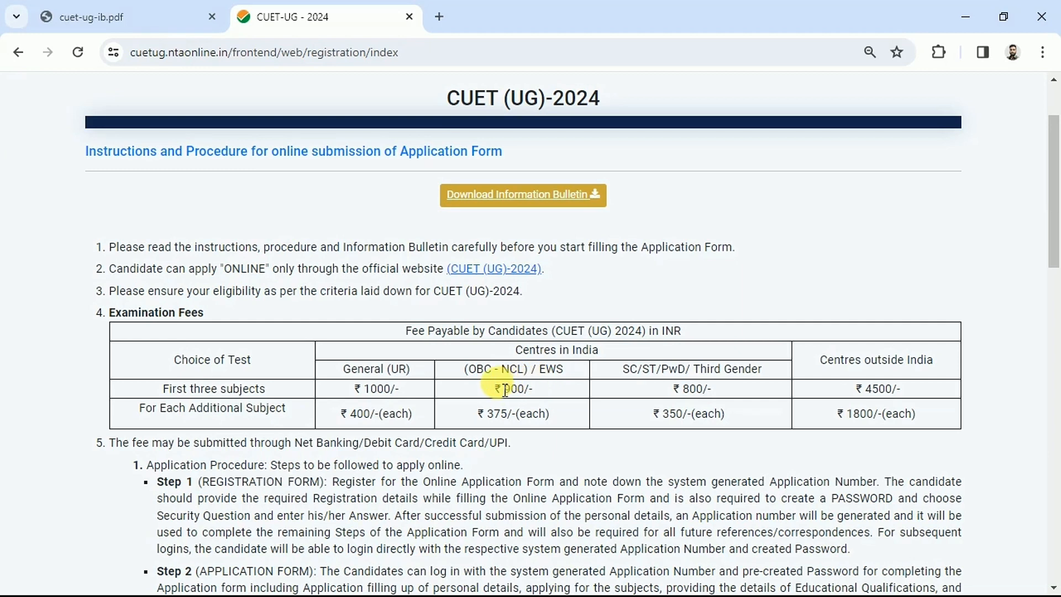
{"action": "left_click_drag", "start_coordinate": [634, 369], "coordinate": [688, 389]}
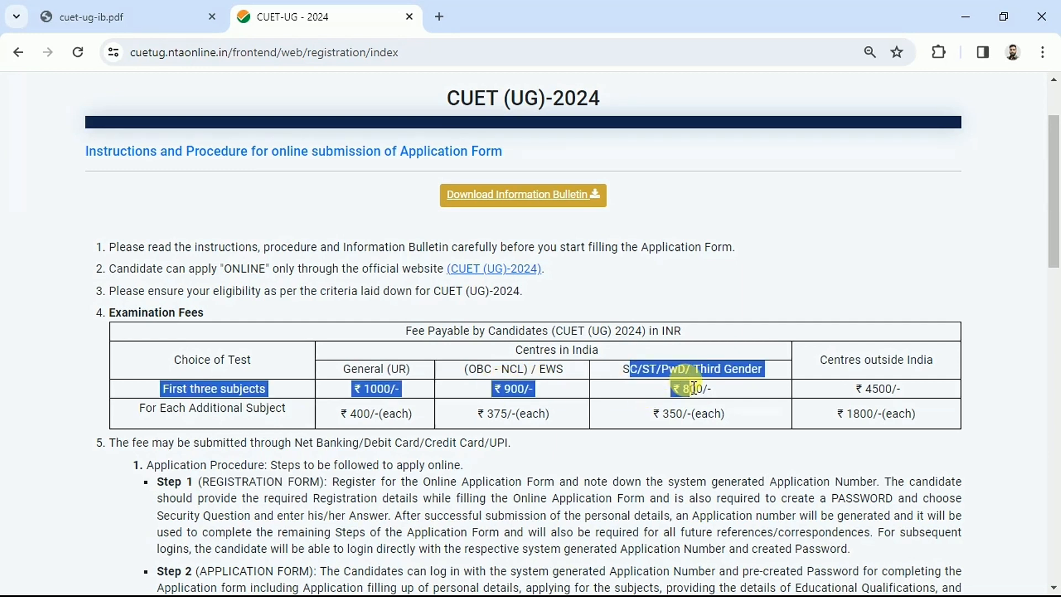
{"action": "left_click", "coordinate": [693, 389]}
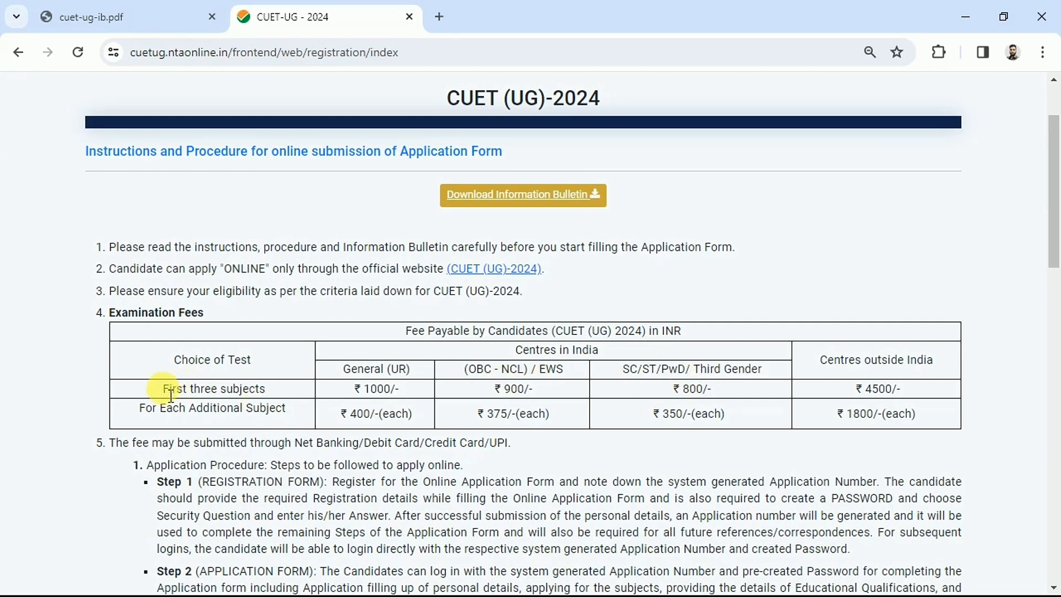
Step: Note the additional-subject fees (₹400, 375, 350), then accept the declaration and proceed
{"action": "left_click_drag", "start_coordinate": [347, 415], "coordinate": [403, 413]}
{"action": "left_click", "coordinate": [406, 415]}
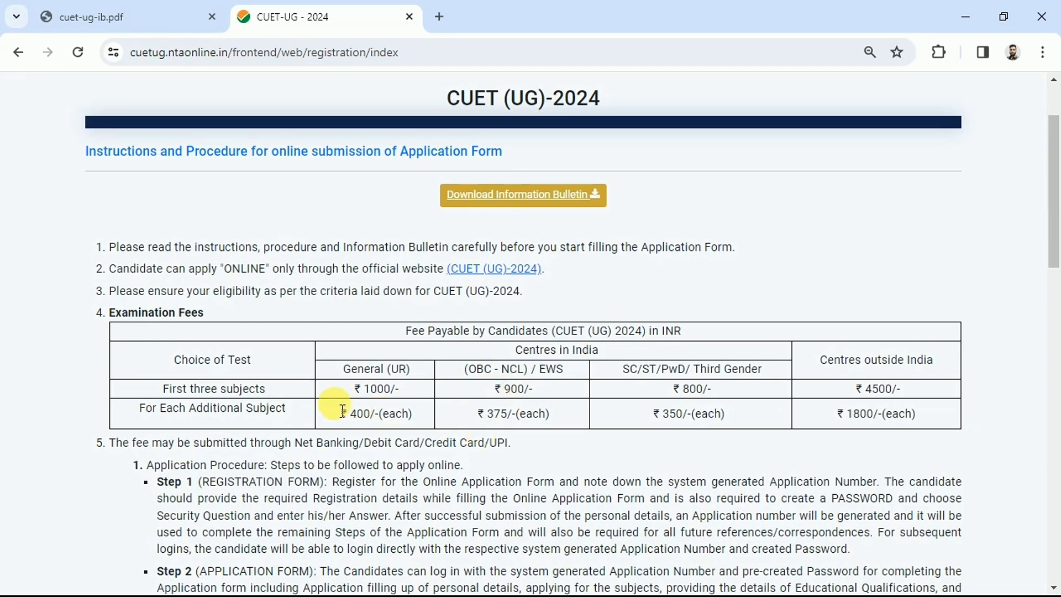
{"action": "left_click_drag", "start_coordinate": [350, 415], "coordinate": [728, 422]}
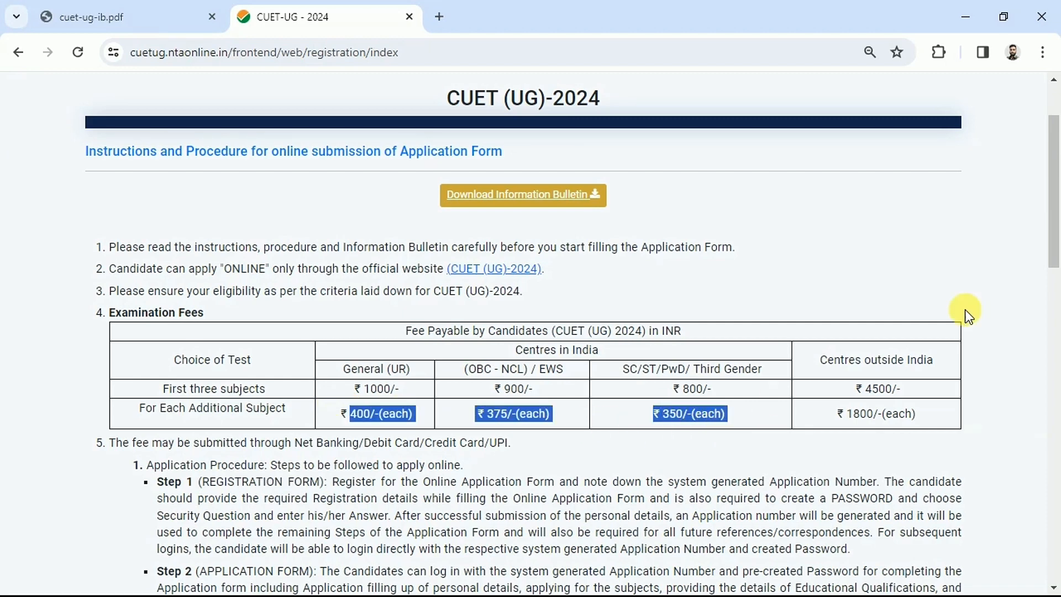
{"action": "left_click_drag", "start_coordinate": [1055, 205], "coordinate": [1054, 518]}
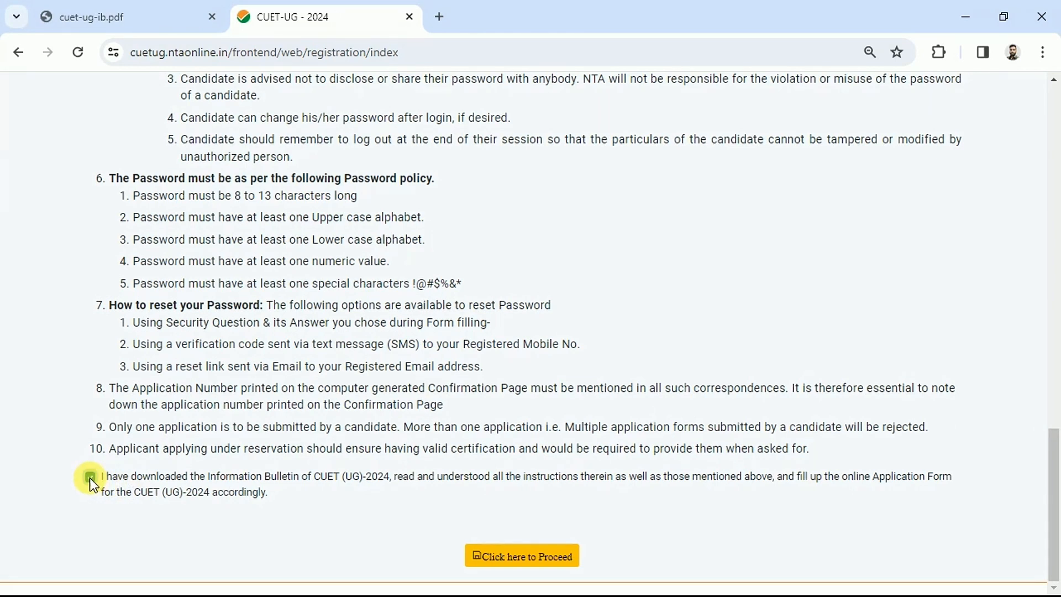
{"action": "left_click", "coordinate": [521, 561]}
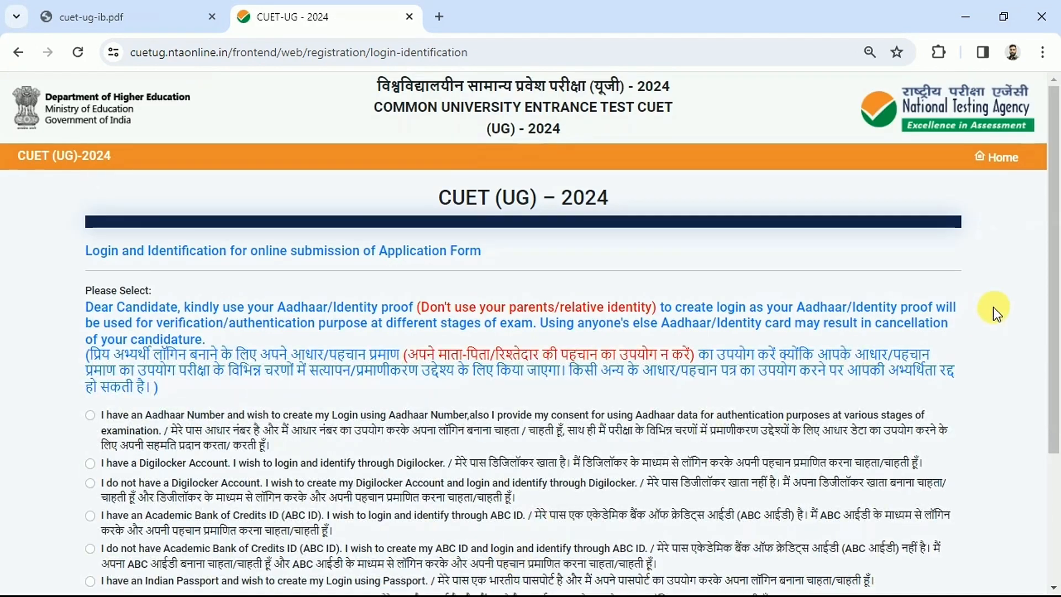
Step: Review the login identification options and select Aadhaar, clicking into its number field
{"action": "scroll", "coordinate": [1056, 296], "scroll_direction": "down", "scroll_amount": 2}
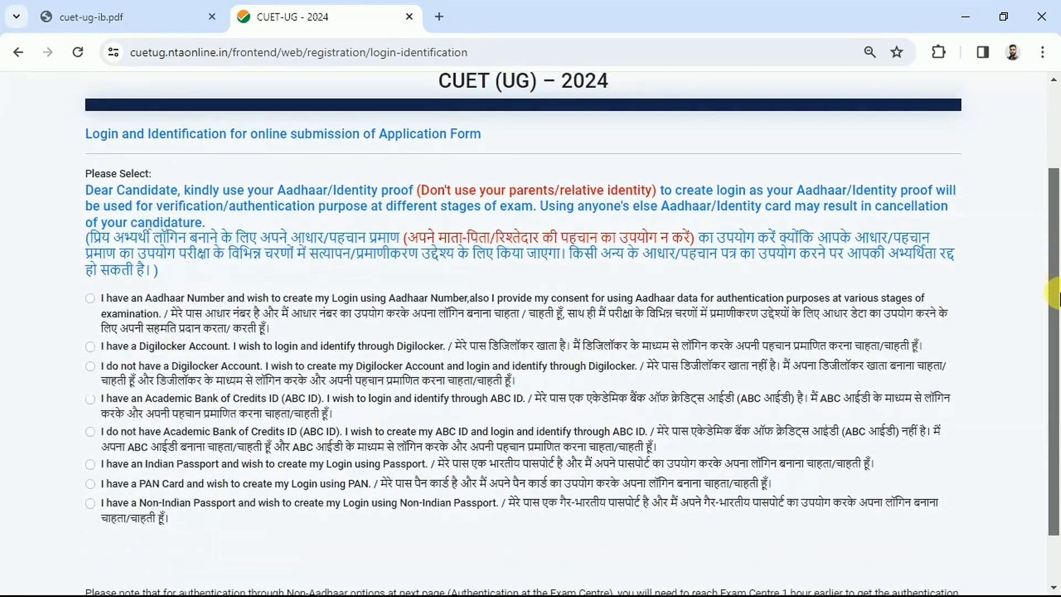
{"action": "scroll", "coordinate": [1056, 296], "scroll_direction": "down", "scroll_amount": 1}
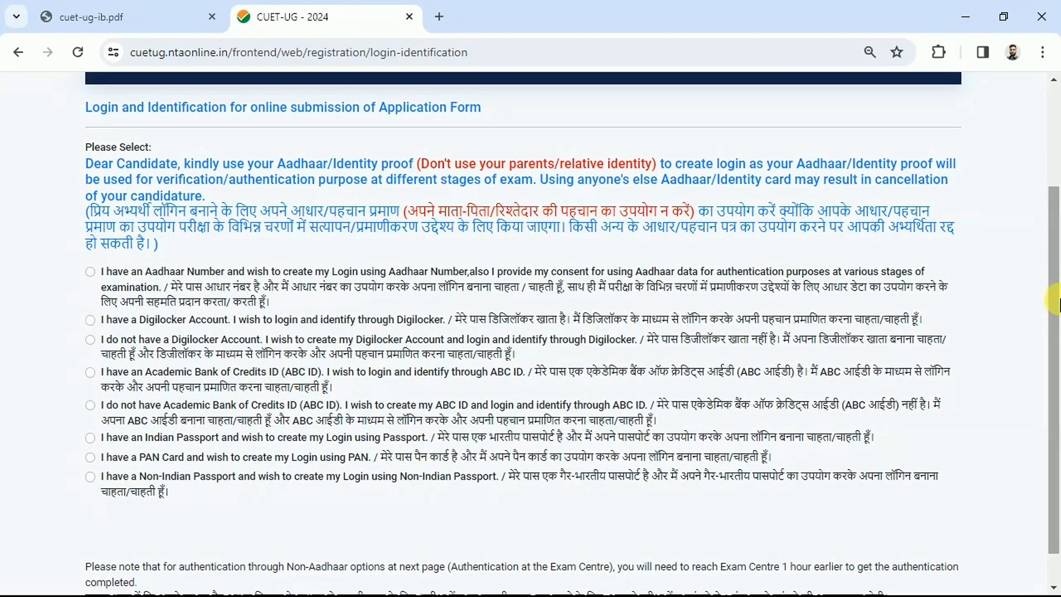
{"action": "scroll", "coordinate": [1057, 315], "scroll_direction": "down", "scroll_amount": 1}
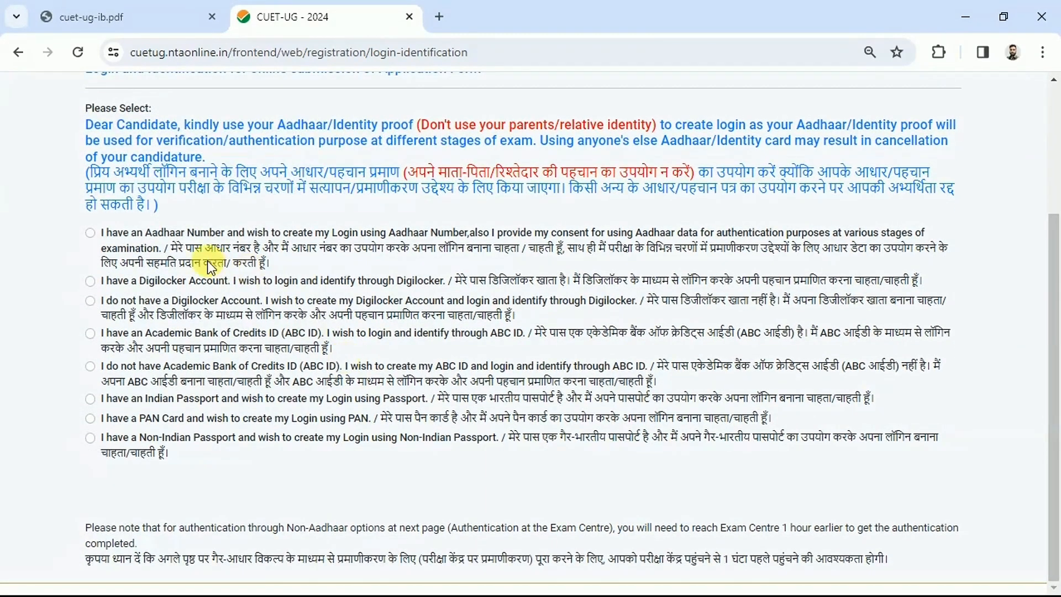
{"action": "left_click_drag", "start_coordinate": [100, 231], "coordinate": [249, 447]}
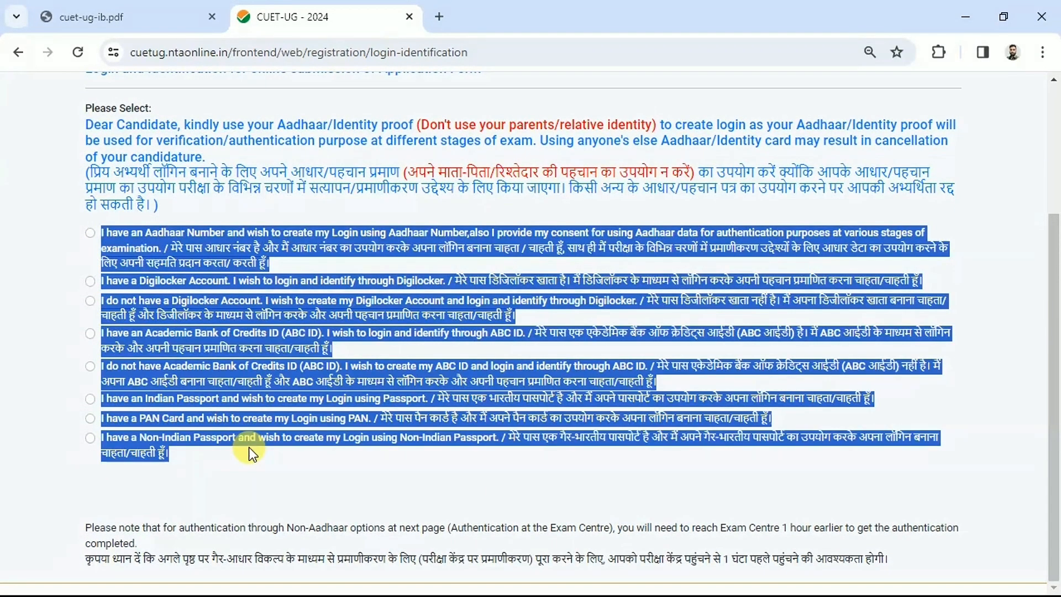
{"action": "left_click", "coordinate": [220, 470]}
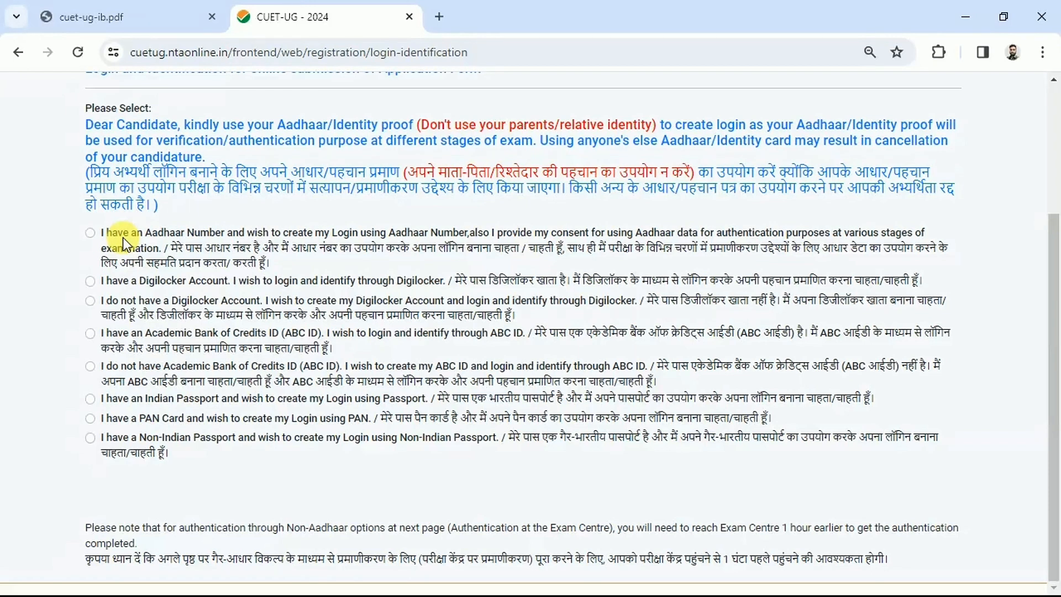
{"action": "left_click", "coordinate": [90, 233]}
{"action": "left_click", "coordinate": [136, 505]}
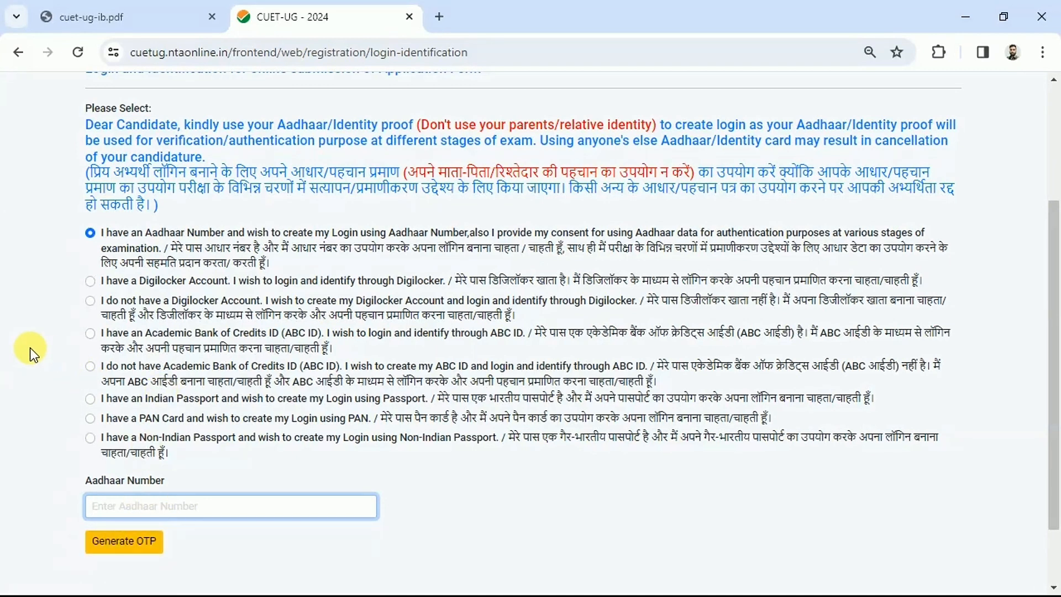
Step: Try the existing Digilocker, new Digilocker and PAN Card options, then switch back to Aadhaar
{"action": "left_click_drag", "start_coordinate": [122, 283], "coordinate": [214, 281]}
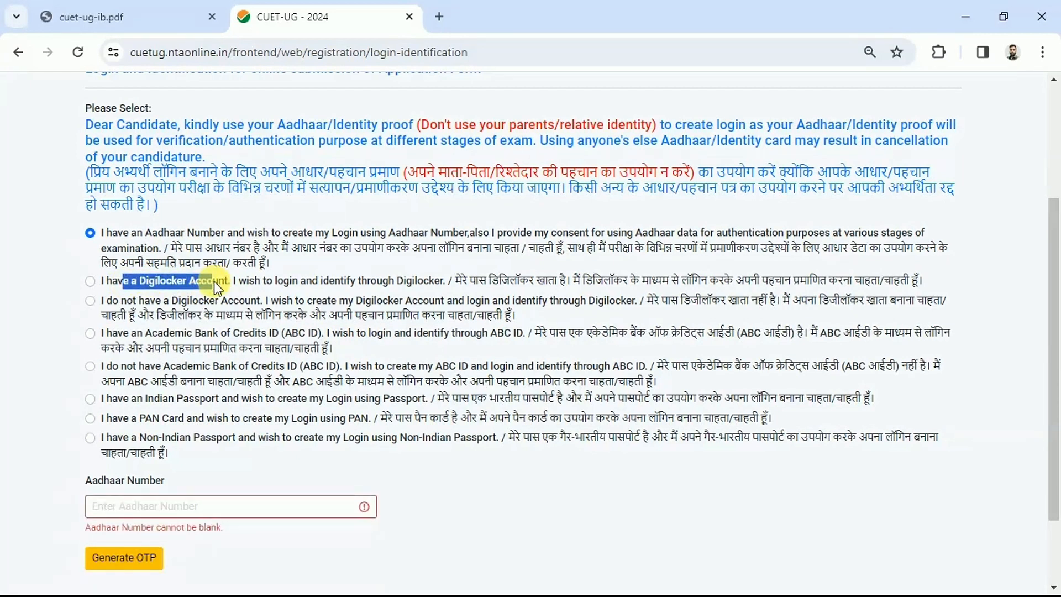
{"action": "left_click", "coordinate": [89, 281]}
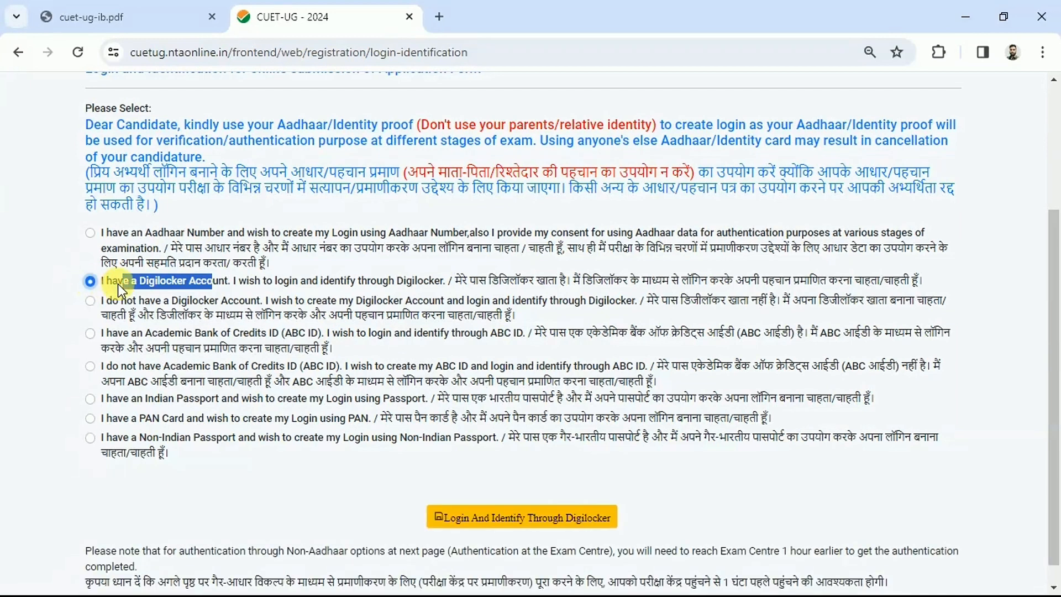
{"action": "left_click", "coordinate": [18, 281]}
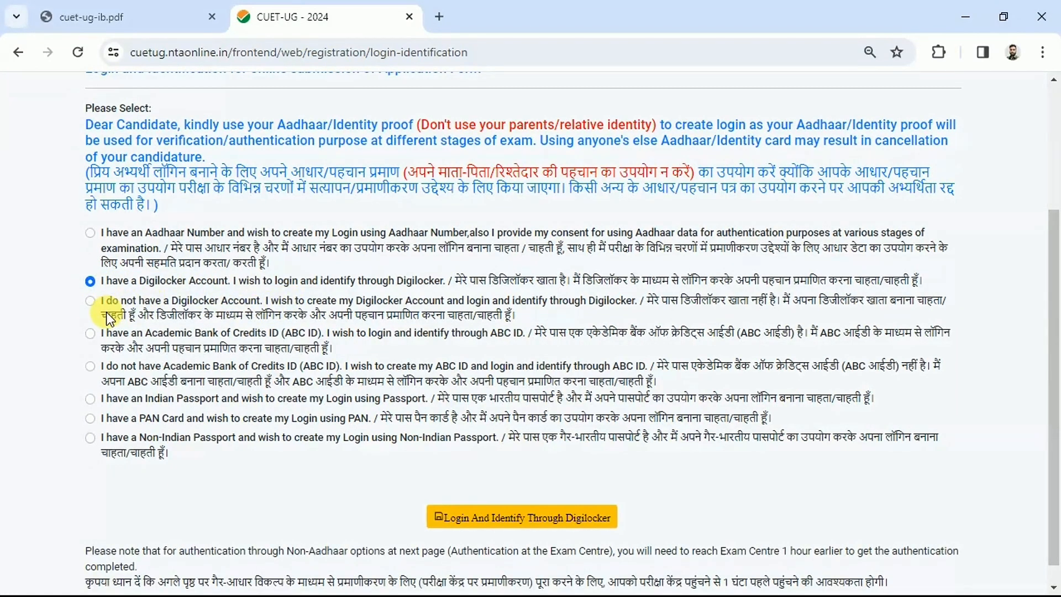
{"action": "left_click", "coordinate": [90, 305]}
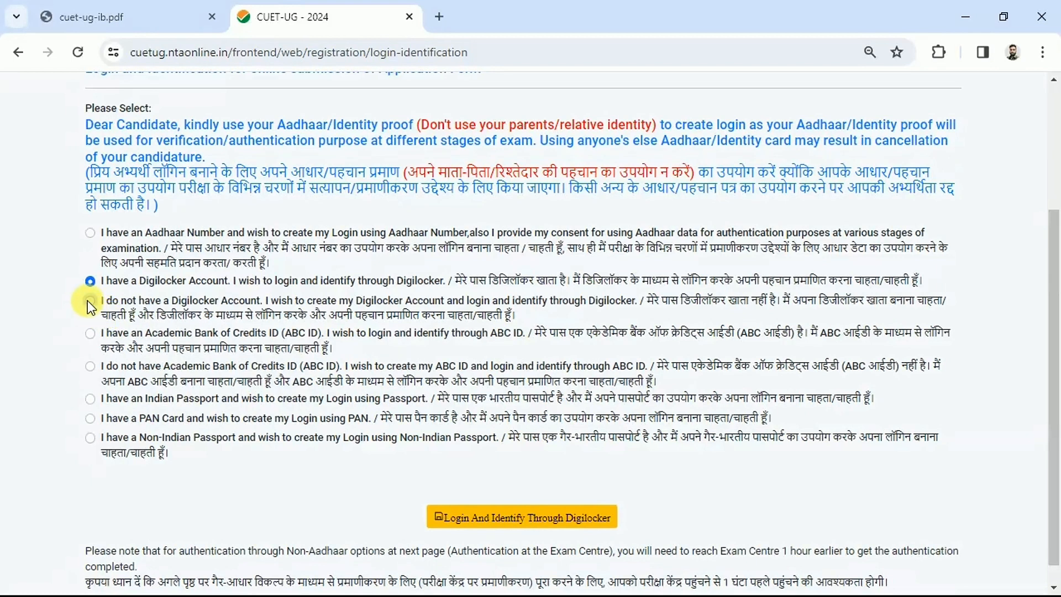
{"action": "left_click_drag", "start_coordinate": [130, 336], "coordinate": [117, 413]}
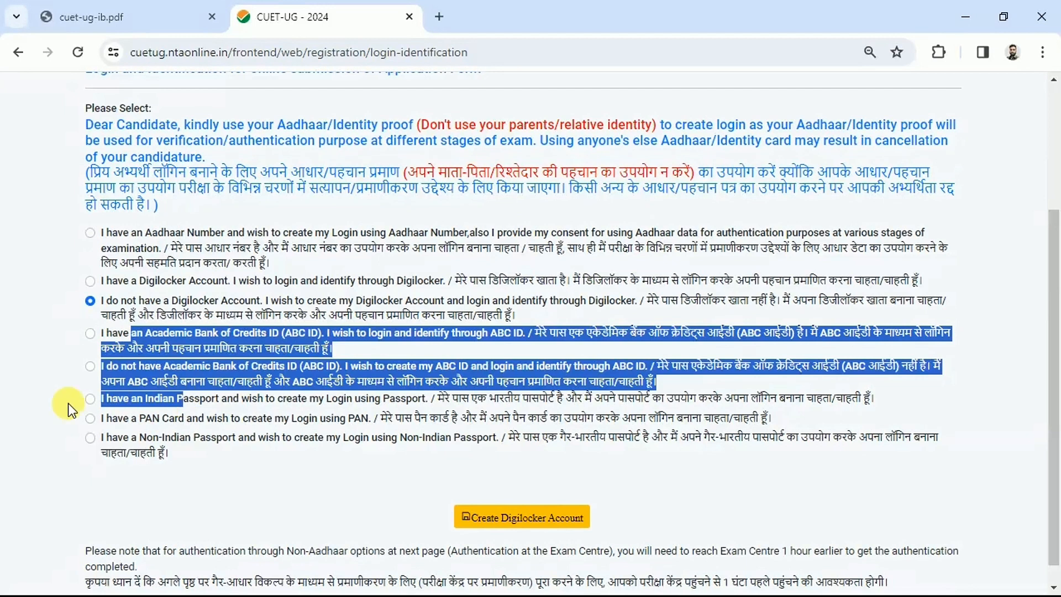
{"action": "left_click", "coordinate": [30, 394]}
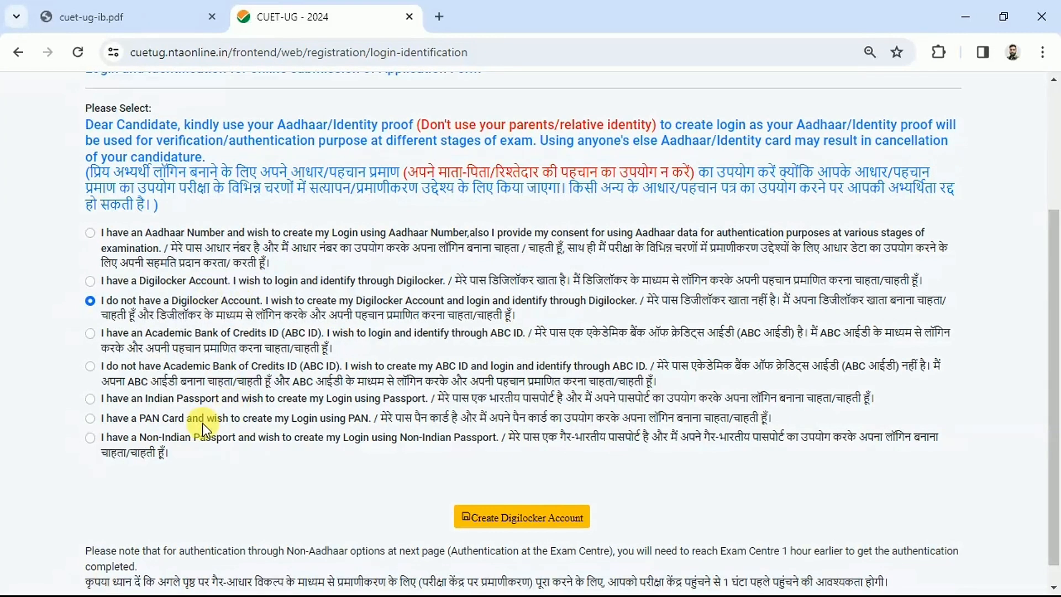
{"action": "left_click", "coordinate": [89, 418]}
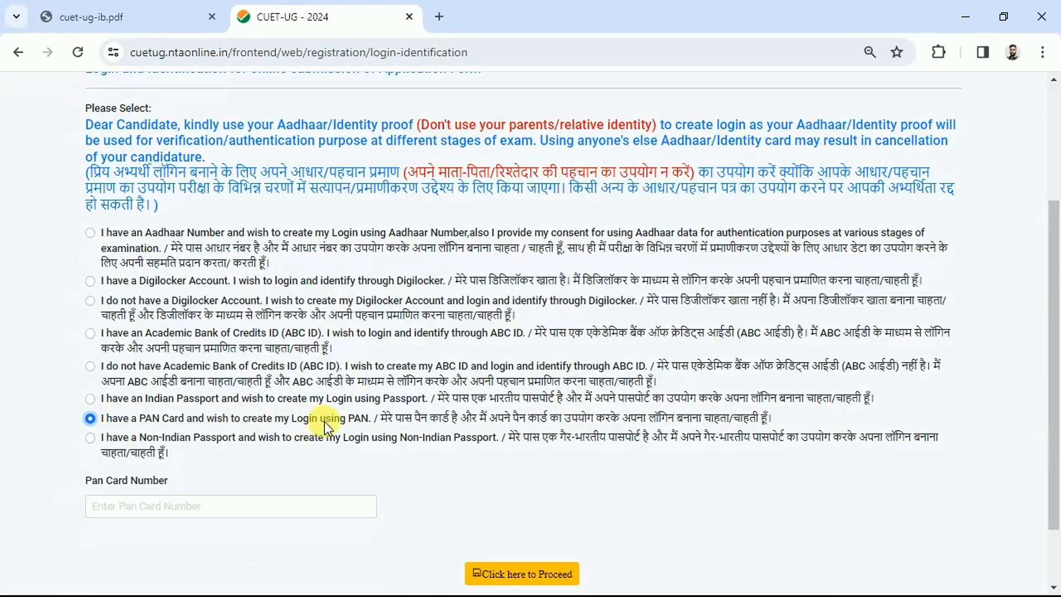
{"action": "left_click", "coordinate": [170, 502]}
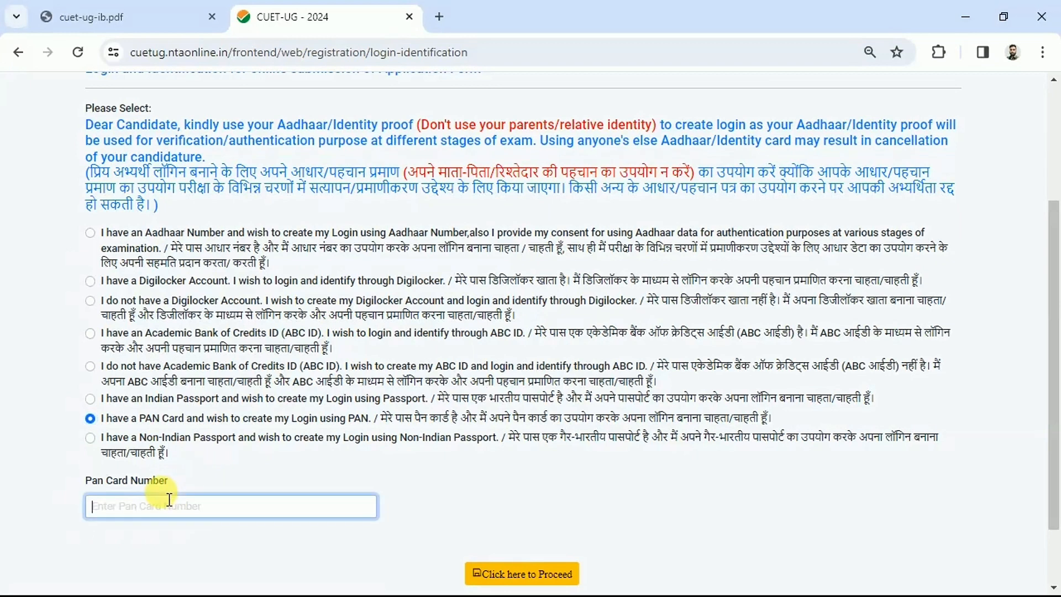
{"action": "left_click", "coordinate": [89, 233]}
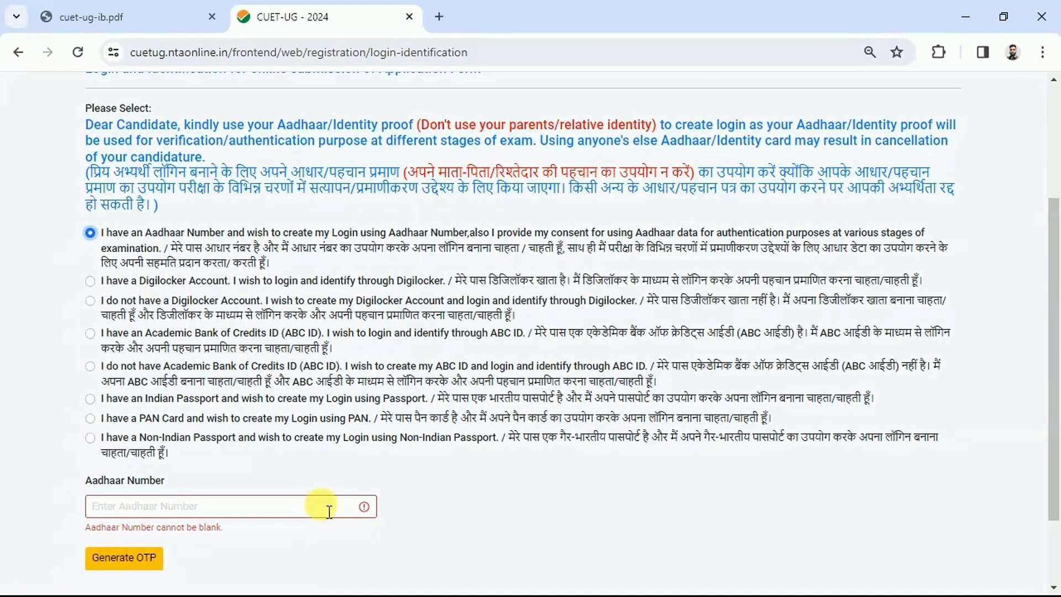
Step: Enter the Aadhaar number, generate the OTP, then enter and validate the received OTP
{"action": "left_click", "coordinate": [171, 508]}
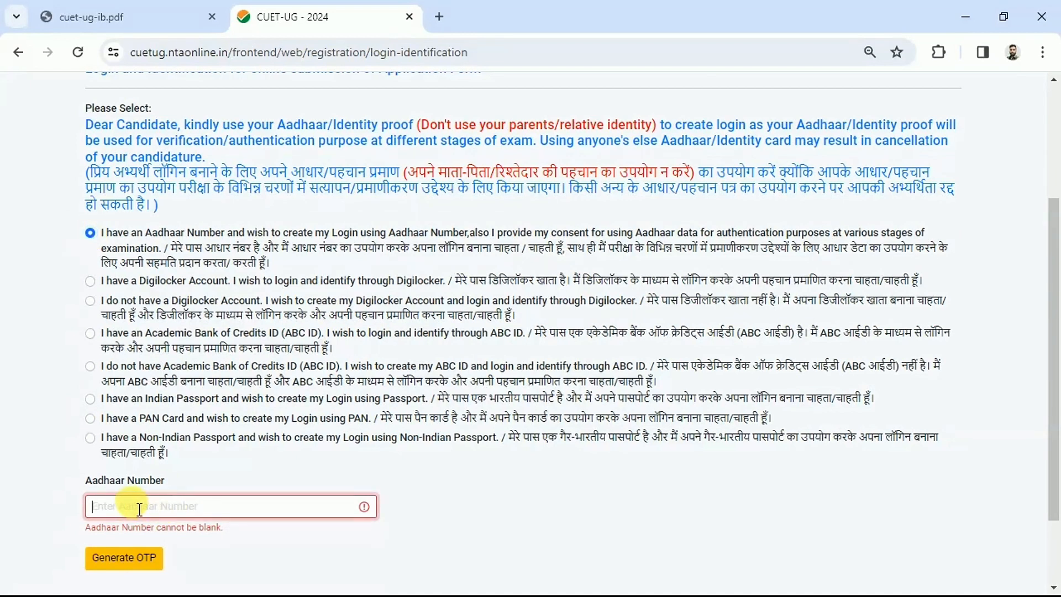
{"action": "left_click", "coordinate": [118, 559]}
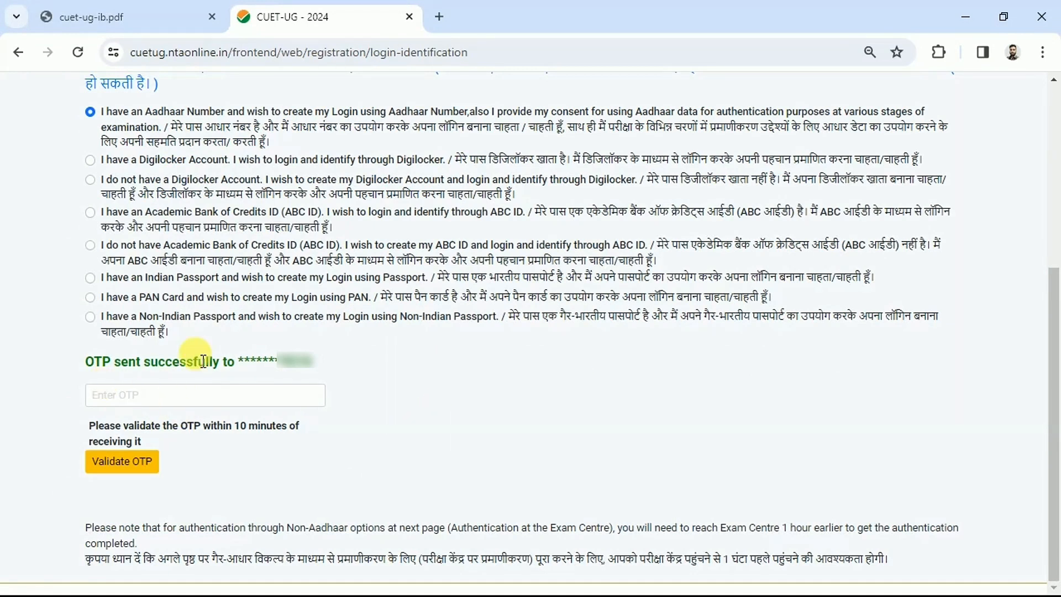
{"action": "left_click", "coordinate": [174, 390]}
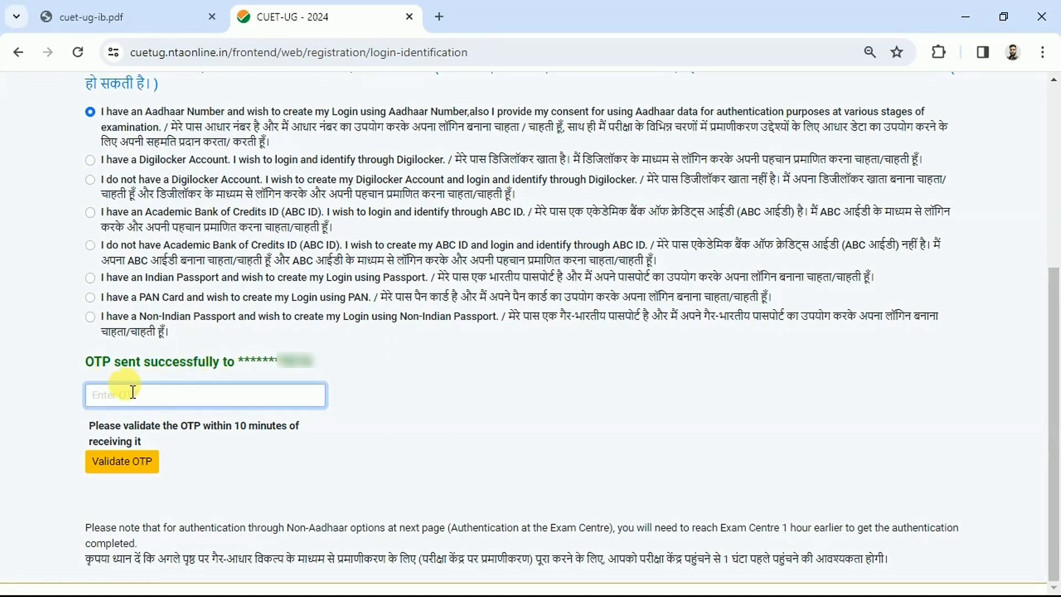
{"action": "left_click", "coordinate": [120, 468]}
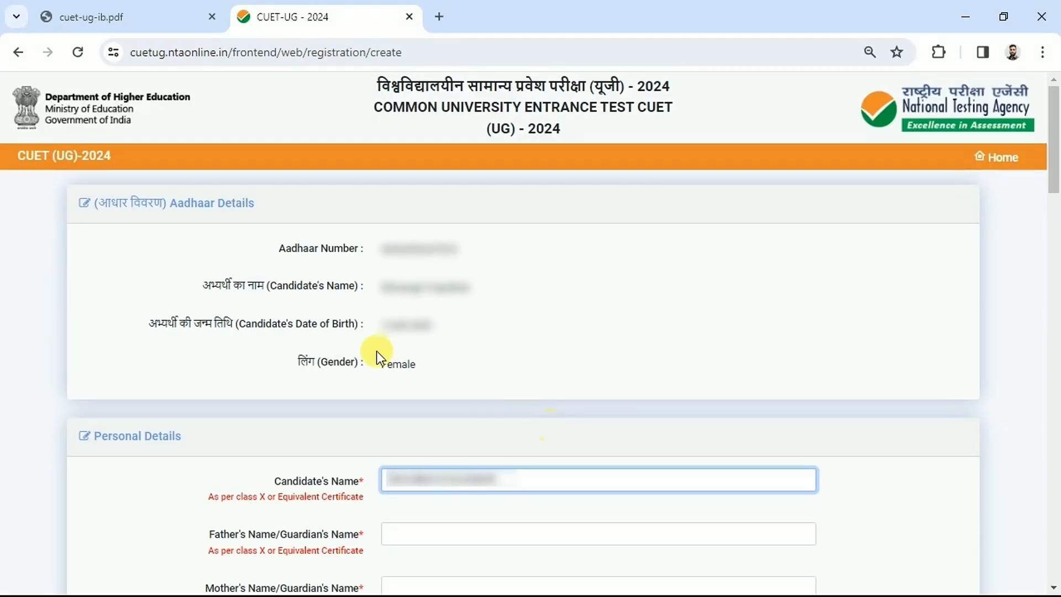
Step: Review the Aadhaar-prefilled personal details, including the candidate's name and gender
{"action": "left_click_drag", "start_coordinate": [303, 250], "coordinate": [408, 356]}
{"action": "left_click", "coordinate": [408, 355]}
{"action": "left_click_drag", "start_coordinate": [387, 294], "coordinate": [464, 300]}
{"action": "left_click_drag", "start_coordinate": [396, 321], "coordinate": [430, 373]}
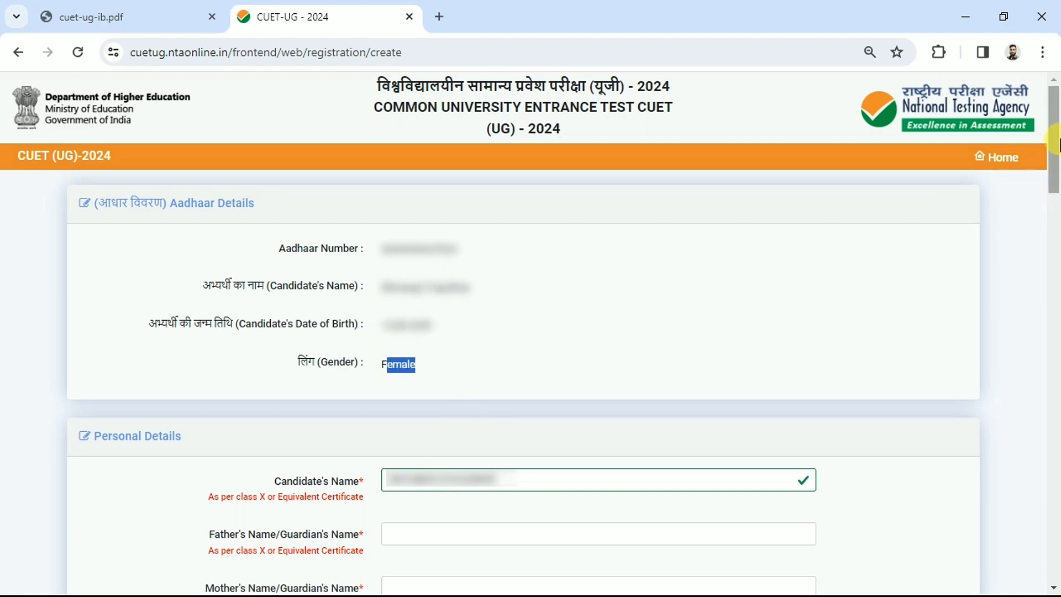
{"action": "scroll", "coordinate": [1057, 145], "scroll_direction": "down", "scroll_amount": 5}
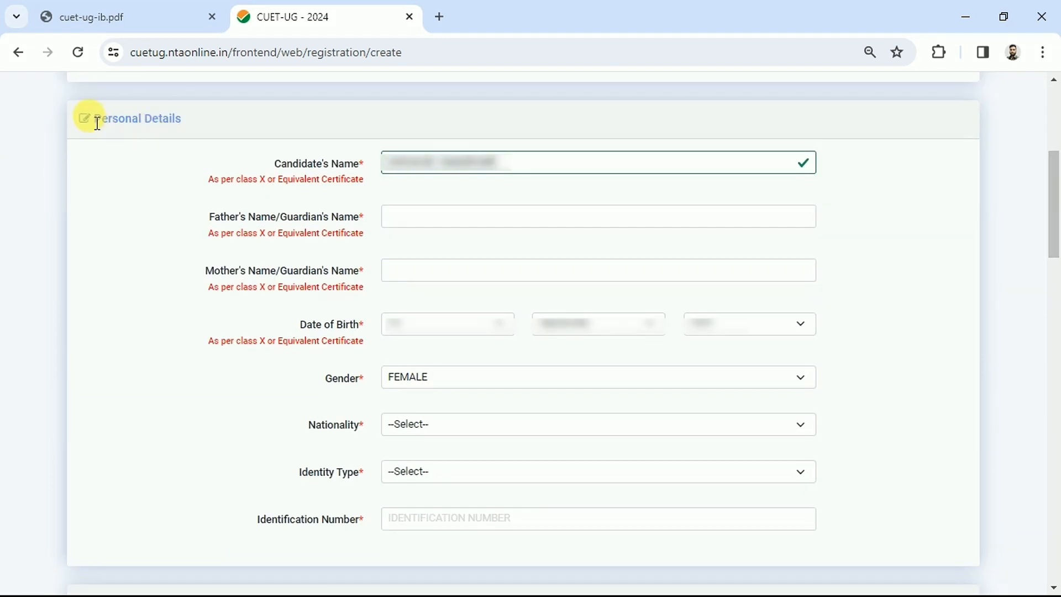
{"action": "left_click_drag", "start_coordinate": [94, 119], "coordinate": [187, 123]}
{"action": "left_click_drag", "start_coordinate": [260, 164], "coordinate": [469, 479]}
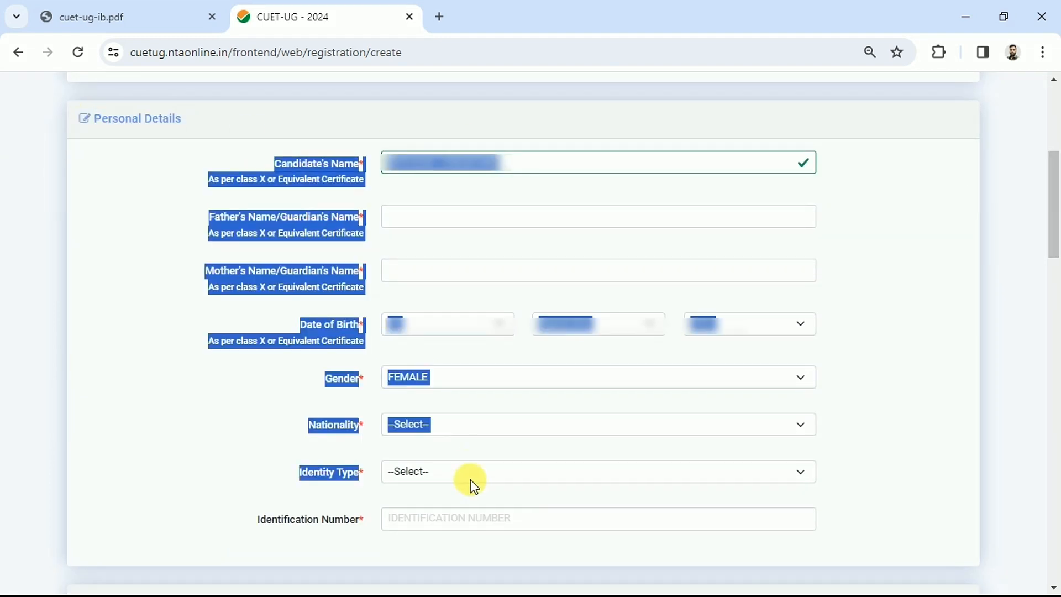
{"action": "left_click", "coordinate": [308, 331]}
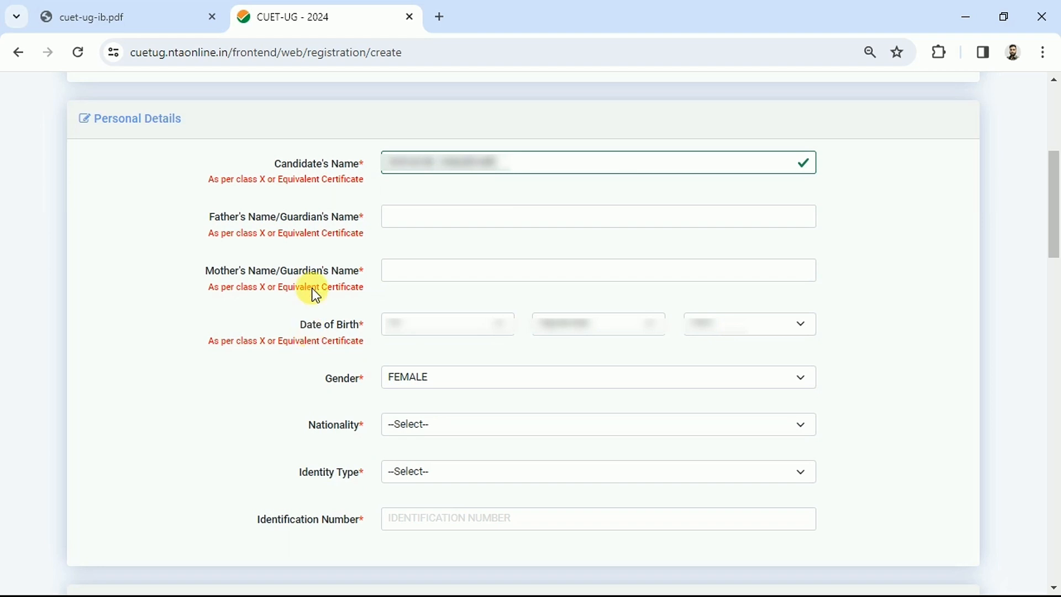
{"action": "left_click", "coordinate": [394, 167]}
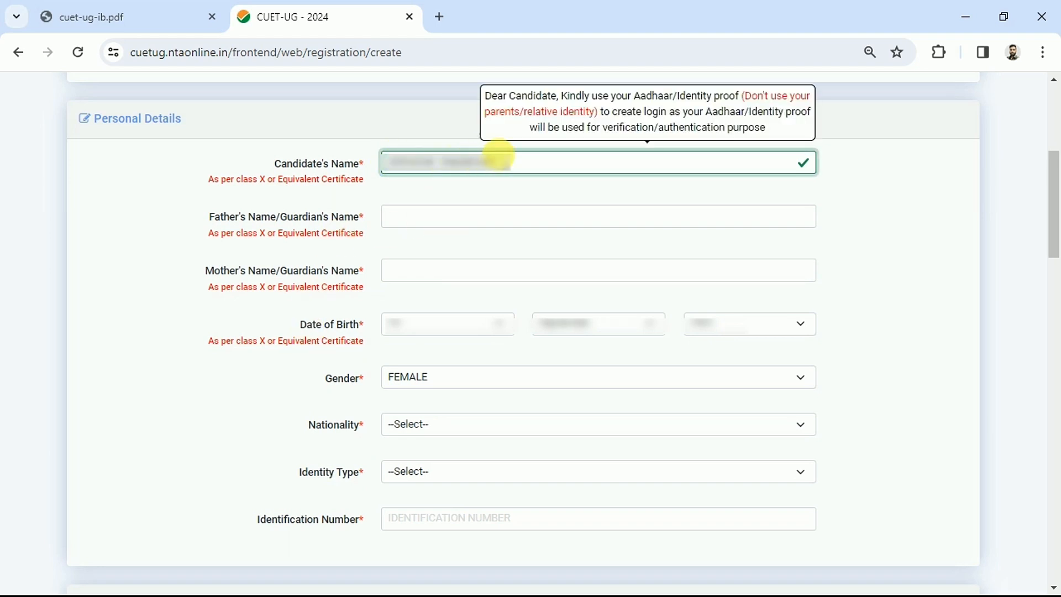
{"action": "left_click_drag", "start_coordinate": [503, 160], "coordinate": [381, 161]}
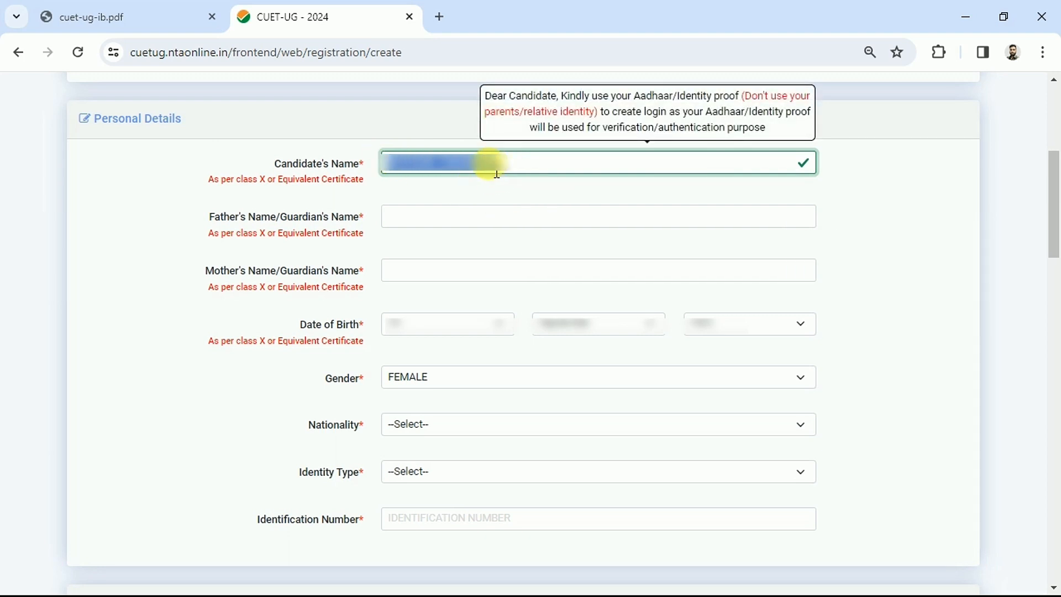
{"action": "left_click", "coordinate": [361, 178]}
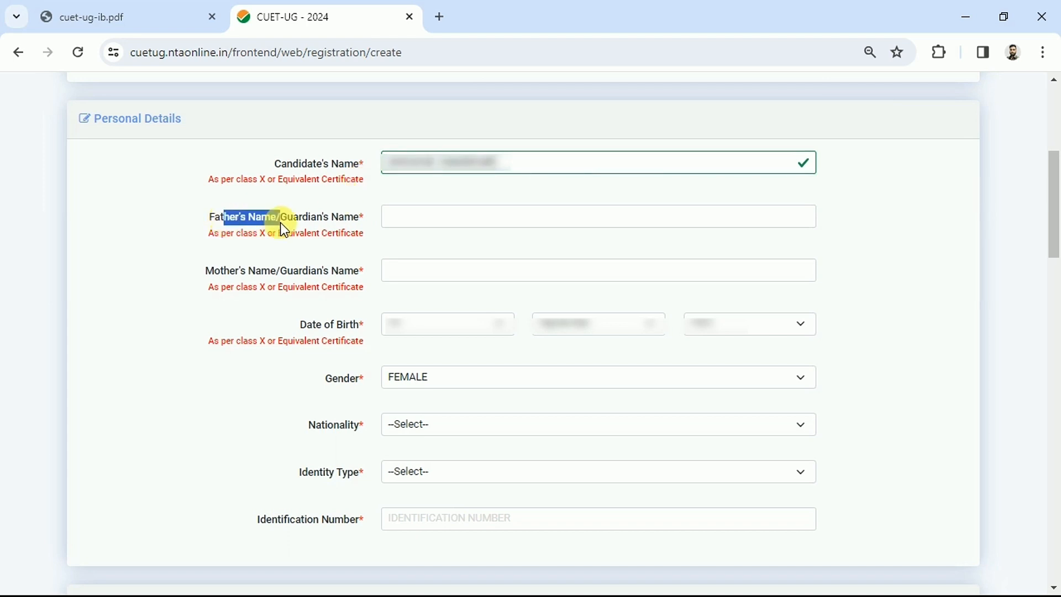
Step: Go over the father's name, mother's name and date-of-birth certificate requirements
{"action": "left_click", "coordinate": [416, 217]}
{"action": "left_click_drag", "start_coordinate": [208, 271], "coordinate": [289, 277]}
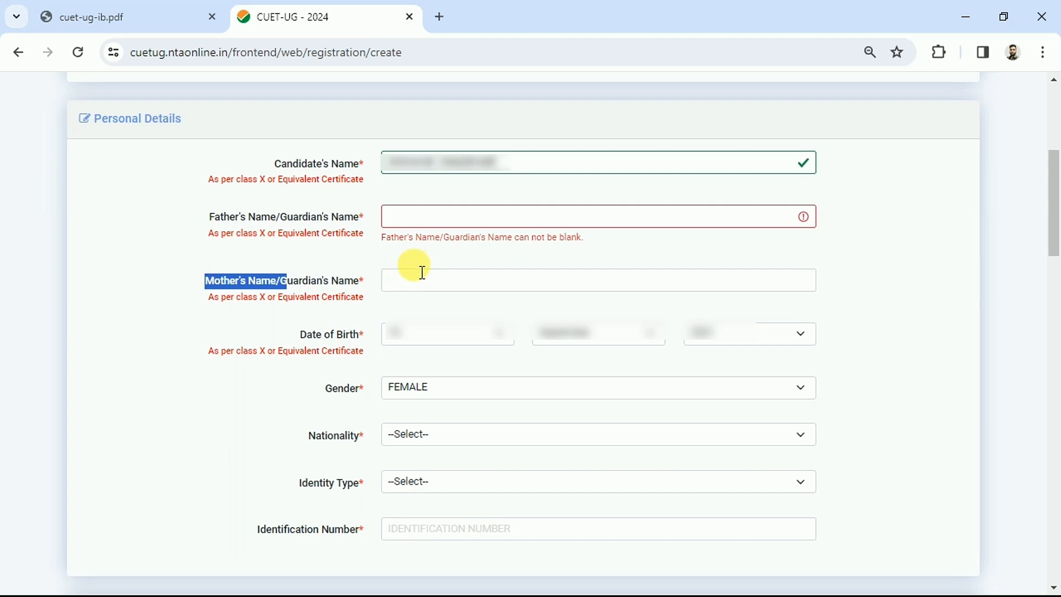
{"action": "left_click", "coordinate": [288, 302]}
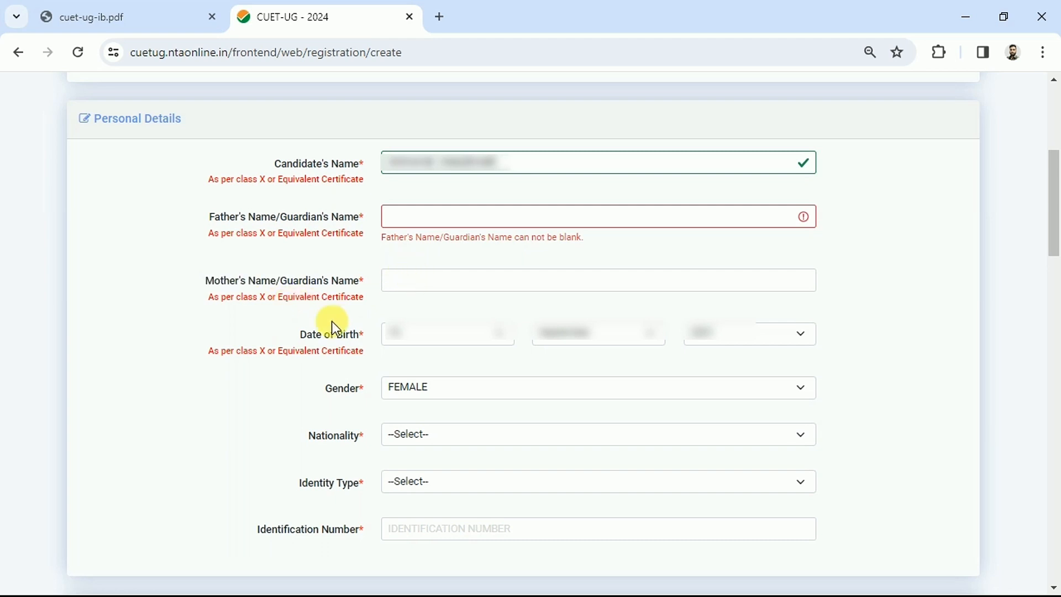
{"action": "left_click_drag", "start_coordinate": [287, 339], "coordinate": [356, 354]}
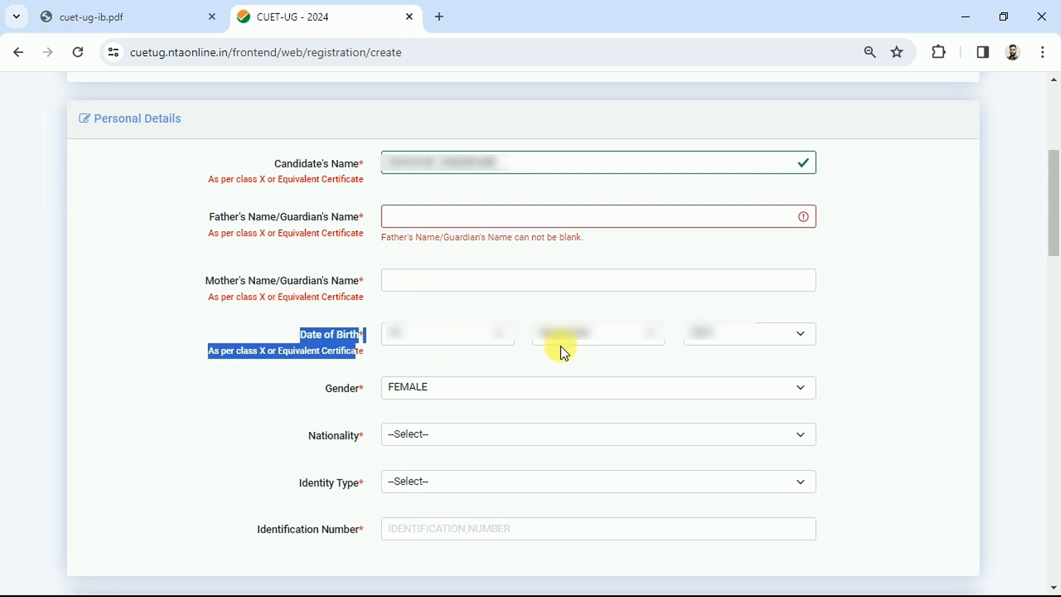
{"action": "left_click", "coordinate": [297, 363]}
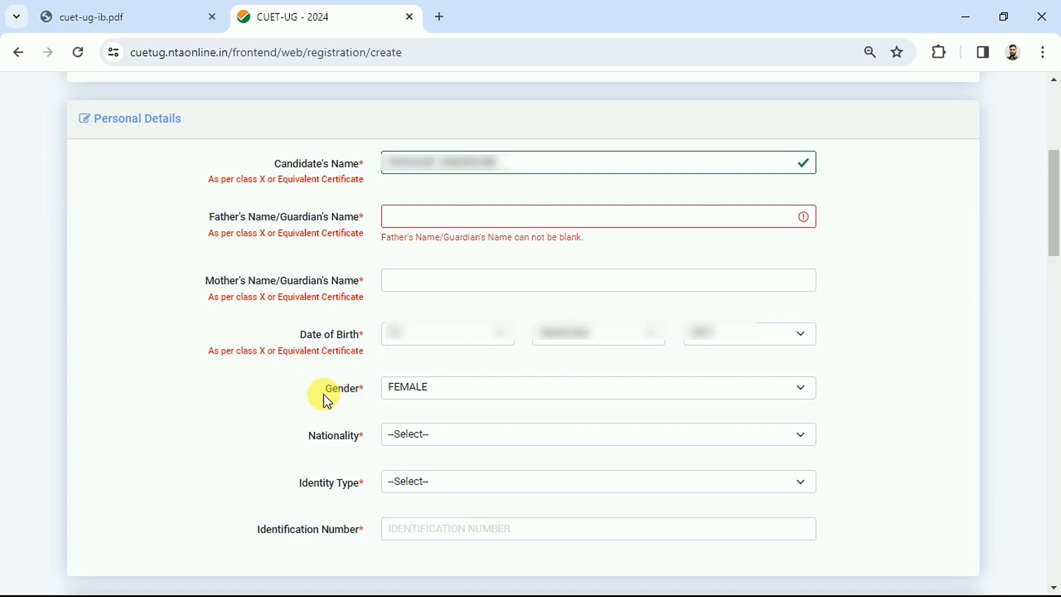
Step: Set Nationality to INDIAN and Identity Type to ANY OTHER VALID GOVT IDENTITY WITH PHOTOGRAPH
{"action": "left_click_drag", "start_coordinate": [303, 441], "coordinate": [417, 433]}
{"action": "left_click", "coordinate": [434, 431]}
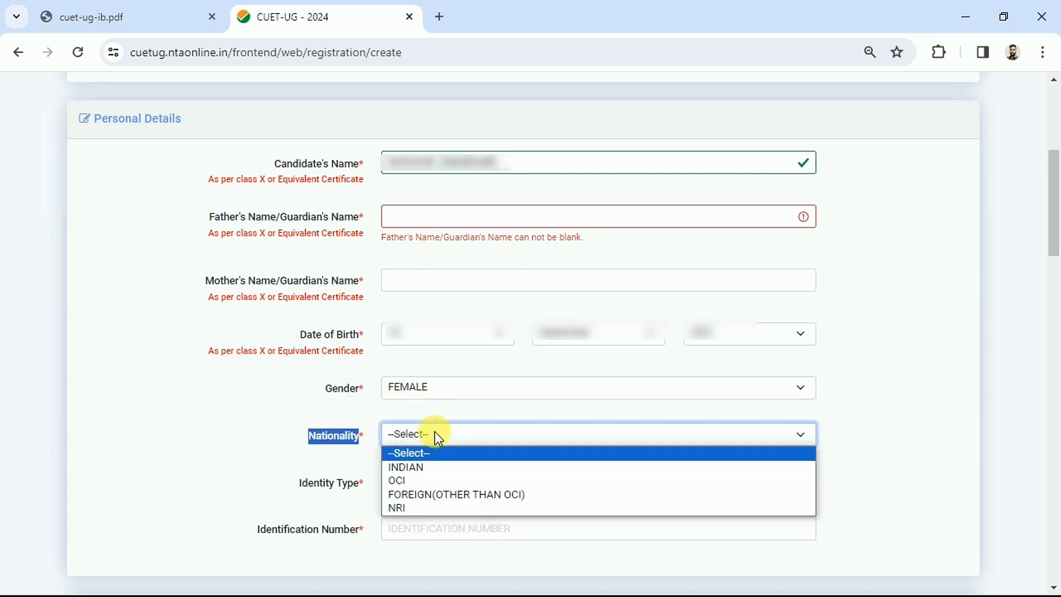
{"action": "left_click", "coordinate": [426, 466]}
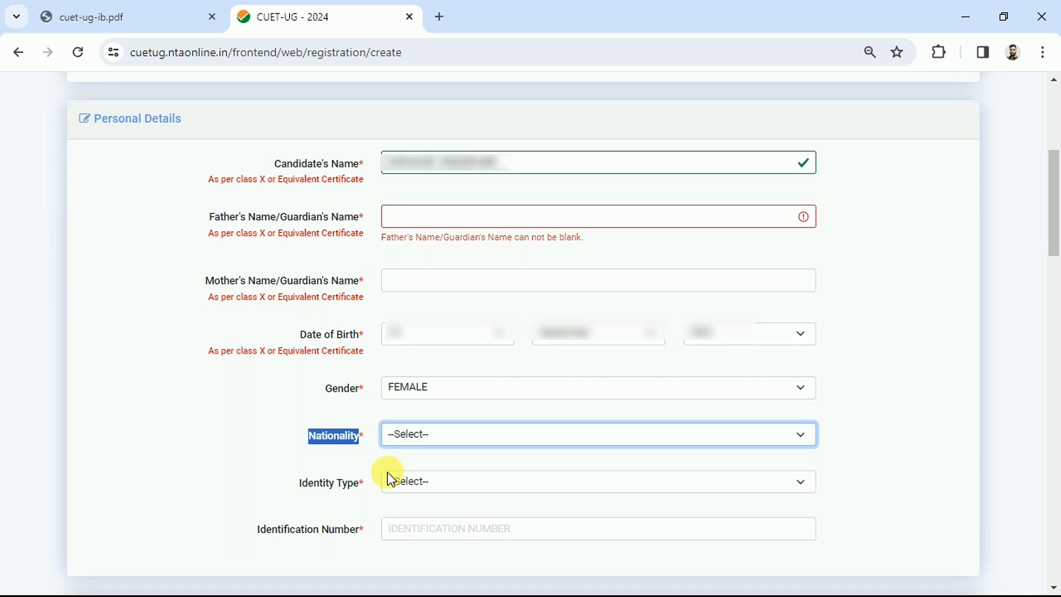
{"action": "left_click_drag", "start_coordinate": [304, 483], "coordinate": [367, 479]}
{"action": "left_click", "coordinate": [408, 485]}
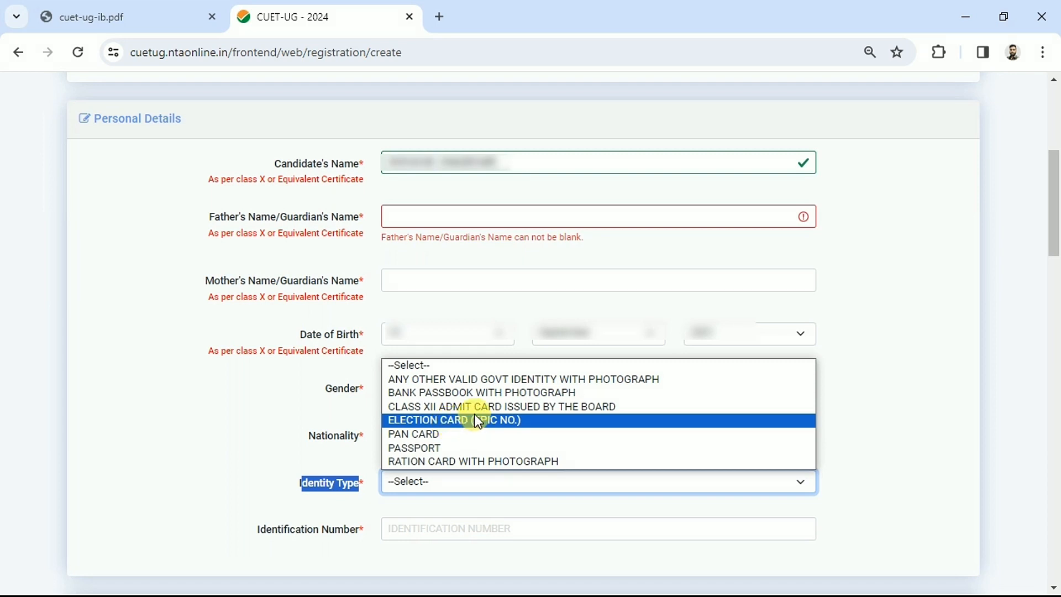
{"action": "left_click", "coordinate": [457, 379]}
{"action": "left_click", "coordinate": [450, 525]}
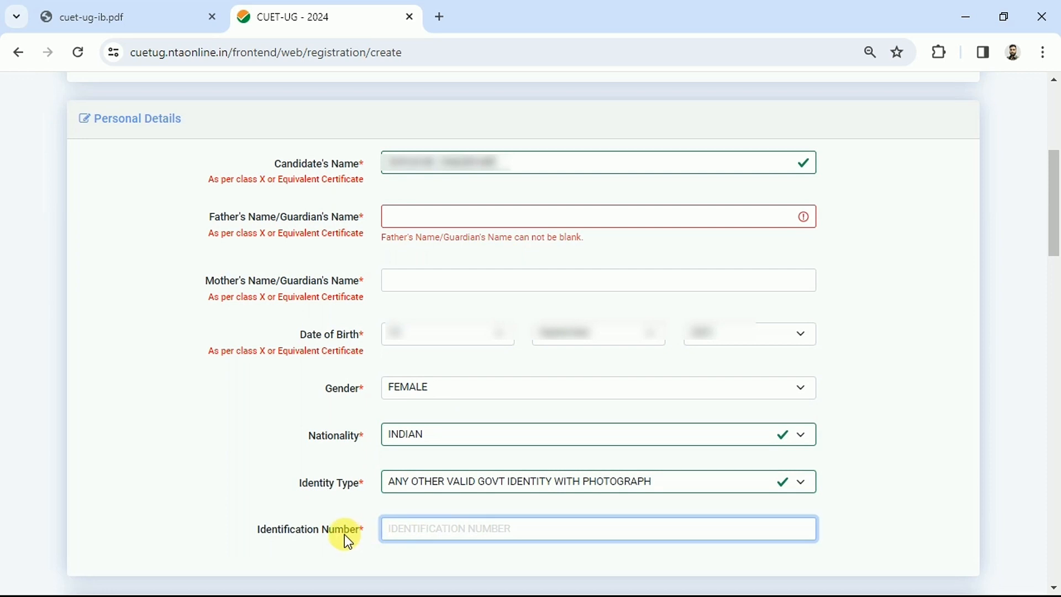
Step: Enter premises 'VILL GAANV' and locality 'POST', leaving the sub-locality blank
{"action": "scroll", "coordinate": [532, 310], "scroll_direction": "down", "scroll_amount": 9}
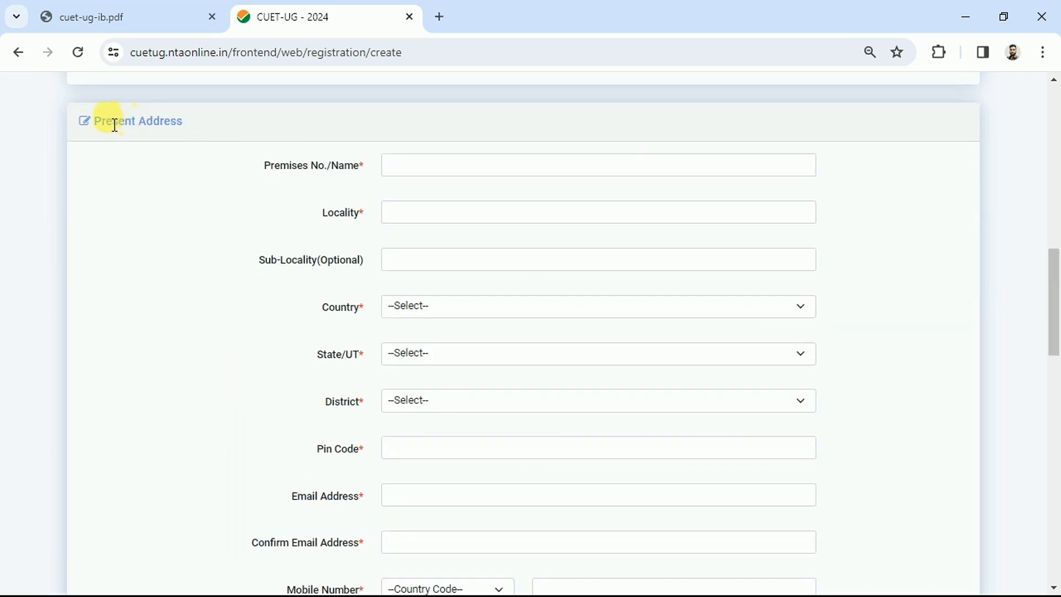
{"action": "left_click_drag", "start_coordinate": [105, 121], "coordinate": [185, 126]}
{"action": "left_click_drag", "start_coordinate": [304, 166], "coordinate": [369, 421]}
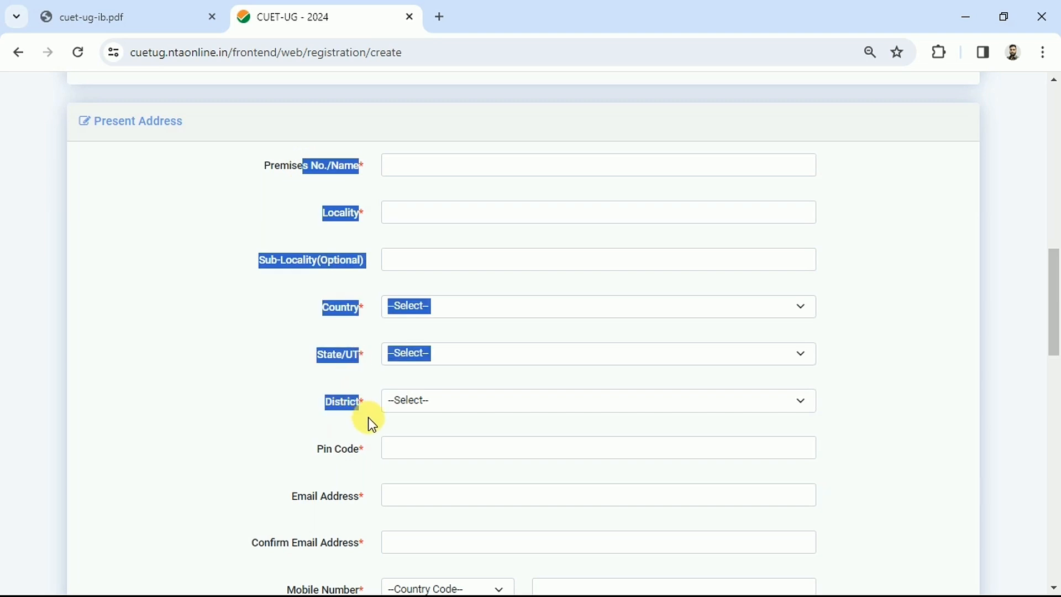
{"action": "left_click", "coordinate": [243, 208]}
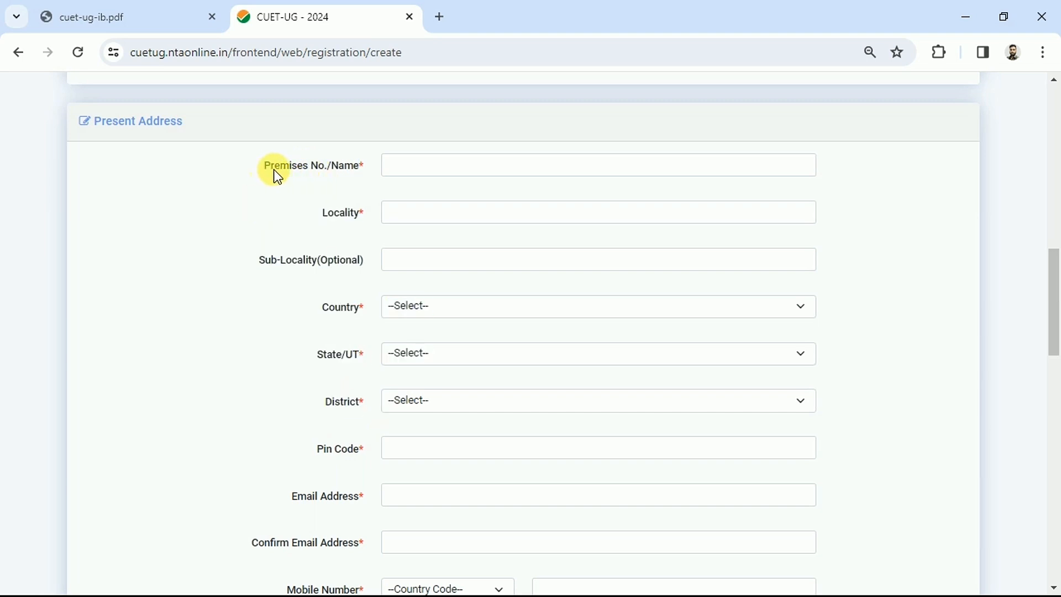
{"action": "left_click_drag", "start_coordinate": [264, 168], "coordinate": [355, 173]}
{"action": "left_click", "coordinate": [406, 168]}
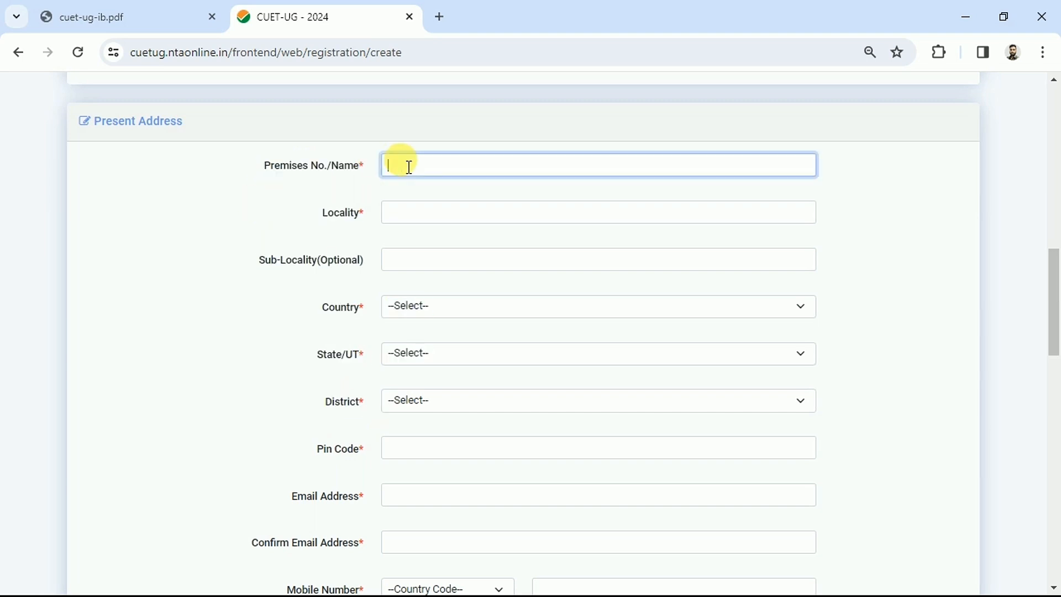
{"action": "double_click", "coordinate": [326, 213]}
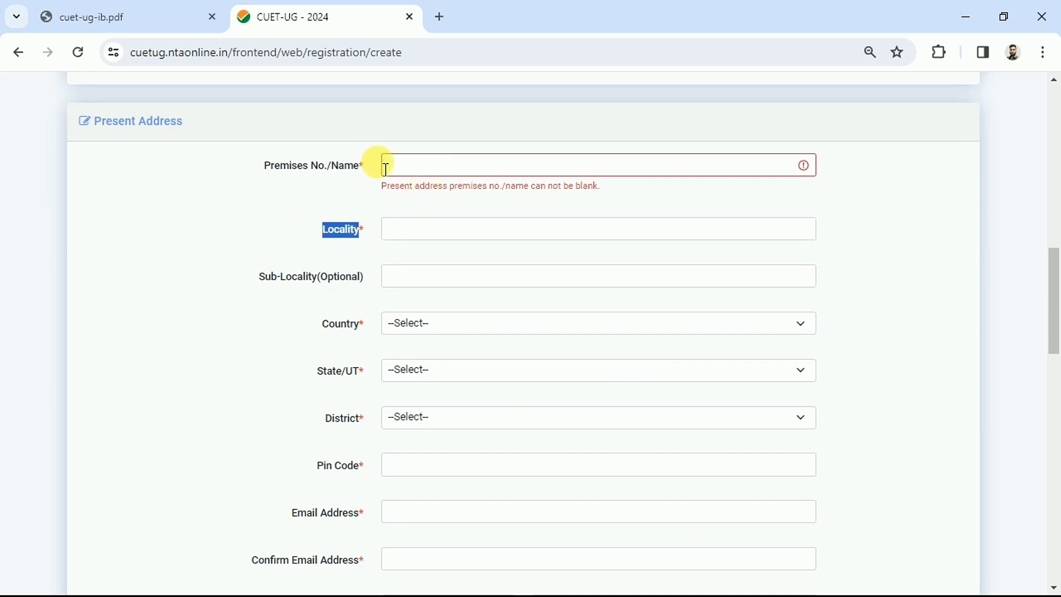
{"action": "left_click_drag", "start_coordinate": [314, 167], "coordinate": [379, 177]}
{"action": "left_click", "coordinate": [409, 168]}
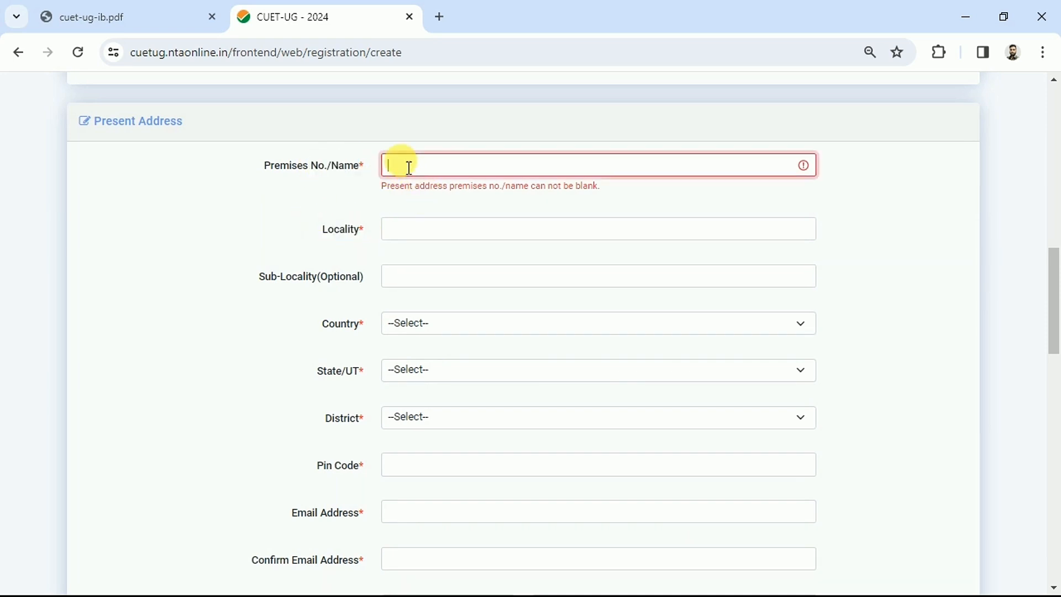
{"action": "type", "text": "VILL GAANV"}
{"action": "left_click", "coordinate": [453, 208]}
{"action": "left_click", "coordinate": [458, 214]}
{"action": "type", "text": "POST"}
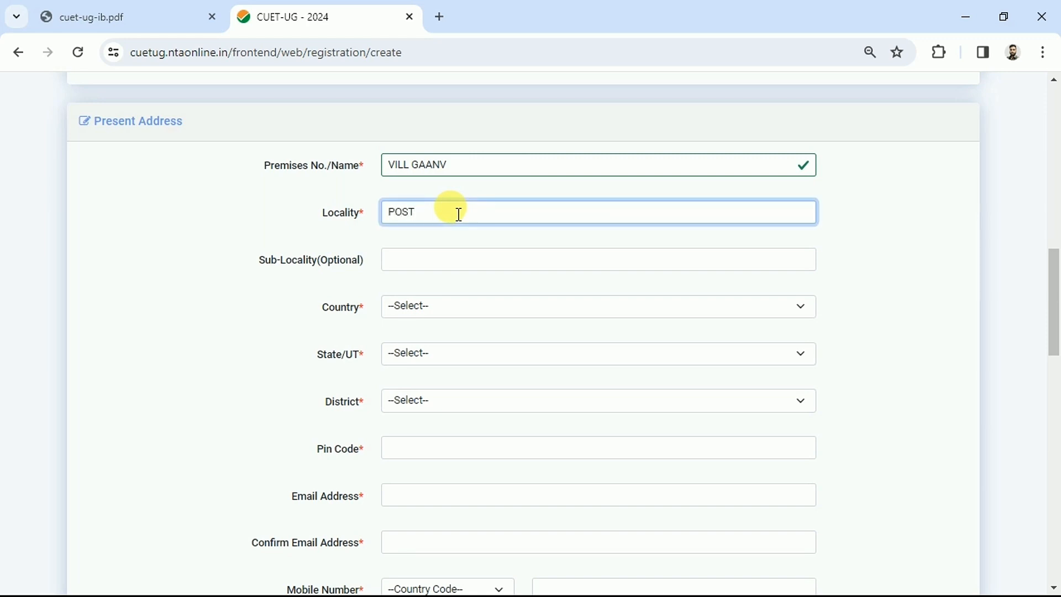
{"action": "left_click", "coordinate": [416, 256]}
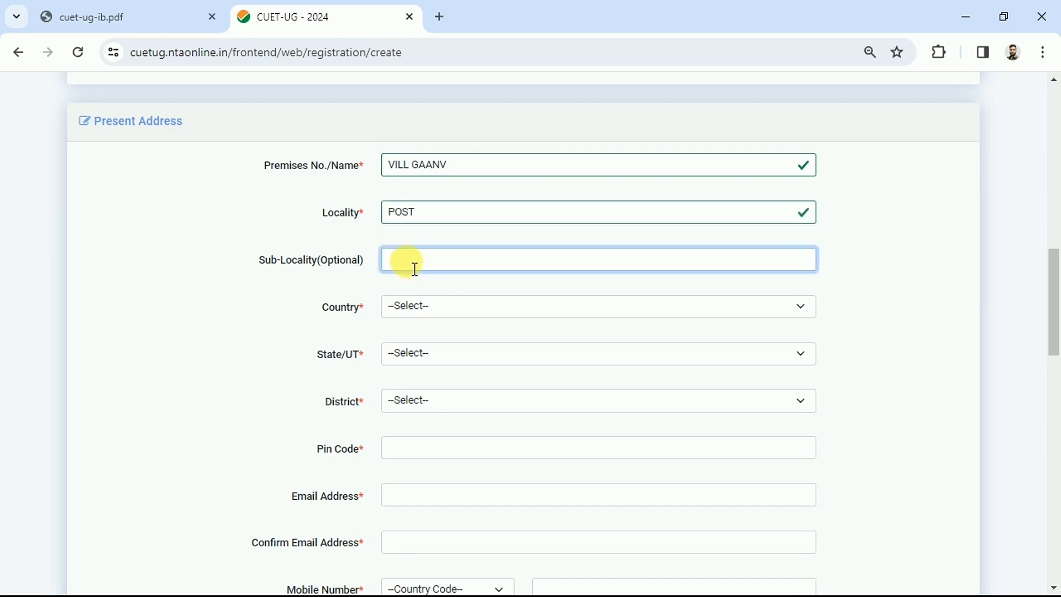
{"action": "left_click", "coordinate": [349, 286]}
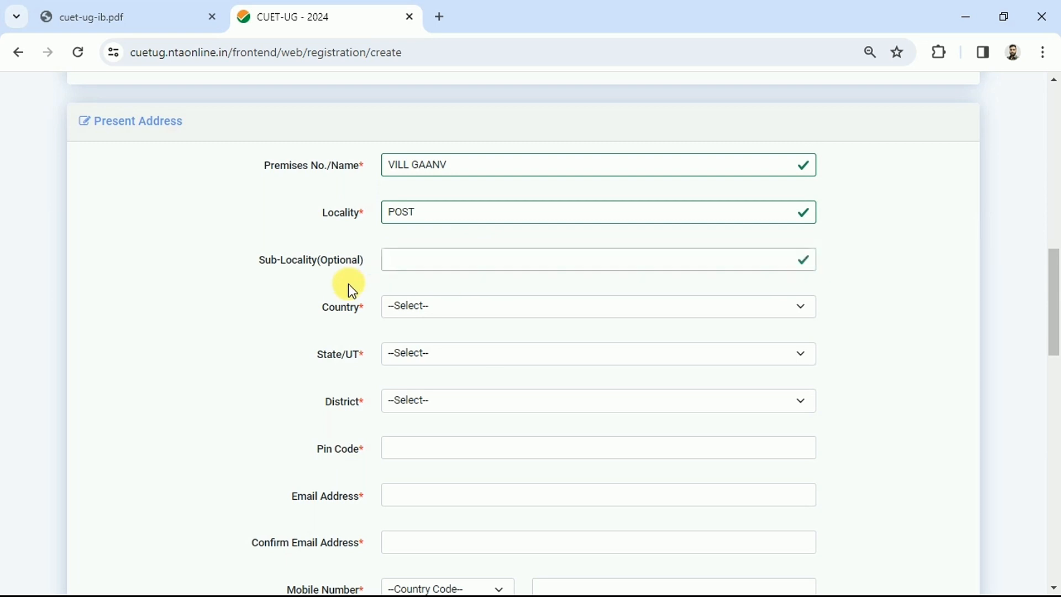
Step: Choose INDIA, UTTAR PRADESH and Jaunpur as the address country, state and district
{"action": "left_click", "coordinate": [449, 310]}
{"action": "type", "text": "india"}
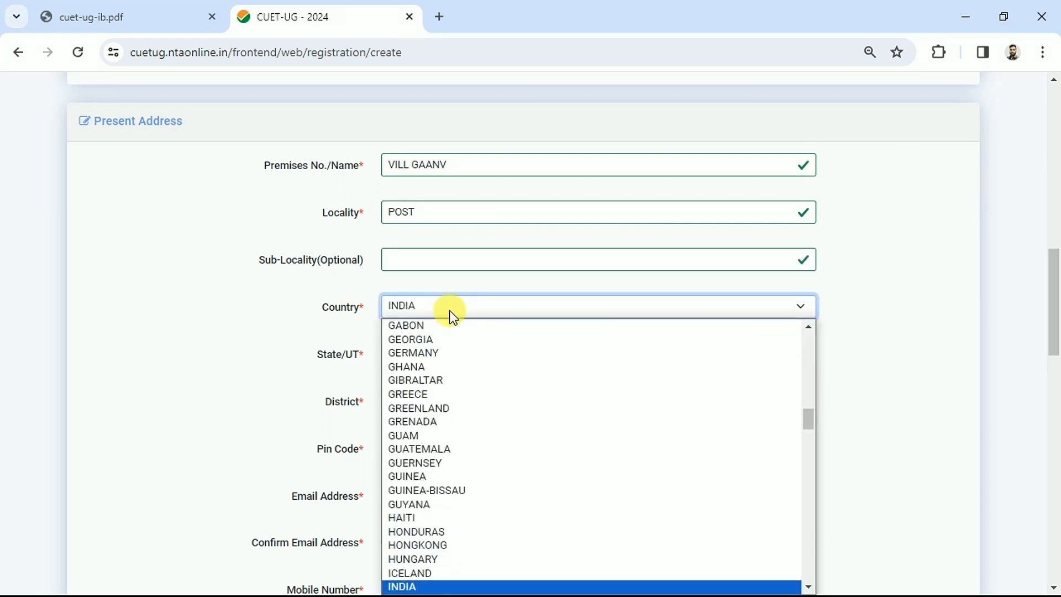
{"action": "key", "text": "Return"}
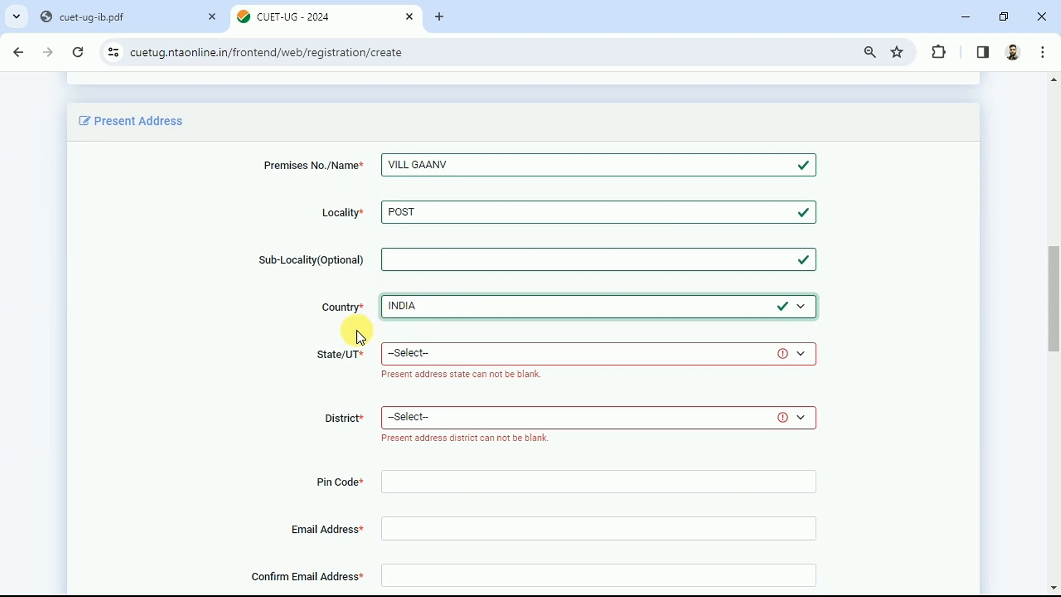
{"action": "left_click_drag", "start_coordinate": [334, 353], "coordinate": [439, 354]}
{"action": "left_click", "coordinate": [441, 358]}
{"action": "type", "text": "uttar pradesh"}
{"action": "key", "text": "Return"}
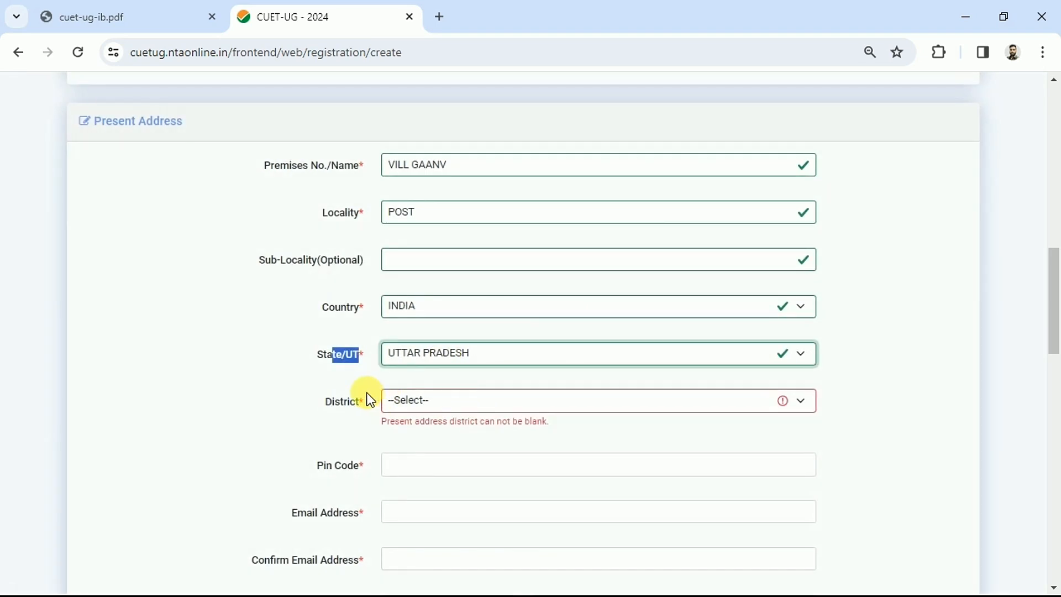
{"action": "left_click_drag", "start_coordinate": [330, 403], "coordinate": [430, 402]}
{"action": "left_click", "coordinate": [431, 401]}
{"action": "type", "text": "jaunpur"}
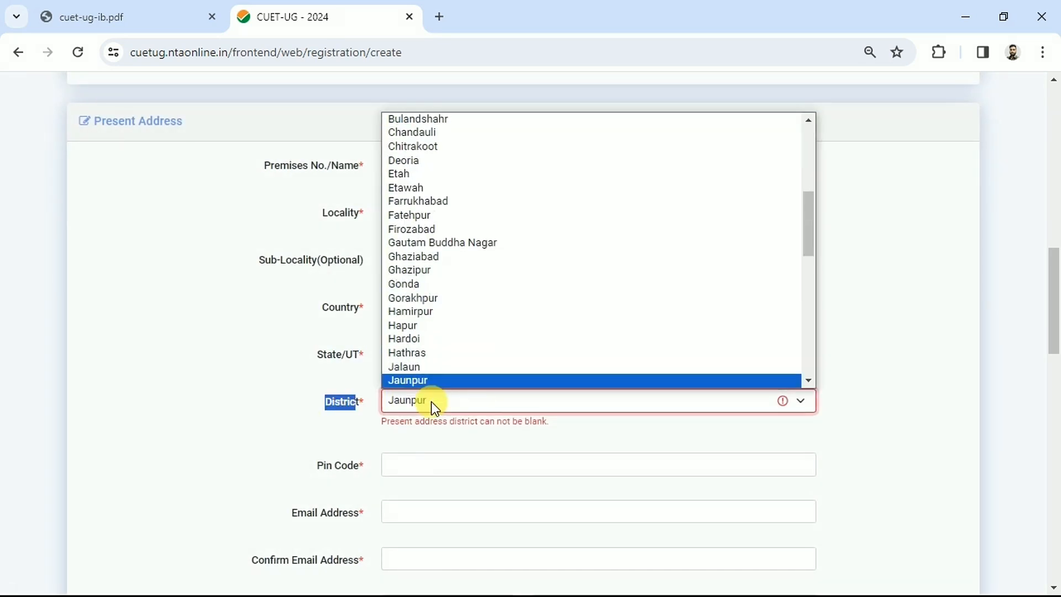
{"action": "key", "text": "Return"}
{"action": "left_click", "coordinate": [884, 375]}
{"action": "scroll", "coordinate": [1054, 308], "scroll_direction": "down", "scroll_amount": 4}
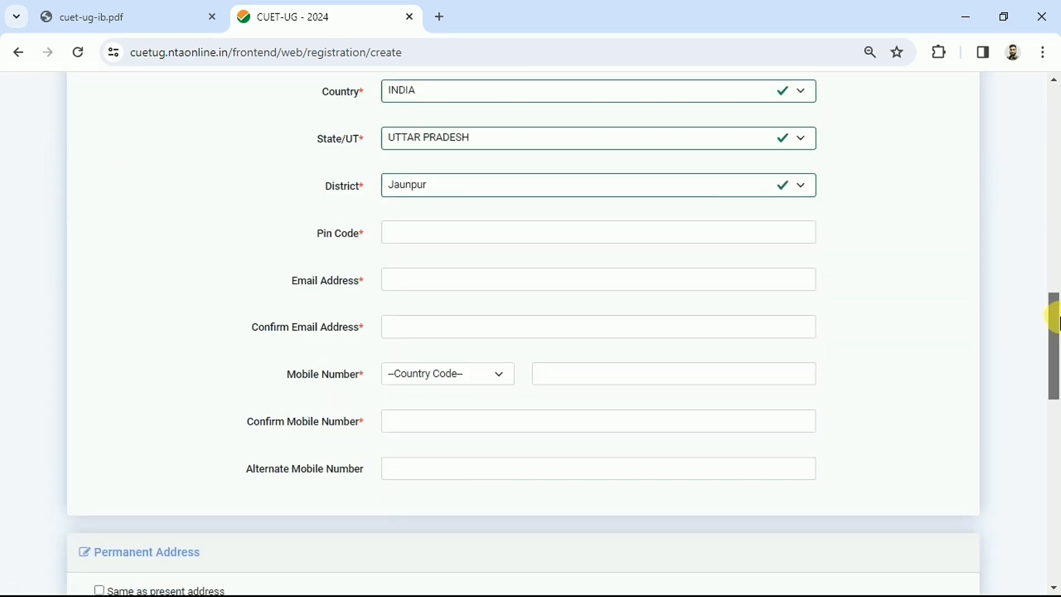
Step: Review the pin code, email address and confirm email fields
{"action": "left_click", "coordinate": [395, 223]}
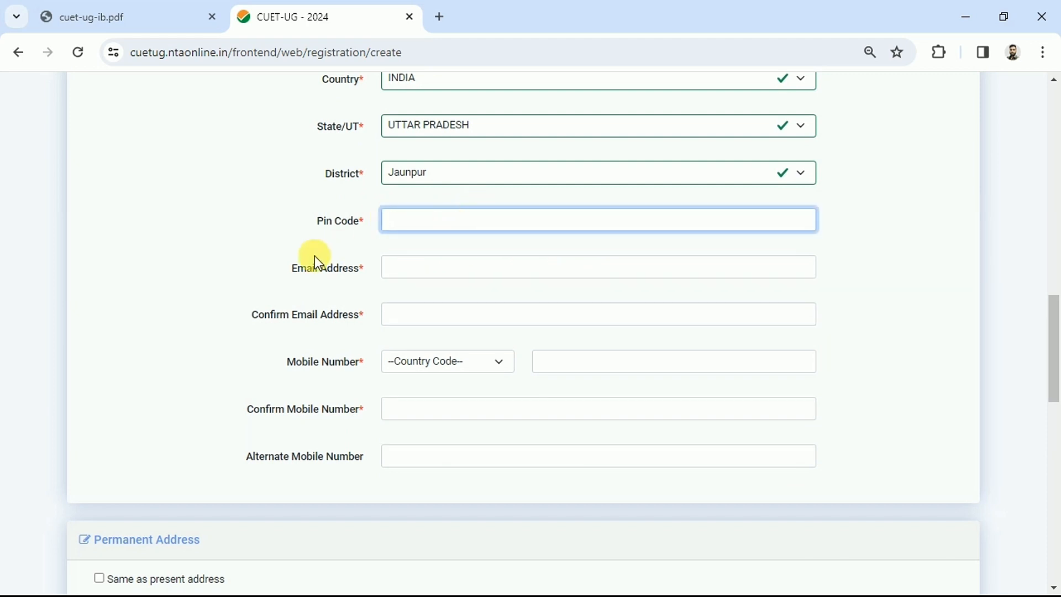
{"action": "left_click_drag", "start_coordinate": [314, 267], "coordinate": [318, 293]}
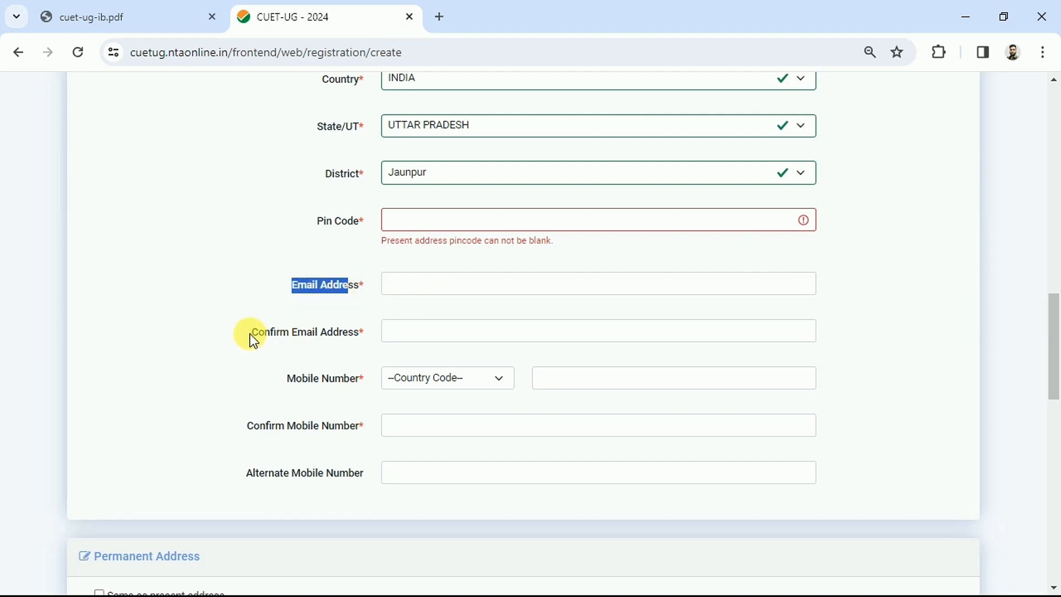
{"action": "left_click_drag", "start_coordinate": [252, 334], "coordinate": [306, 337]}
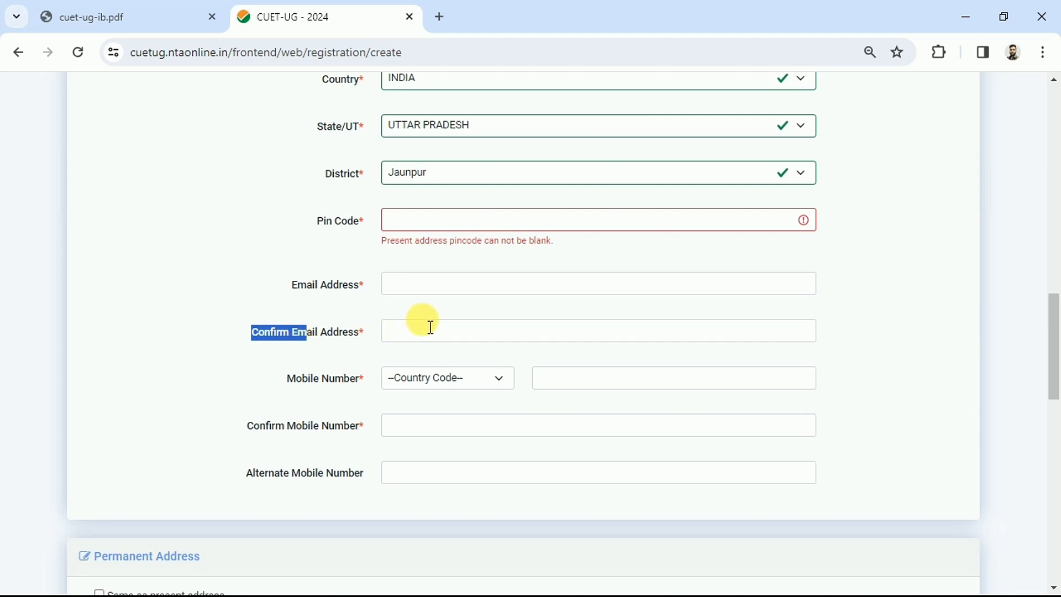
{"action": "left_click", "coordinate": [290, 379]}
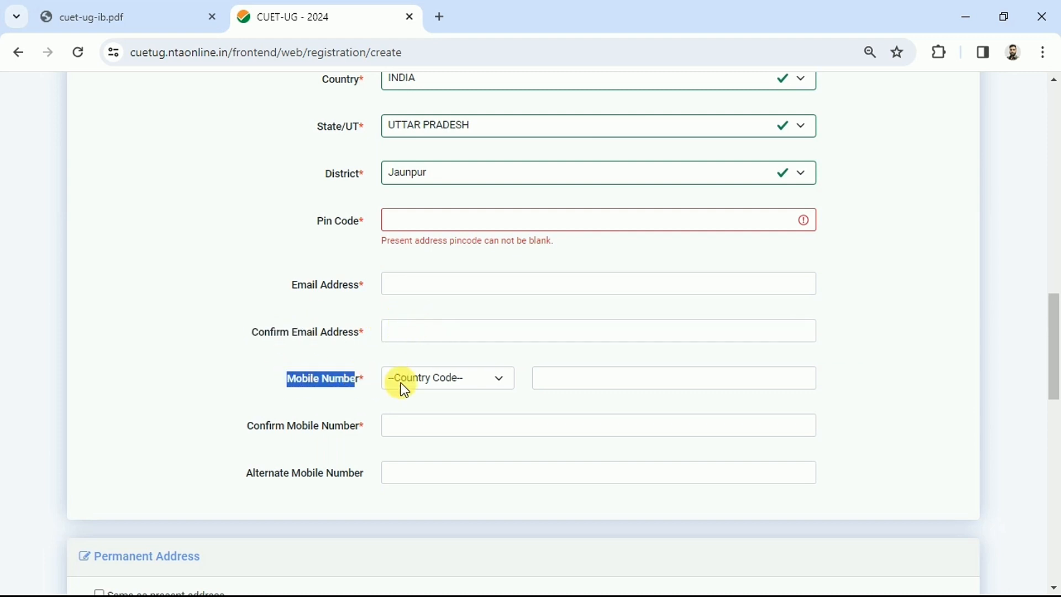
Step: Set the mobile country code to +91 and review the mobile number fields
{"action": "left_click", "coordinate": [434, 381]}
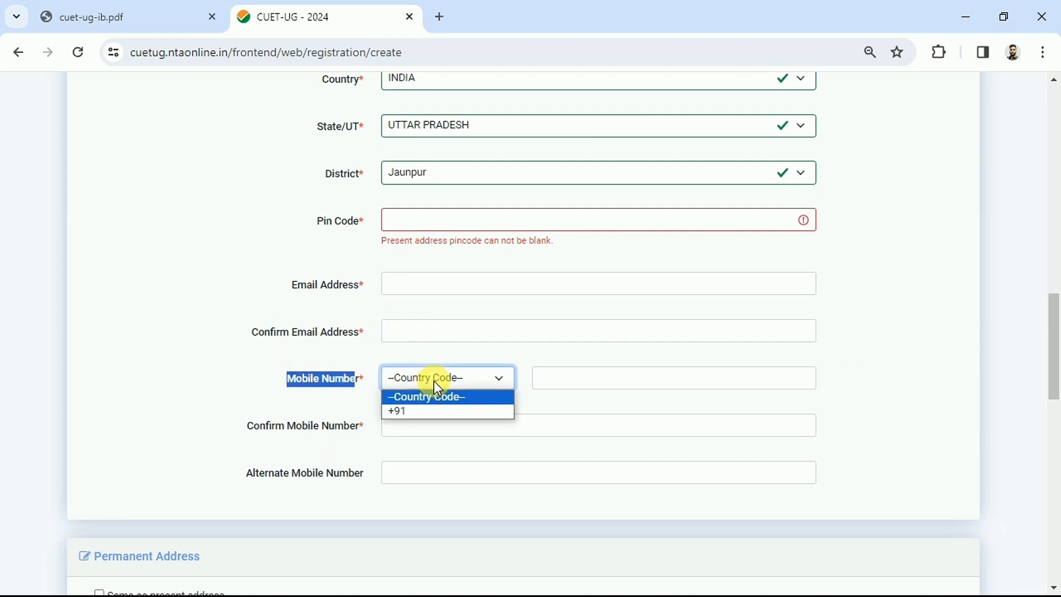
{"action": "left_click", "coordinate": [418, 412]}
{"action": "left_click", "coordinate": [462, 413]}
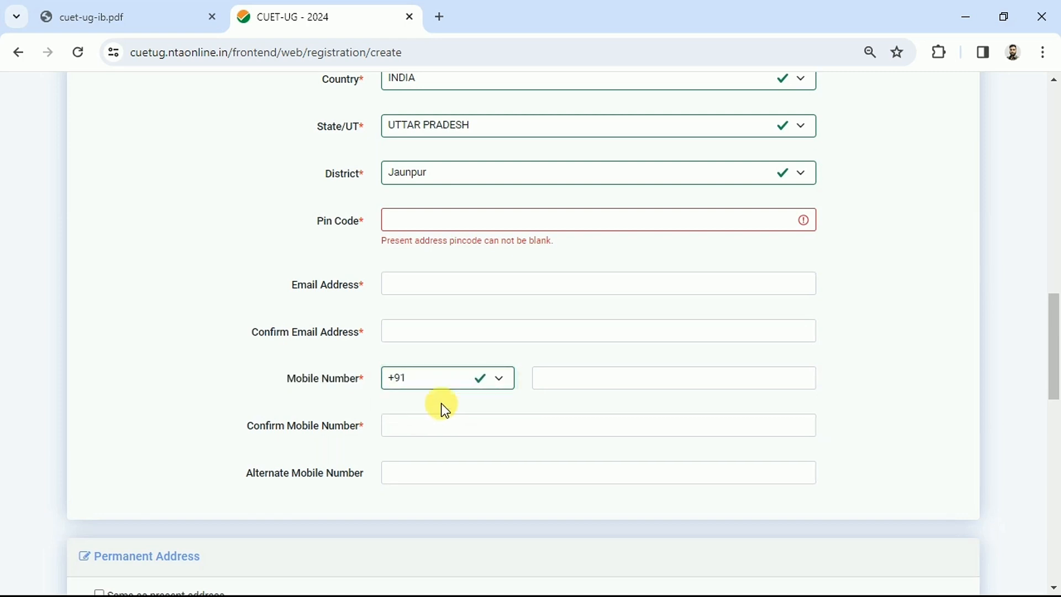
{"action": "left_click", "coordinate": [604, 372]}
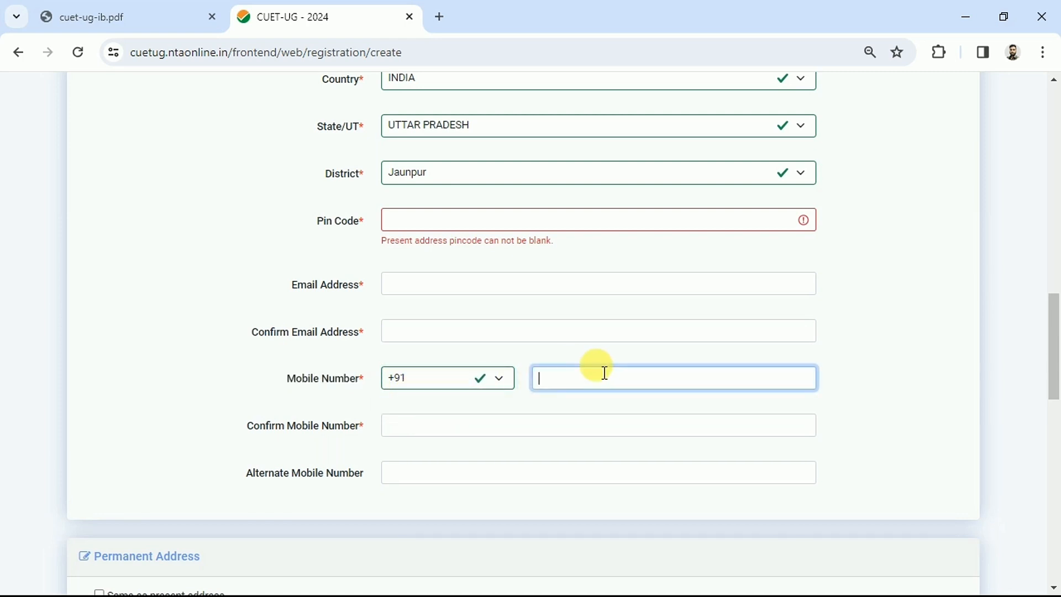
{"action": "left_click_drag", "start_coordinate": [273, 427], "coordinate": [414, 442]}
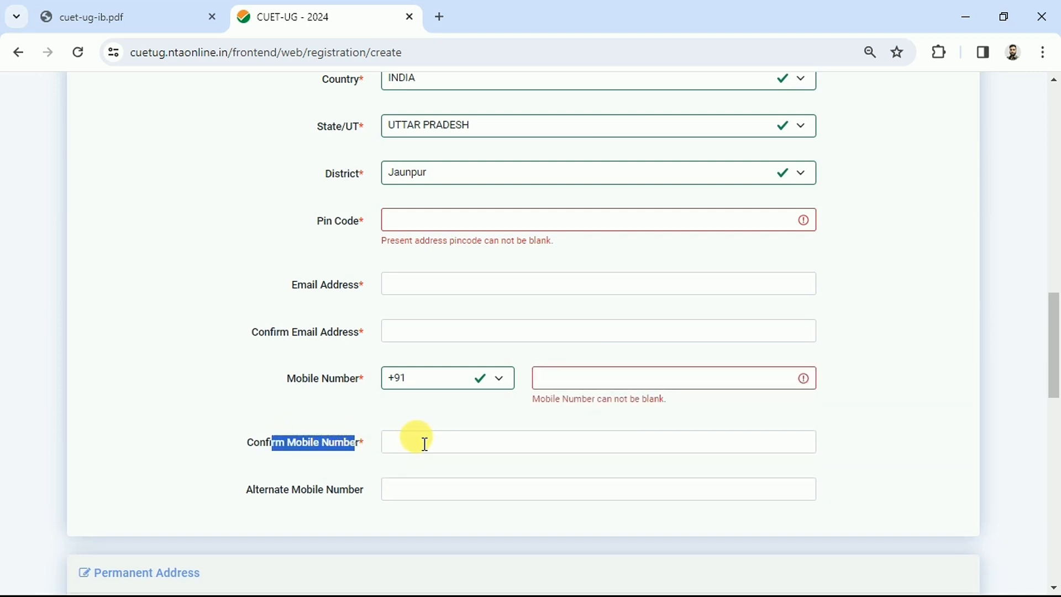
{"action": "left_click", "coordinate": [285, 487]}
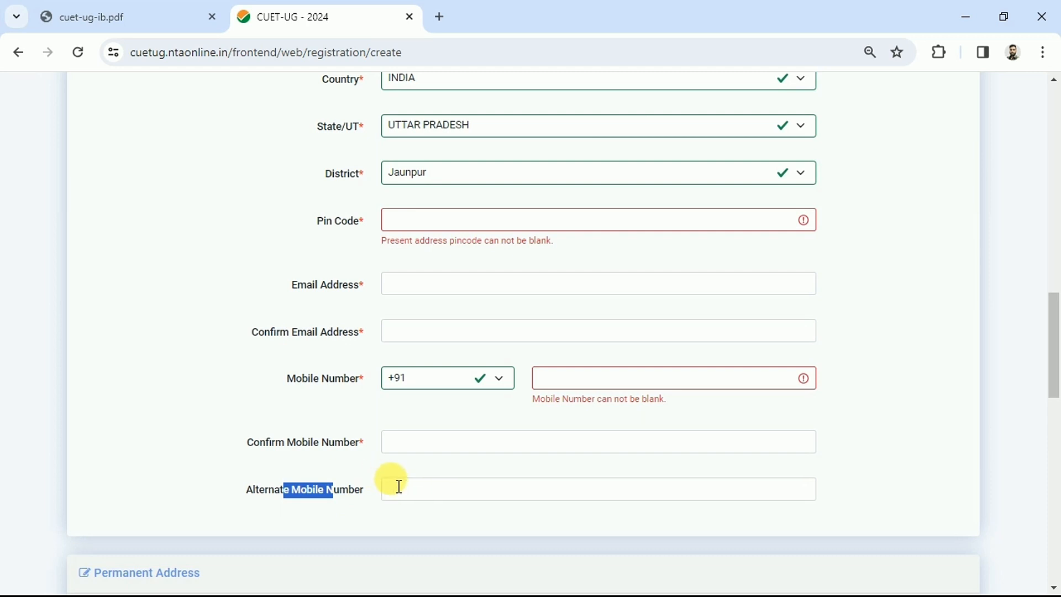
{"action": "scroll", "coordinate": [408, 467], "scroll_direction": "down", "scroll_amount": 8}
{"action": "left_click_drag", "start_coordinate": [98, 97], "coordinate": [194, 95]}
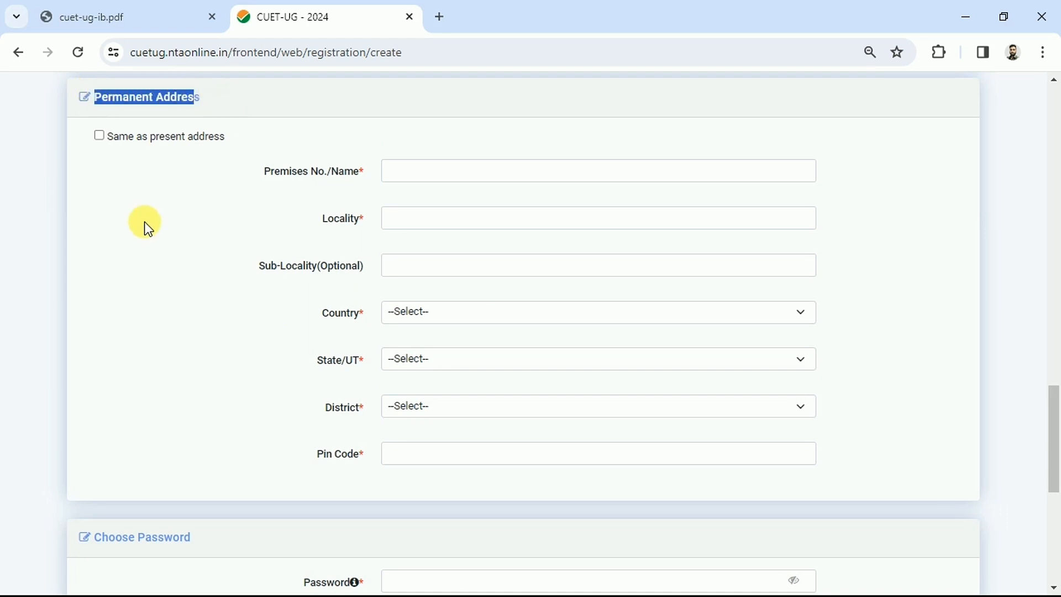
{"action": "left_click", "coordinate": [145, 221]}
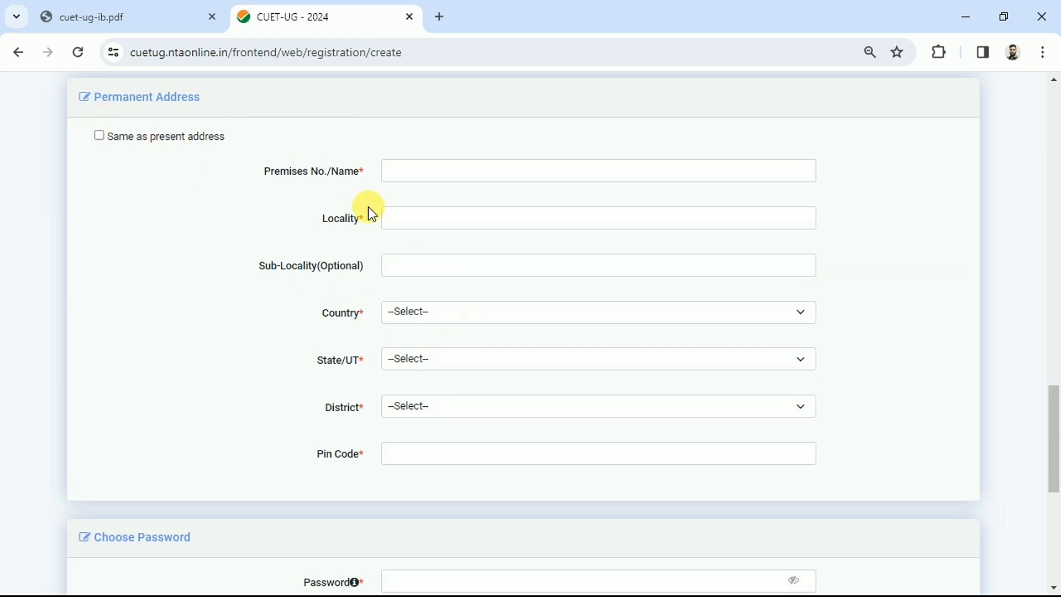
{"action": "left_click_drag", "start_coordinate": [280, 167], "coordinate": [371, 432]}
{"action": "left_click", "coordinate": [255, 383]}
{"action": "scroll", "coordinate": [255, 383], "scroll_direction": "down", "scroll_amount": 8}
{"action": "left_click_drag", "start_coordinate": [129, 105], "coordinate": [212, 117]}
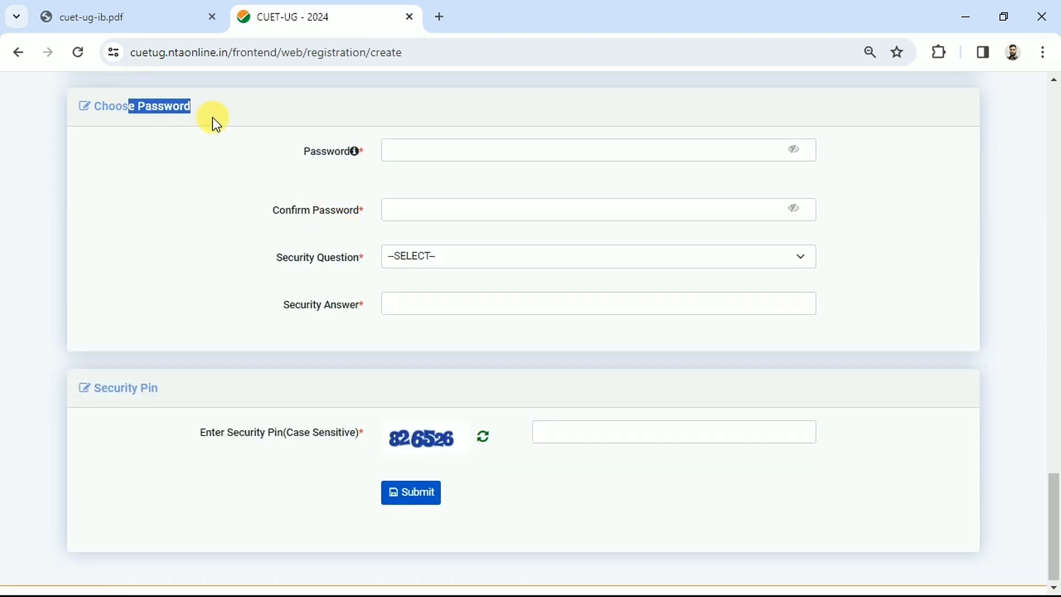
Step: Choose the security question WHAT IS YOUR NEIGHBOUR`S PET NAME?
{"action": "left_click", "coordinate": [277, 181]}
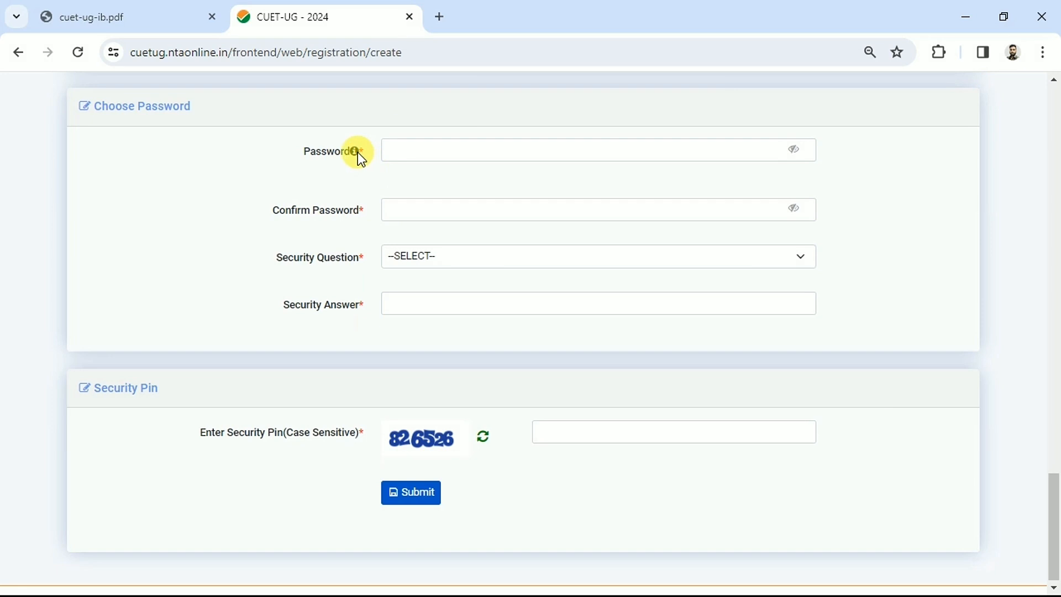
{"action": "mouse_move", "coordinate": [356, 154]}
{"action": "left_click_drag", "start_coordinate": [276, 260], "coordinate": [363, 258]}
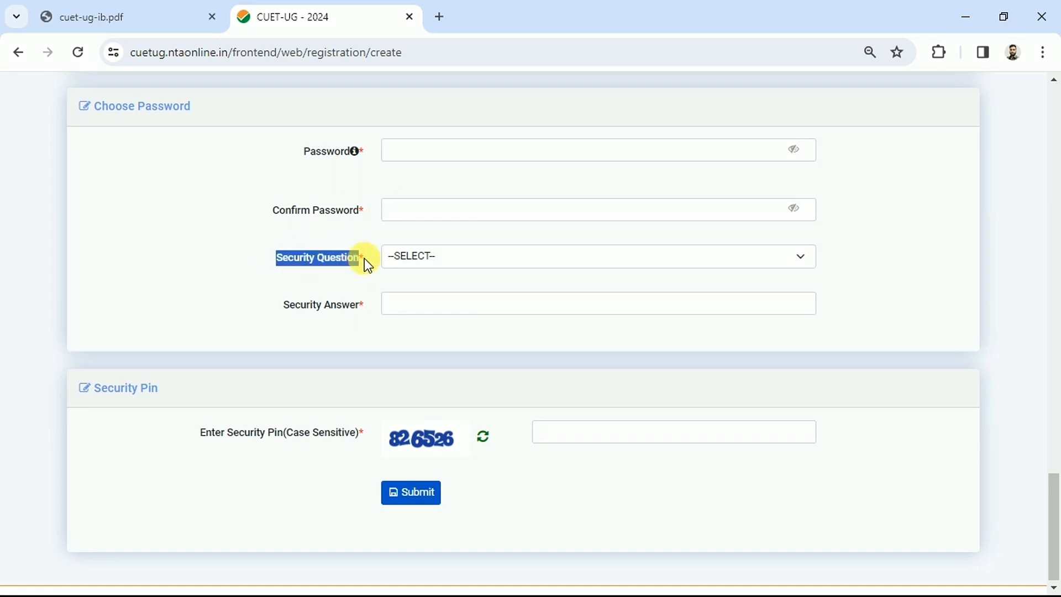
{"action": "left_click", "coordinate": [449, 260]}
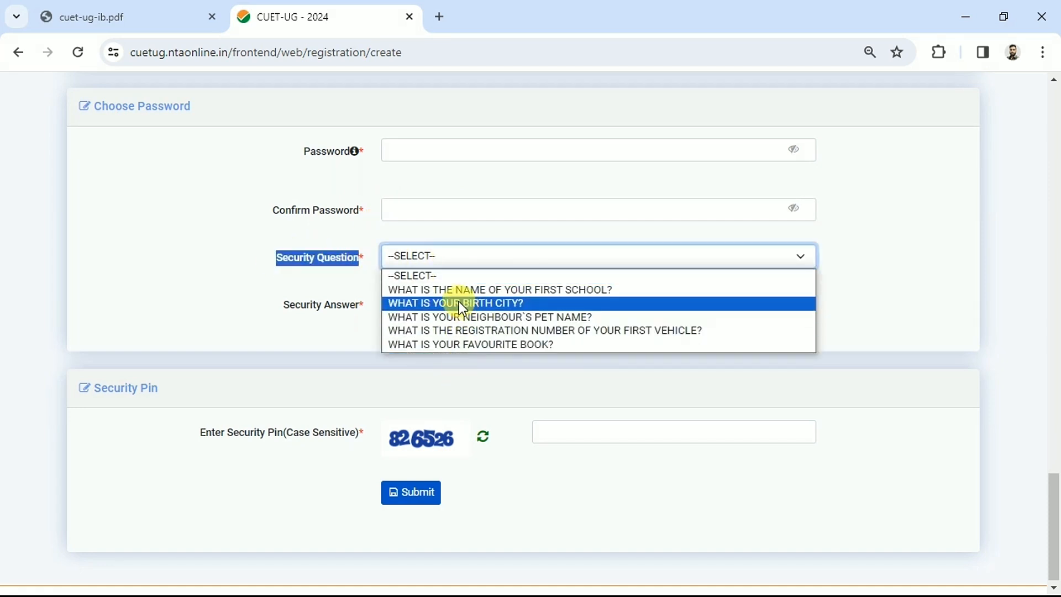
{"action": "left_click", "coordinate": [468, 323]}
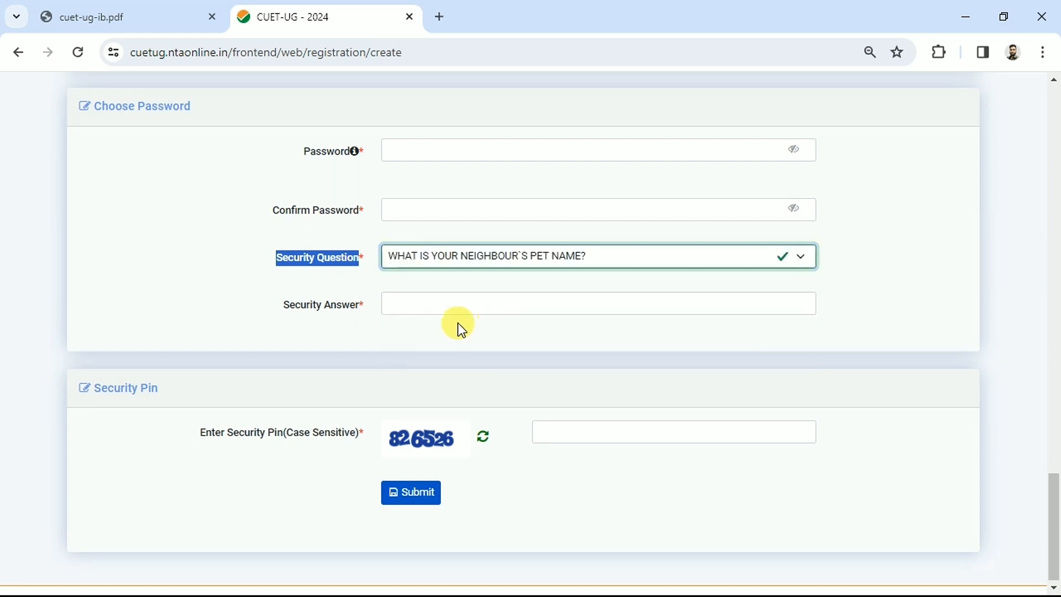
{"action": "left_click", "coordinate": [454, 274]}
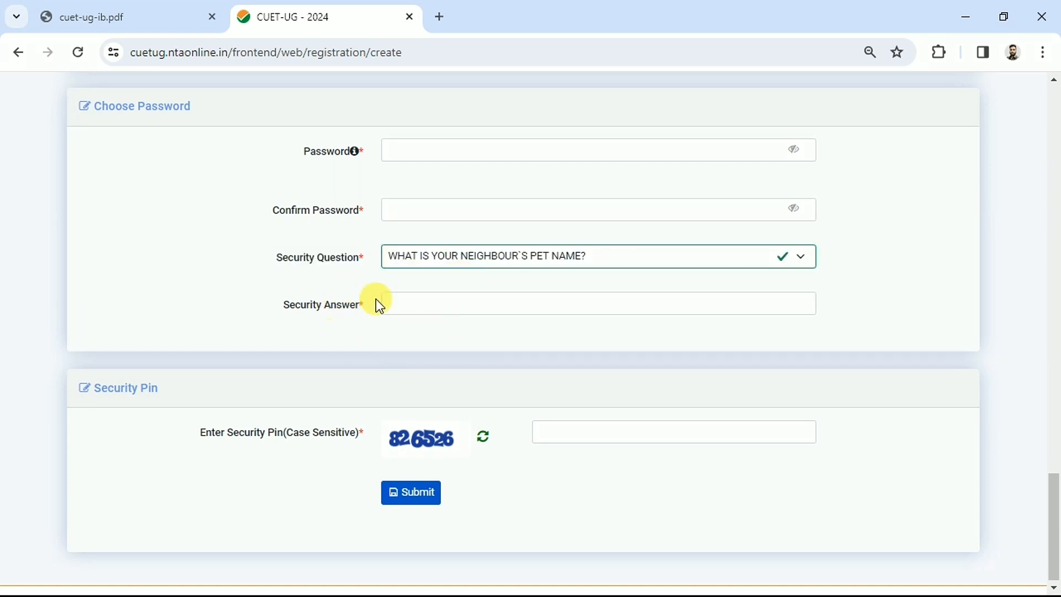
Step: Fill in the security answer and security pin, then submit the form for review
{"action": "left_click", "coordinate": [418, 305]}
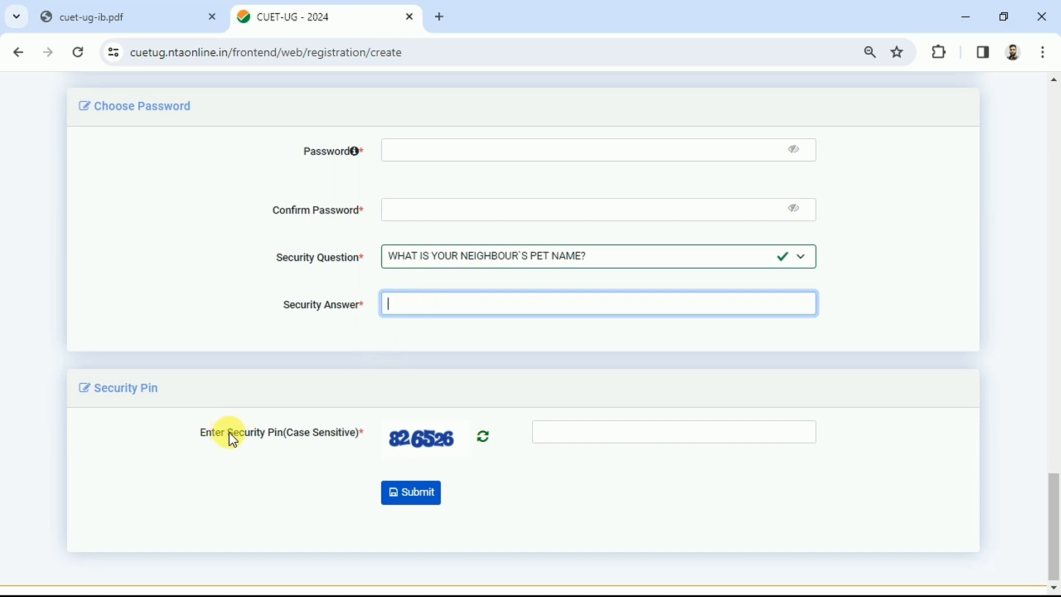
{"action": "left_click_drag", "start_coordinate": [229, 432], "coordinate": [389, 435]}
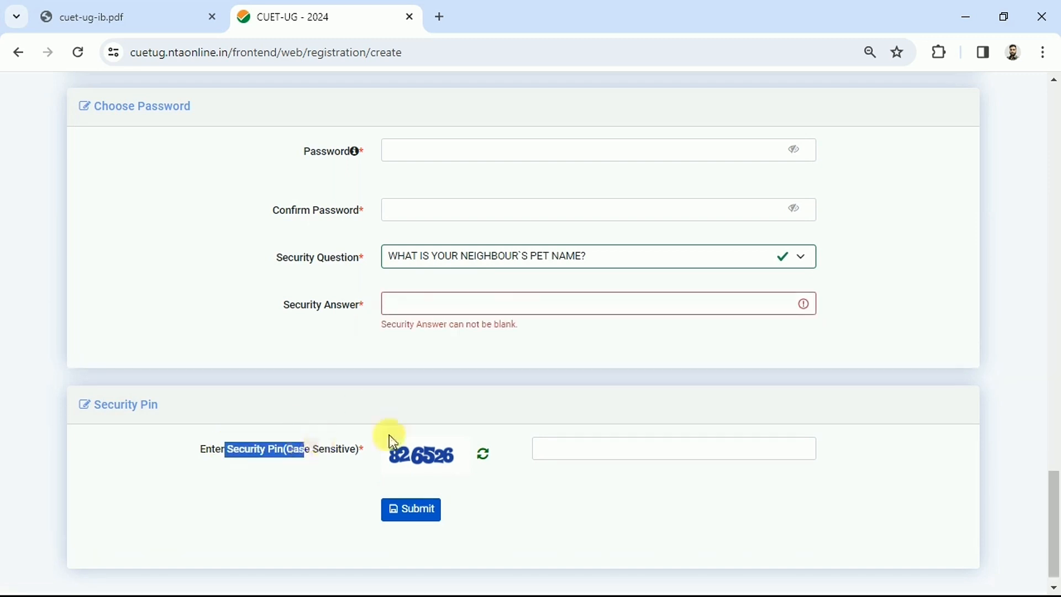
{"action": "left_click", "coordinate": [575, 445]}
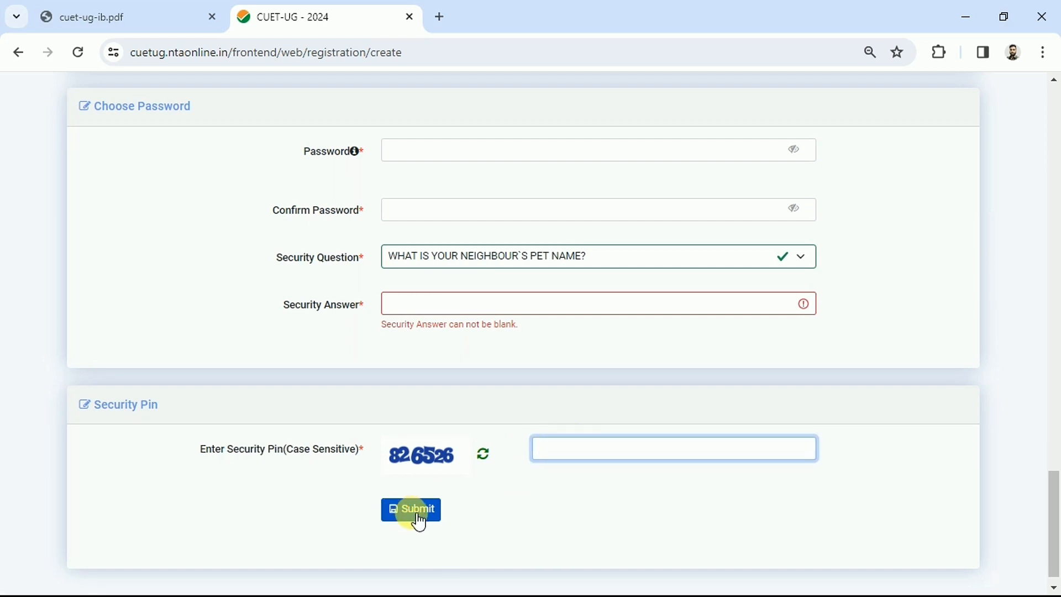
{"action": "left_click", "coordinate": [419, 519]}
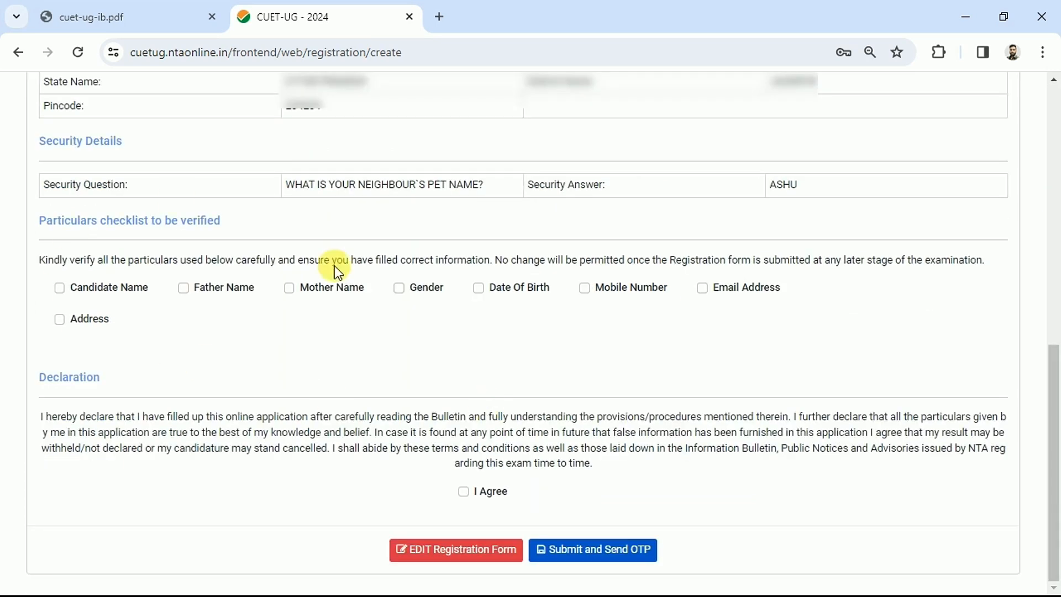
Step: Tick all eight checklist particulars and I Agree, then submit and send the email OTP
{"action": "left_click", "coordinate": [83, 288]}
{"action": "left_click", "coordinate": [209, 291]}
{"action": "left_click", "coordinate": [333, 294]}
{"action": "left_click", "coordinate": [425, 292]}
{"action": "left_click", "coordinate": [528, 291]}
{"action": "left_click", "coordinate": [630, 289]}
{"action": "left_click", "coordinate": [746, 289]}
{"action": "left_click", "coordinate": [89, 319]}
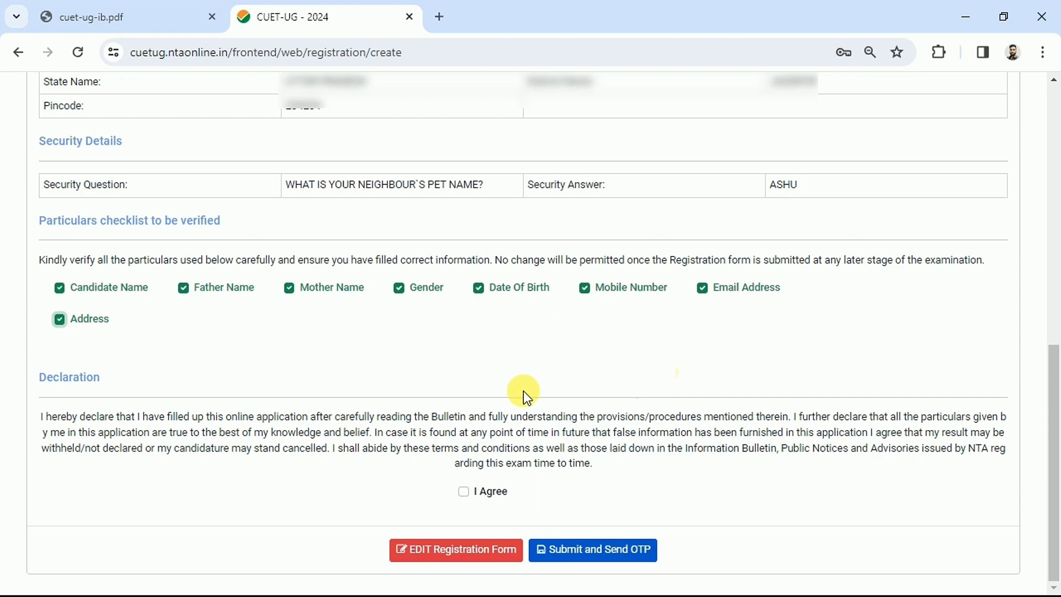
{"action": "left_click", "coordinate": [465, 495]}
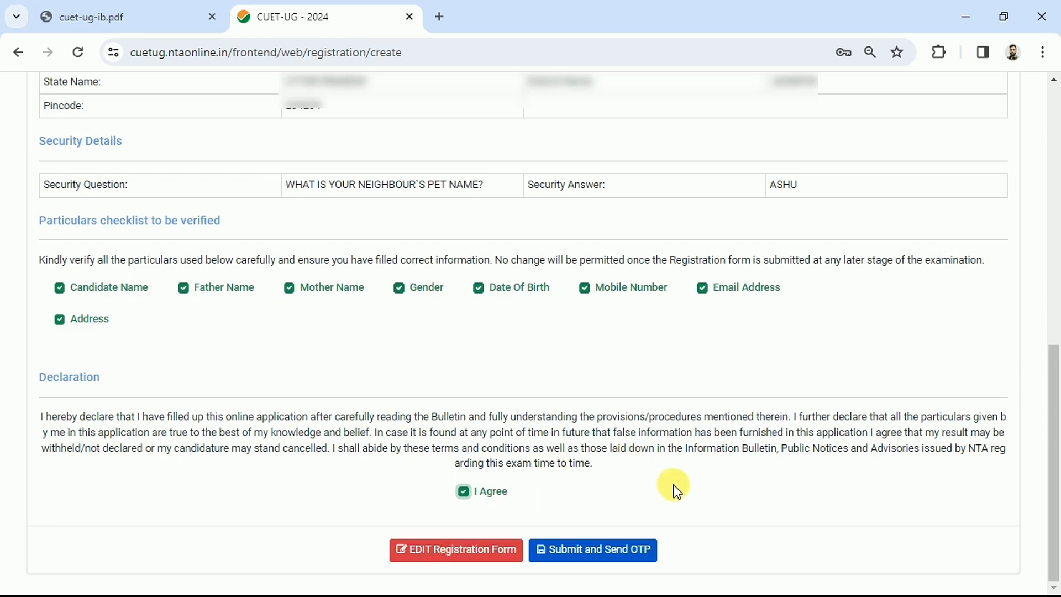
{"action": "left_click", "coordinate": [588, 557]}
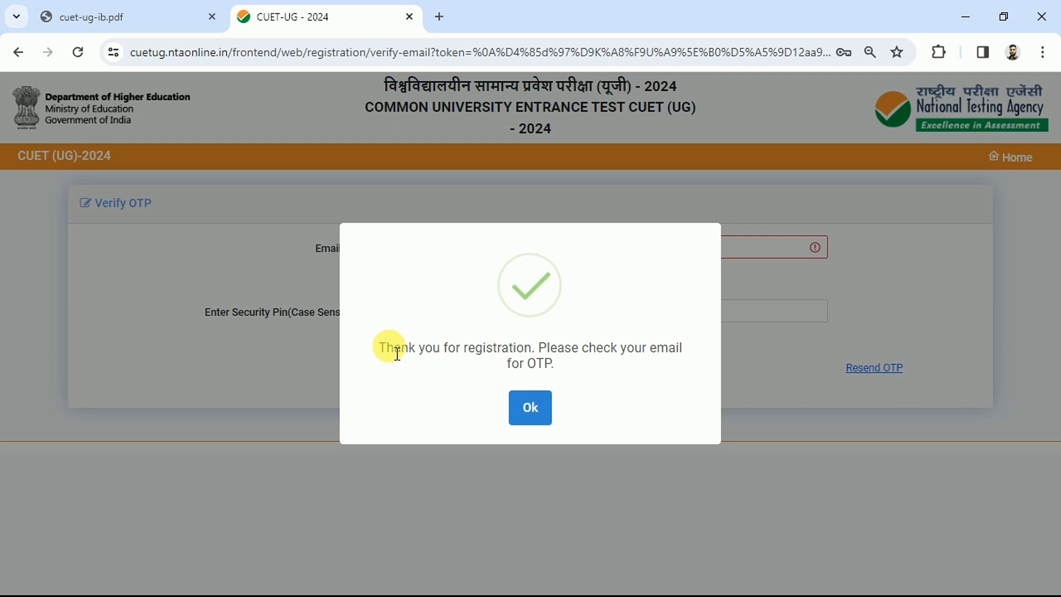
Step: Read and dismiss the registration thank-you message
{"action": "left_click_drag", "start_coordinate": [374, 344], "coordinate": [550, 383]}
{"action": "left_click", "coordinate": [544, 358]}
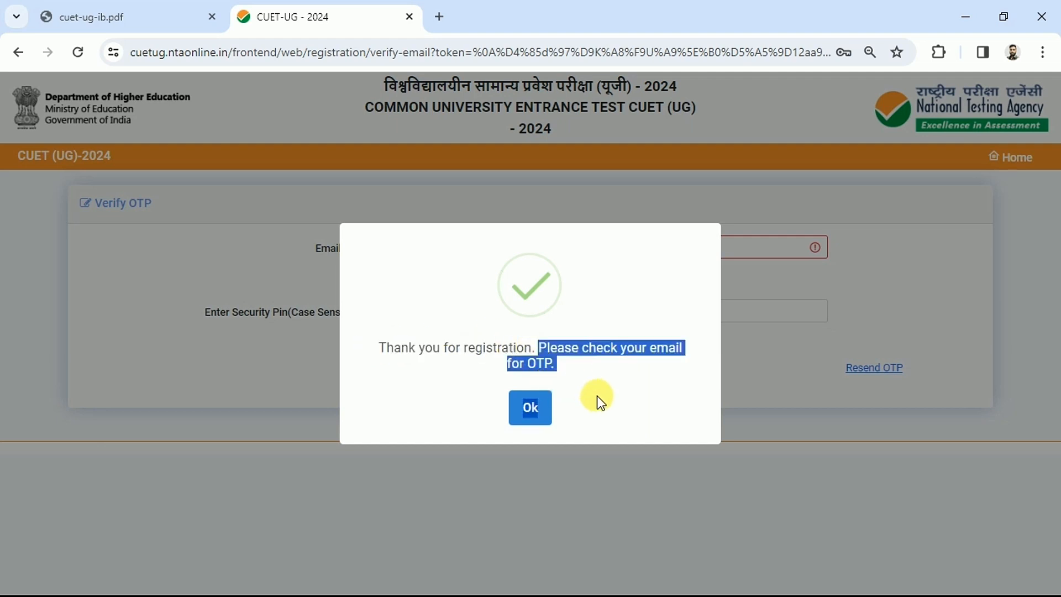
{"action": "left_click", "coordinate": [531, 407]}
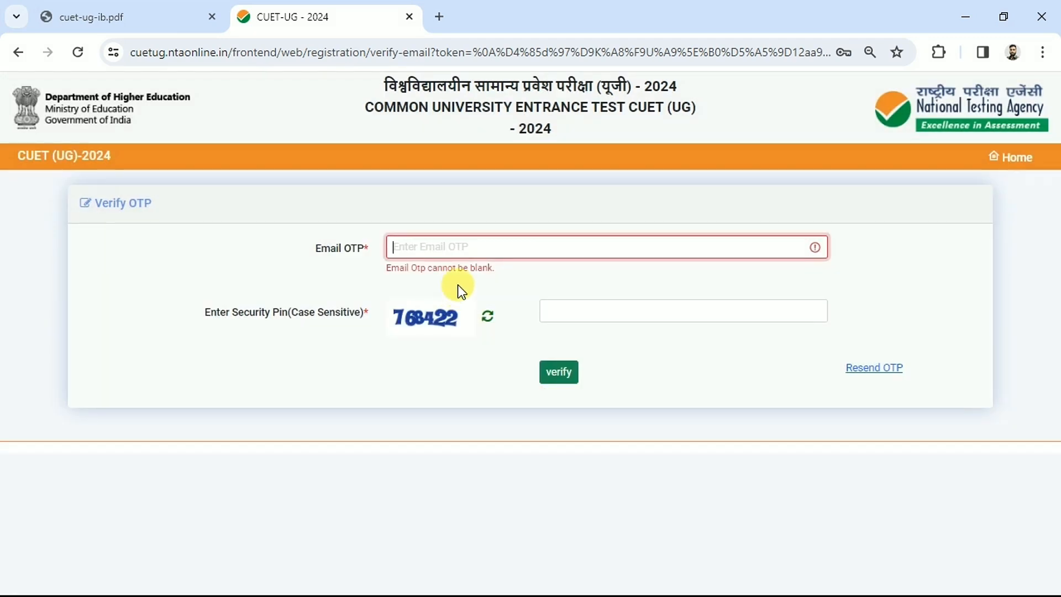
Step: Enter the emailed OTP and the security pin, then verify them
{"action": "left_click", "coordinate": [407, 242]}
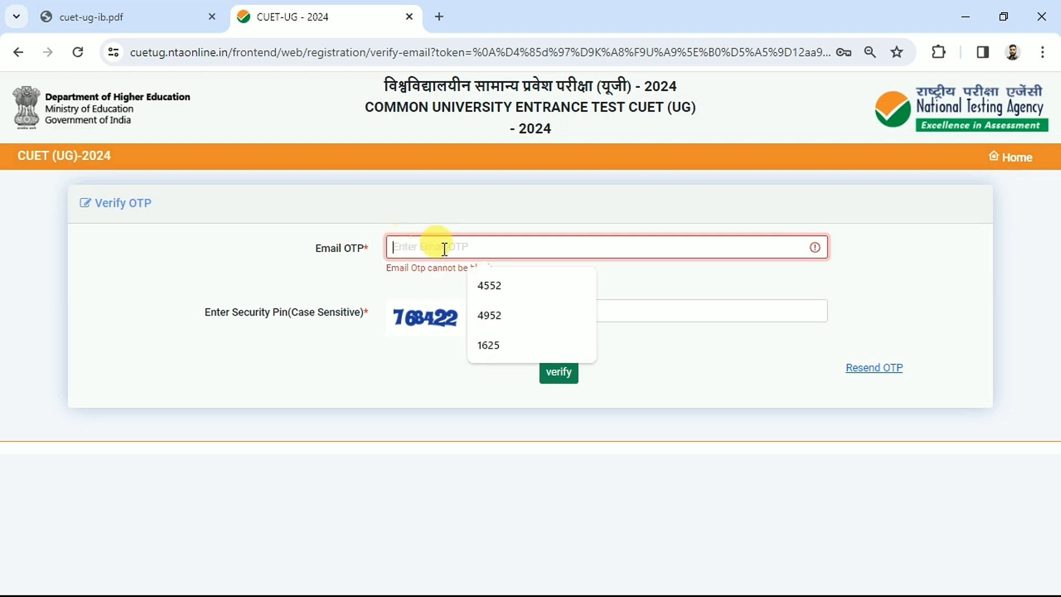
{"action": "key", "text": "Tab"}
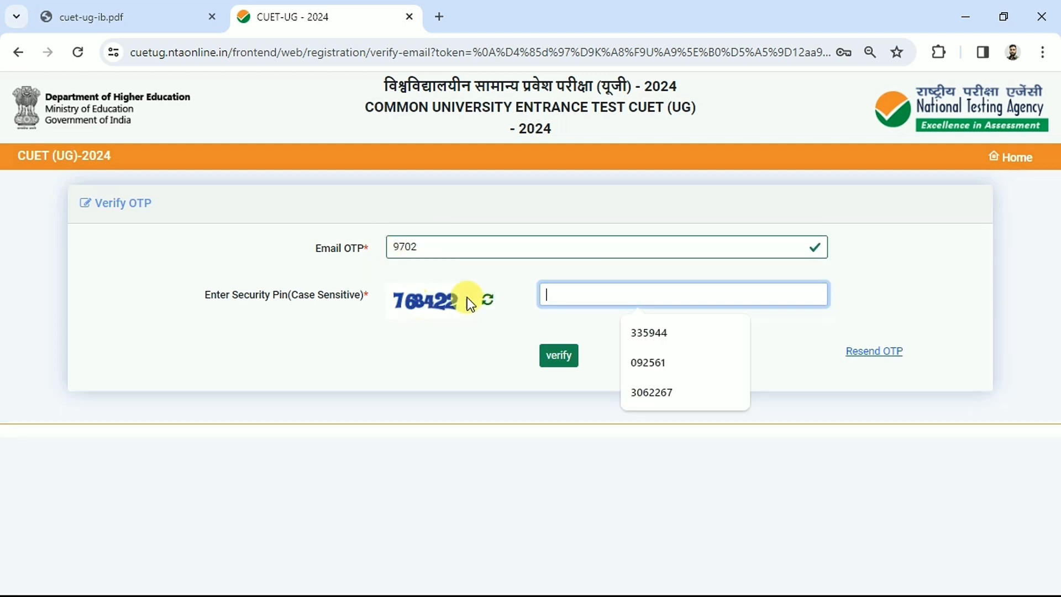
{"action": "left_click", "coordinate": [561, 362]}
Step: Read the account-verified message, including the spam-folder advice, and dismiss it
{"action": "left_click_drag", "start_coordinate": [389, 305], "coordinate": [655, 328]}
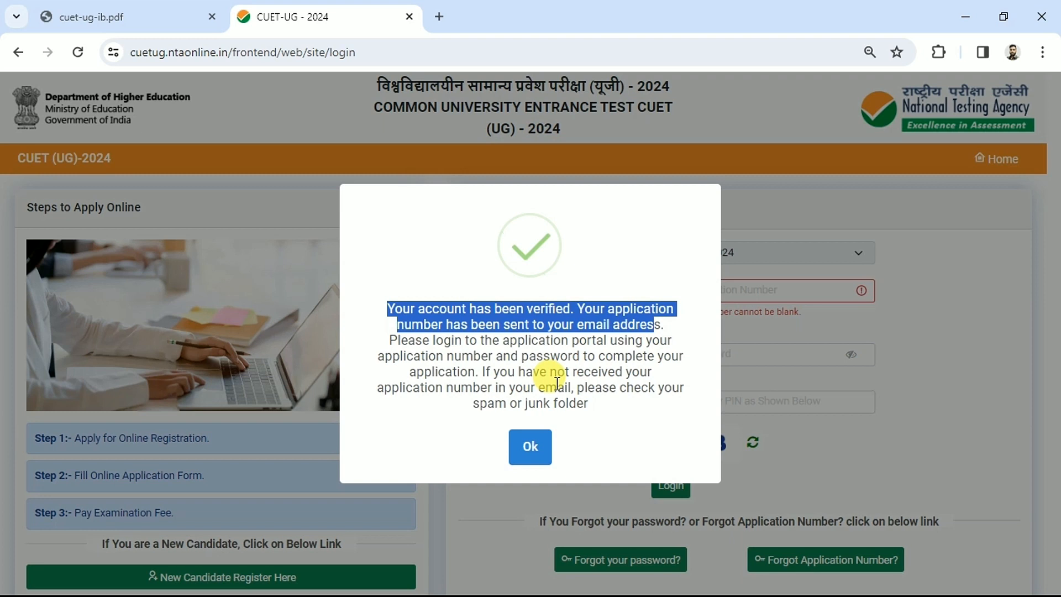
{"action": "left_click_drag", "start_coordinate": [564, 387], "coordinate": [575, 406]}
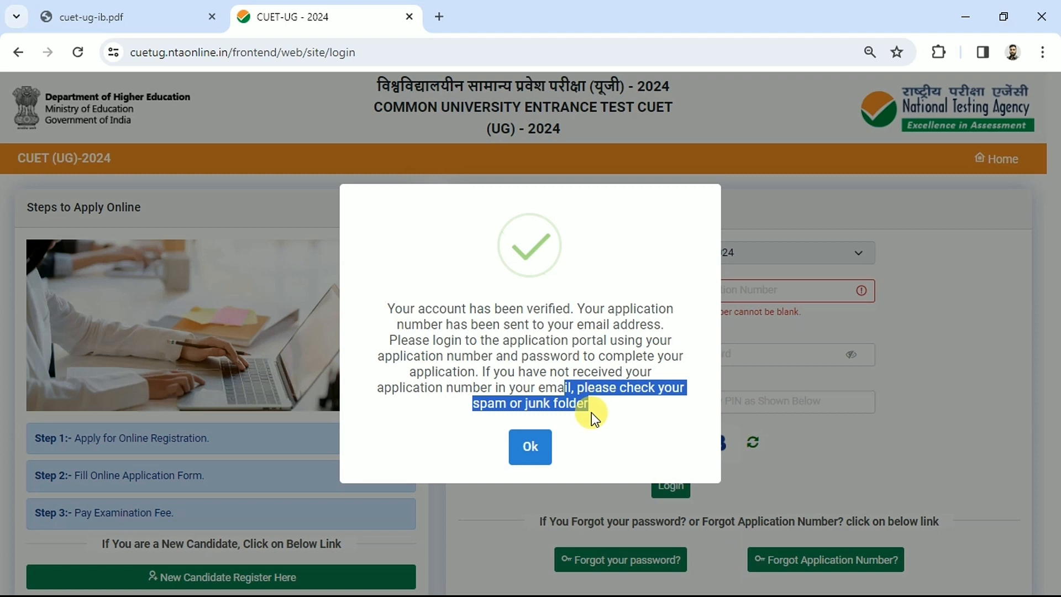
{"action": "left_click", "coordinate": [531, 445]}
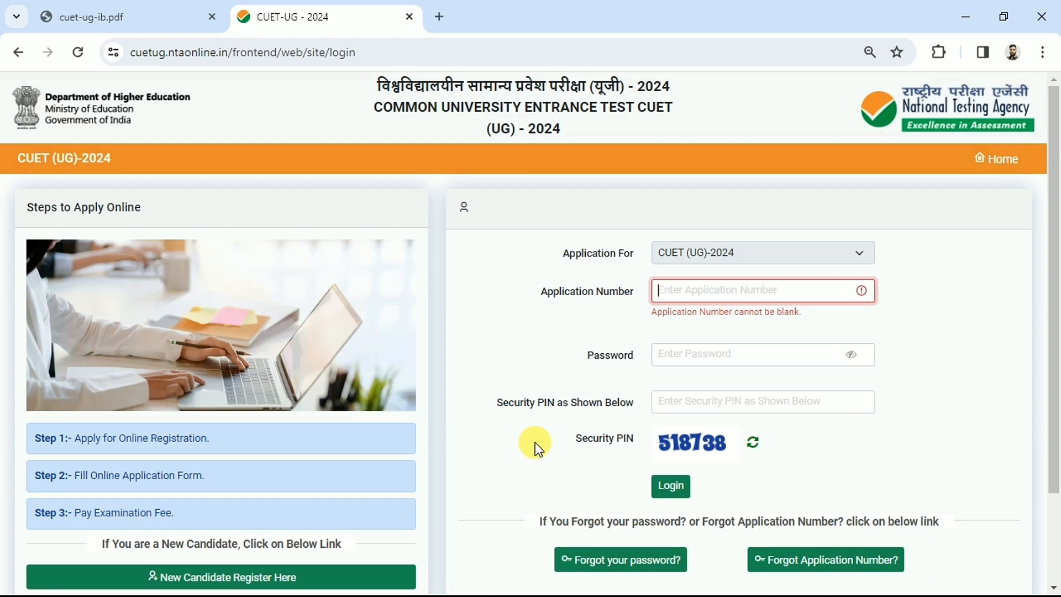
Step: Review the Application Number and Password fields on the login form and start the security PIN
{"action": "left_click_drag", "start_coordinate": [568, 292], "coordinate": [698, 289]}
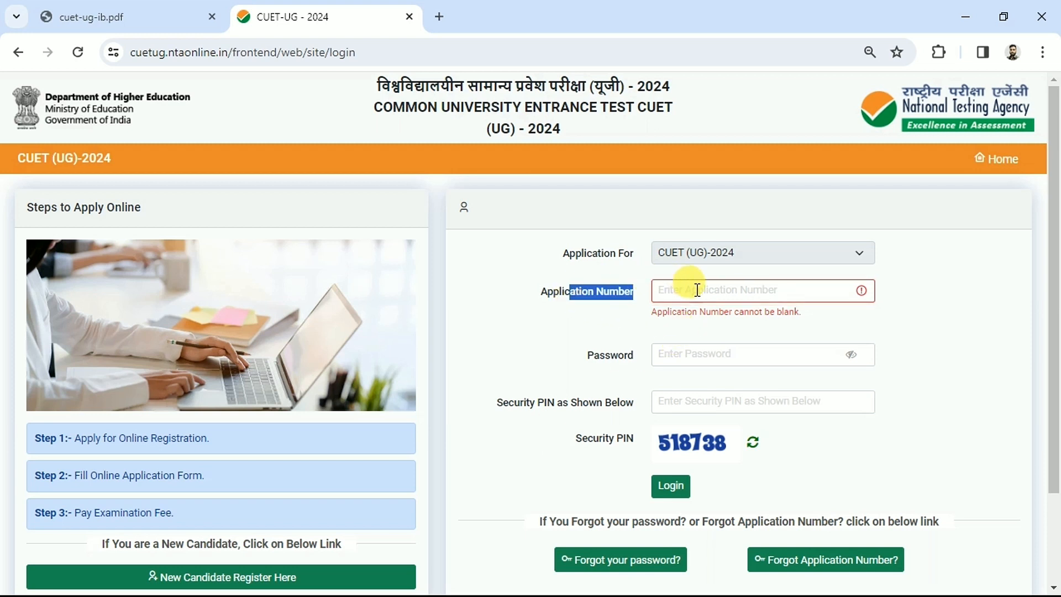
{"action": "left_click_drag", "start_coordinate": [593, 355], "coordinate": [685, 357]}
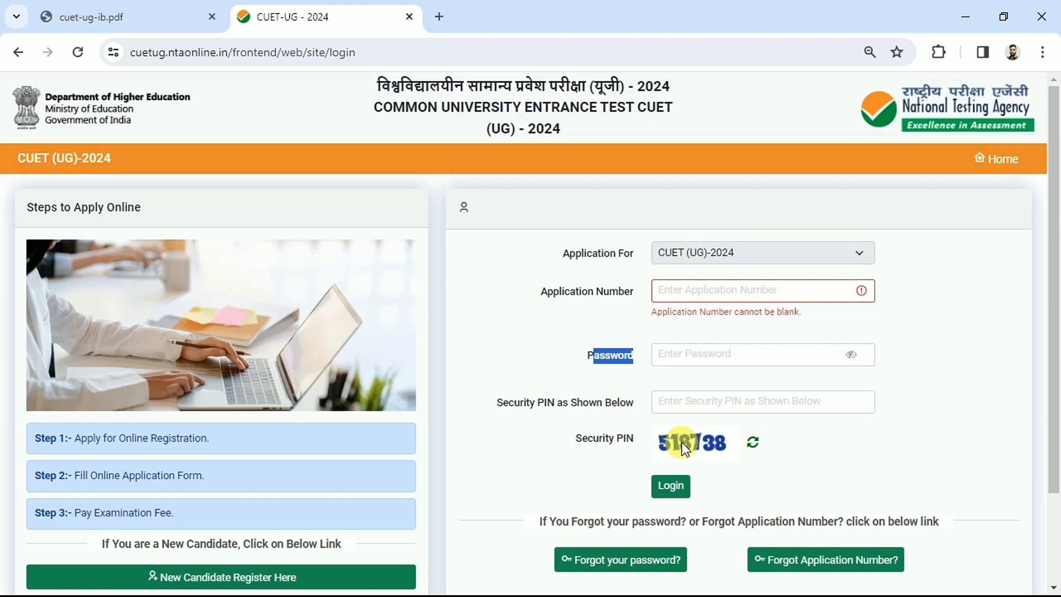
{"action": "left_click", "coordinate": [698, 394]}
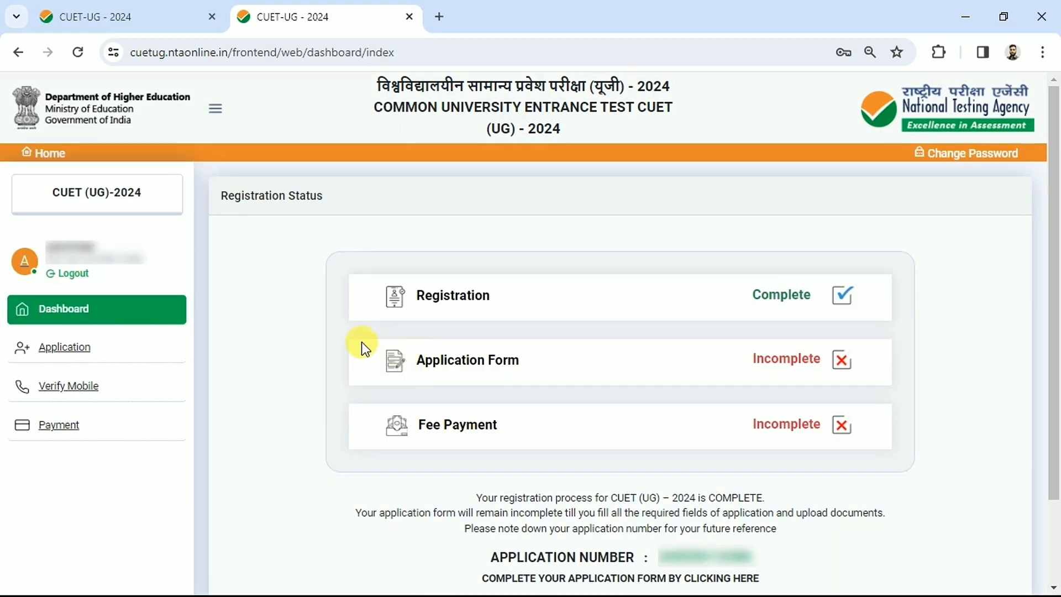
Step: Review the Registration, Application Form and Fee Payment status rows on the dashboard
{"action": "left_click_drag", "start_coordinate": [418, 303], "coordinate": [481, 296]}
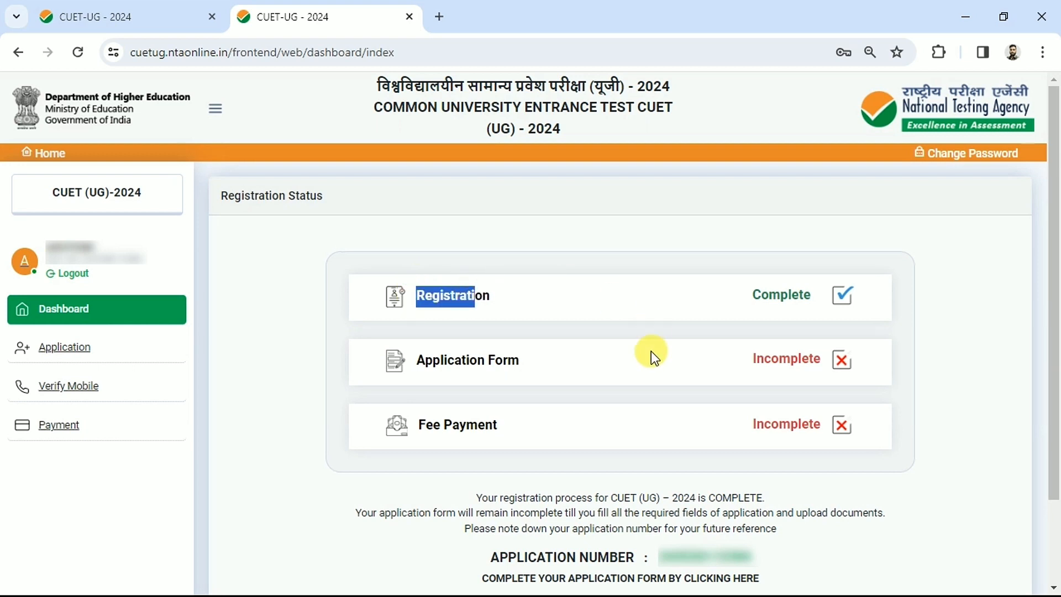
{"action": "left_click_drag", "start_coordinate": [426, 360], "coordinate": [526, 360]}
{"action": "left_click_drag", "start_coordinate": [426, 425], "coordinate": [525, 429]}
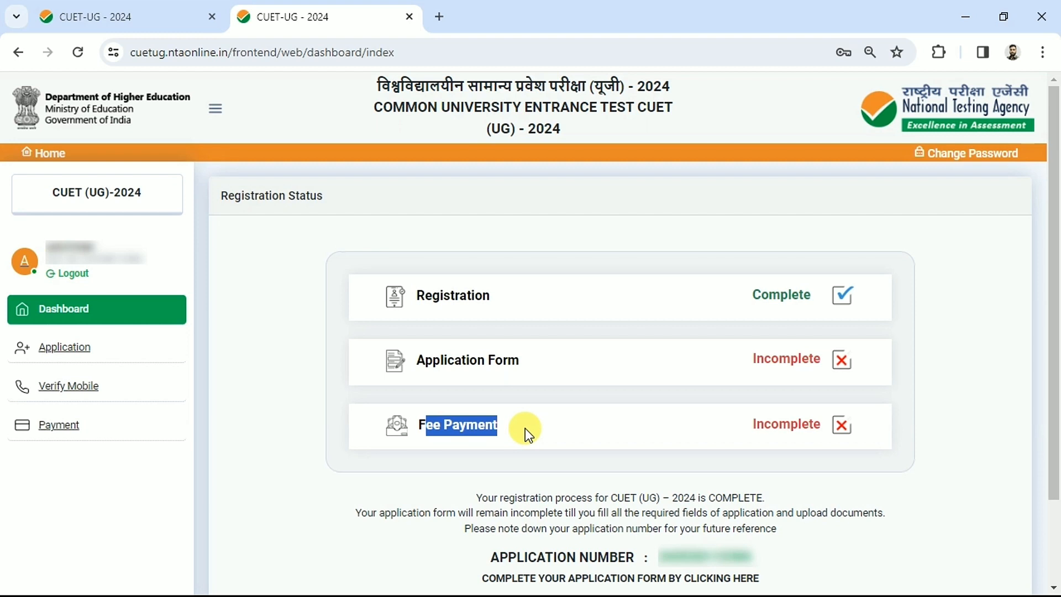
{"action": "left_click", "coordinate": [282, 377]}
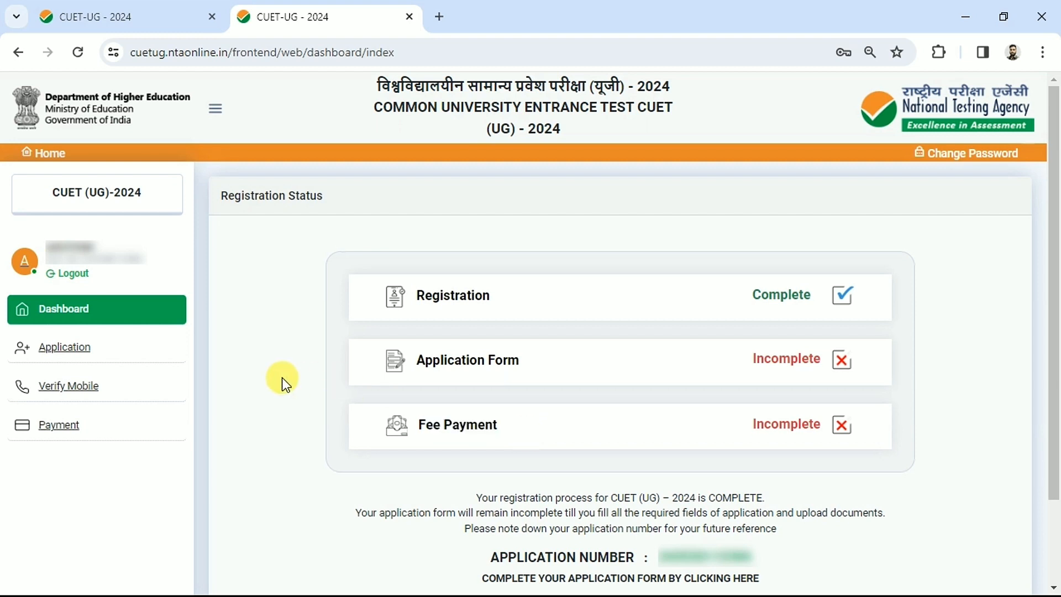
Step: Send an OTP to the mobile number via captcha, then verify it with the OTP and new captcha
{"action": "left_click", "coordinate": [63, 395]}
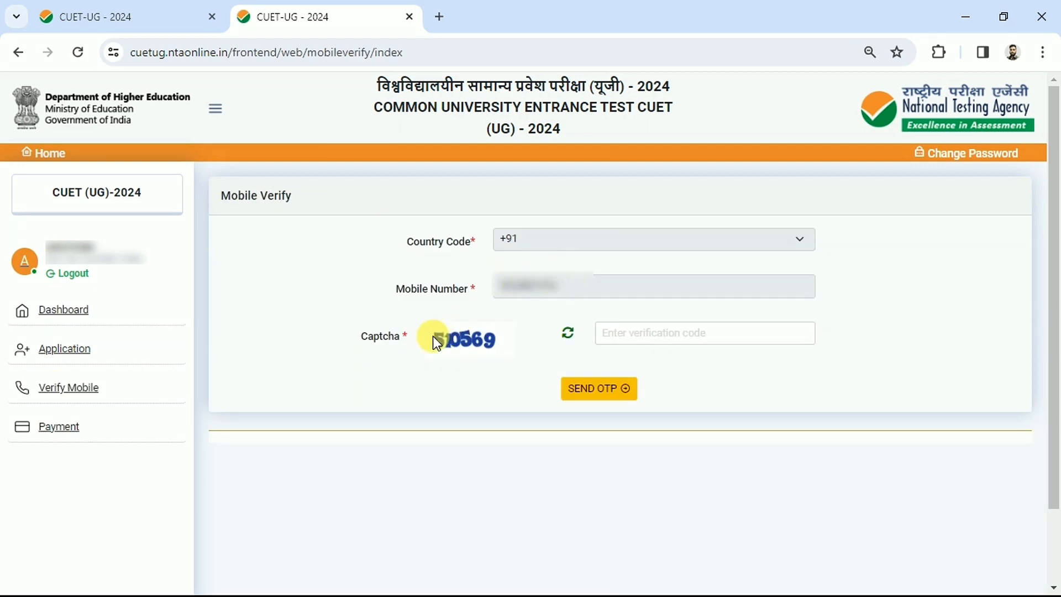
{"action": "left_click", "coordinate": [644, 325]}
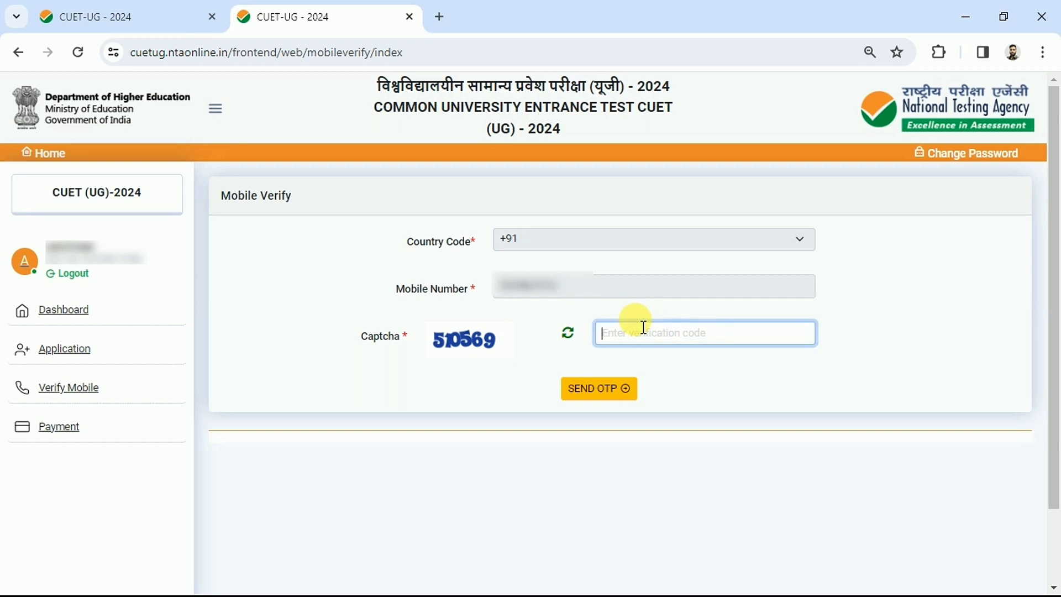
{"action": "left_click", "coordinate": [588, 403]}
{"action": "left_click", "coordinate": [529, 239]}
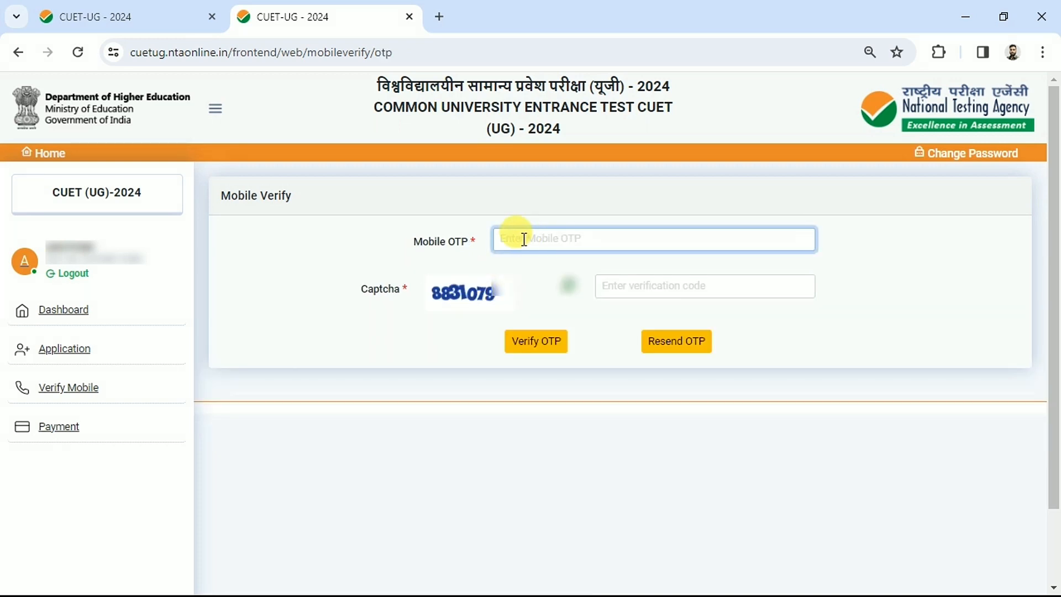
{"action": "left_click", "coordinate": [636, 287]}
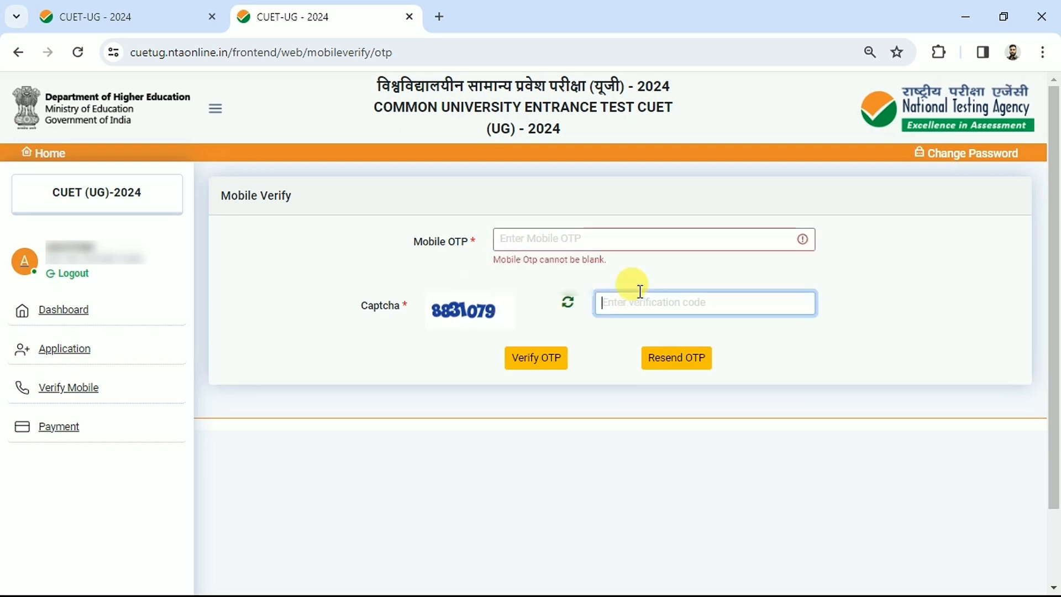
{"action": "left_click", "coordinate": [534, 358]}
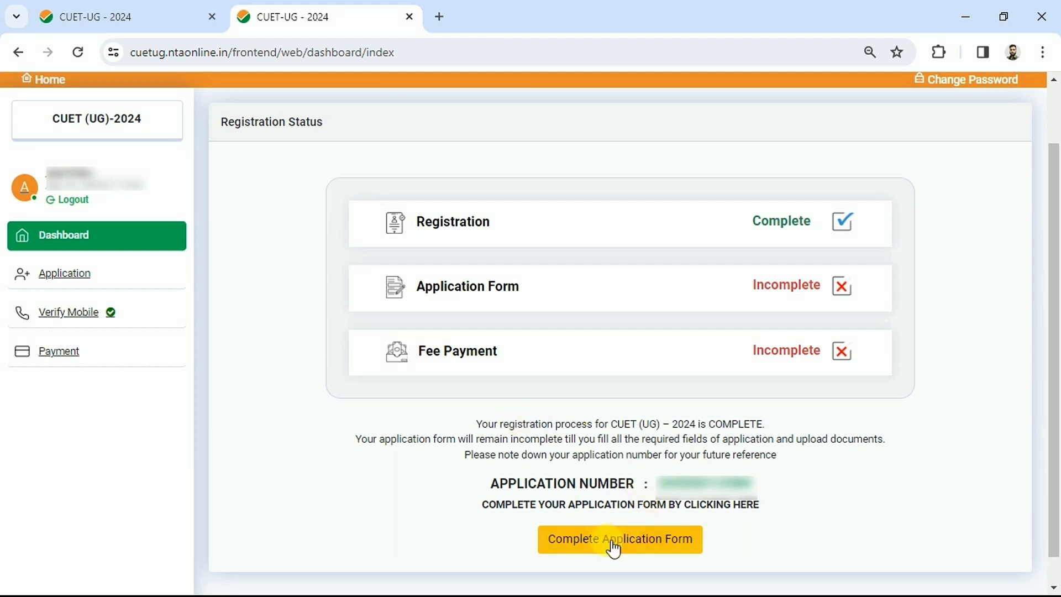
Step: Open the application form, review the Contact Details page and save it to continue
{"action": "left_click", "coordinate": [643, 553]}
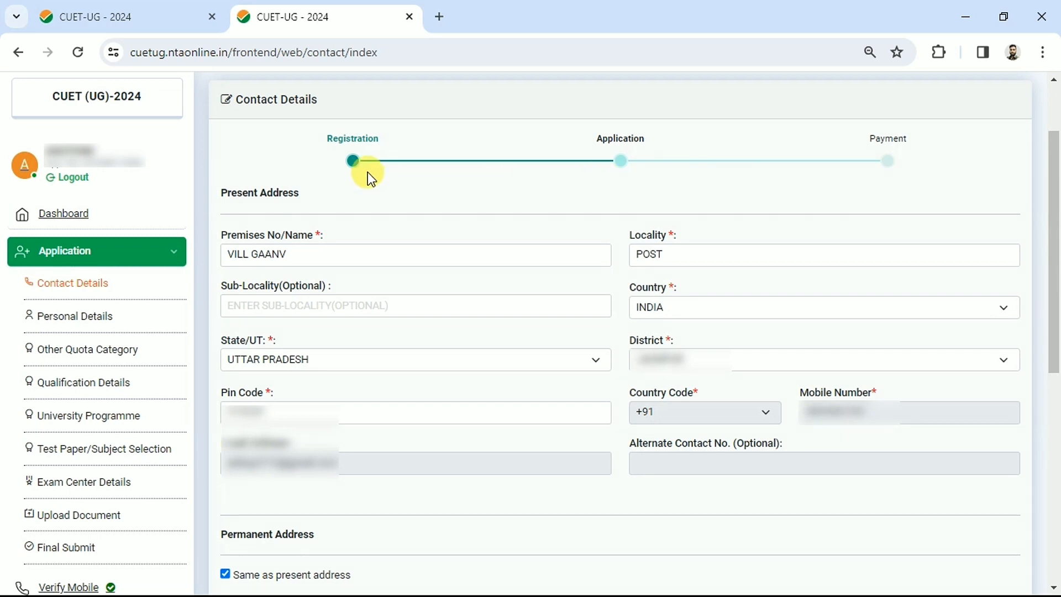
{"action": "left_click_drag", "start_coordinate": [244, 100], "coordinate": [313, 101]}
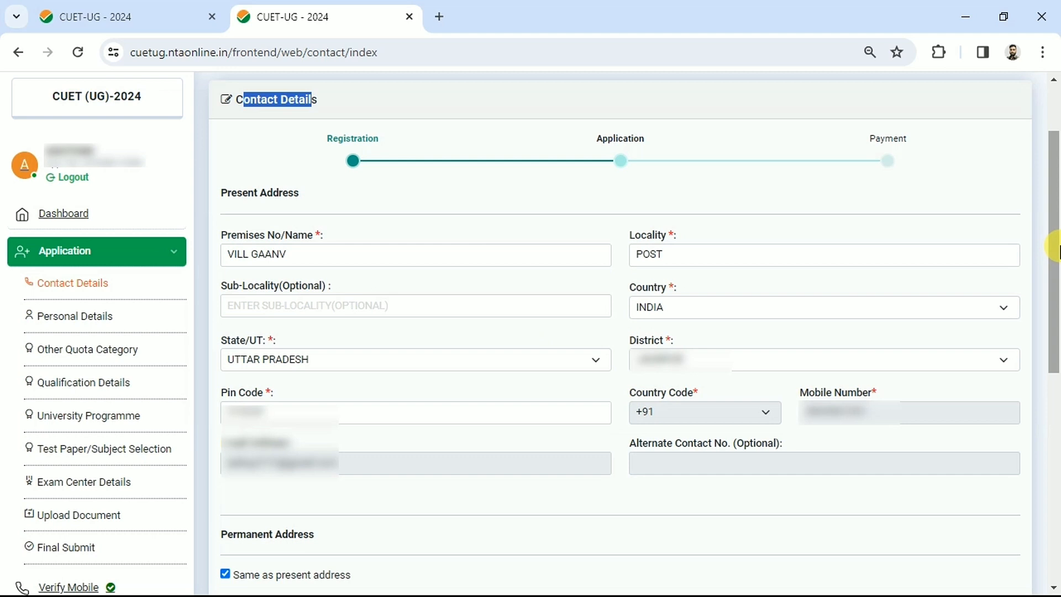
{"action": "left_click_drag", "start_coordinate": [1057, 251], "coordinate": [1053, 450]}
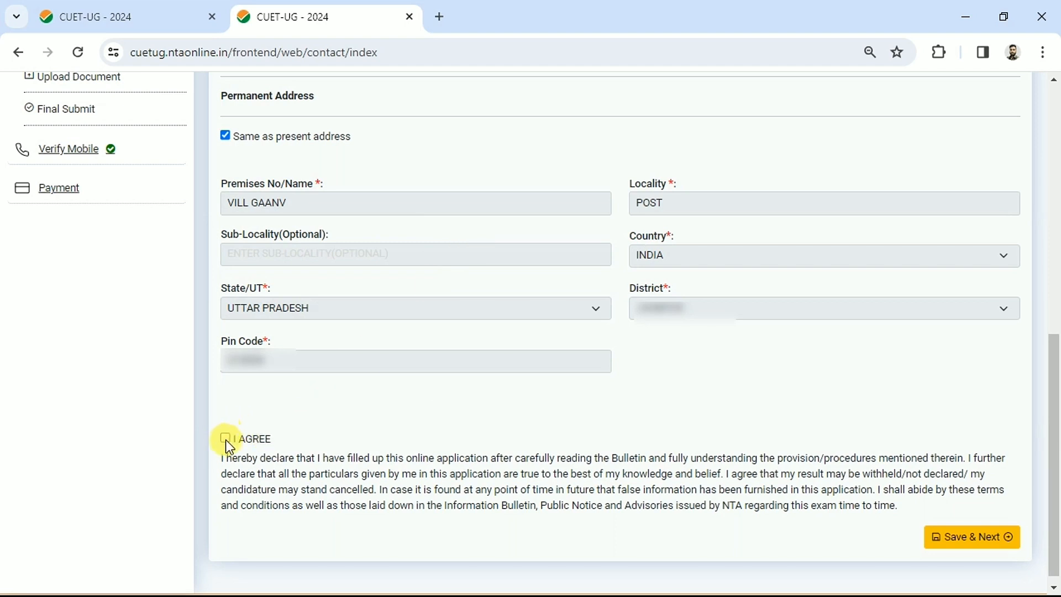
{"action": "left_click", "coordinate": [964, 537]}
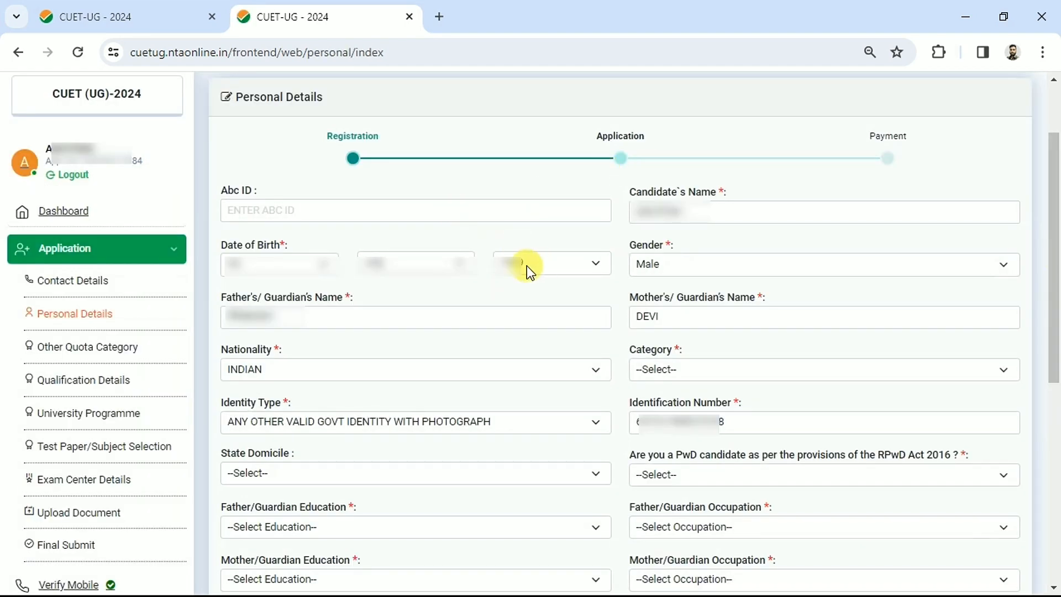
Step: Leave the optional Abc ID blank and set Category to SC
{"action": "left_click", "coordinate": [268, 205]}
{"action": "left_click", "coordinate": [272, 182]}
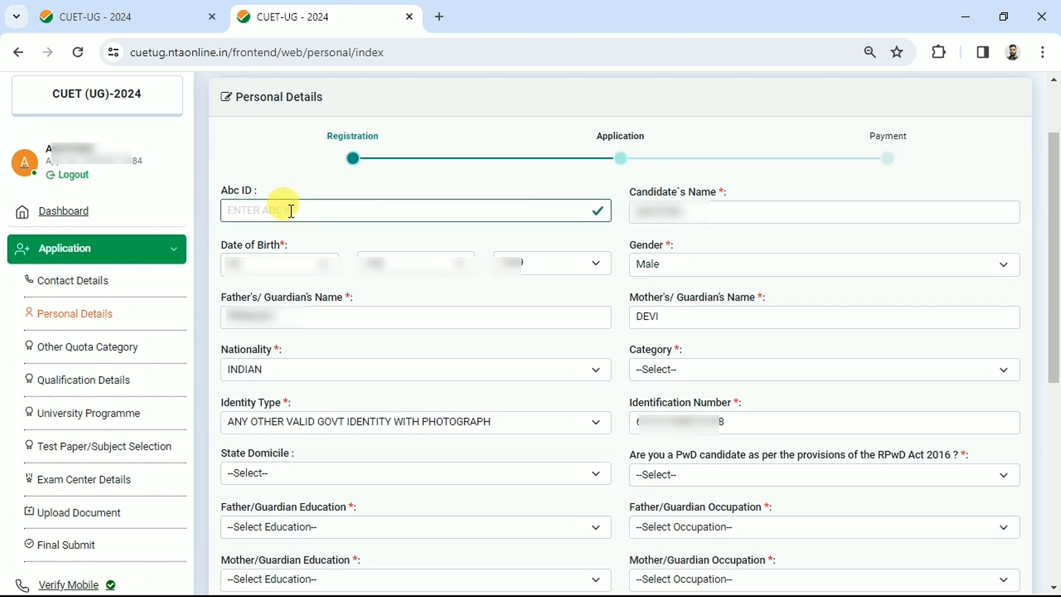
{"action": "left_click_drag", "start_coordinate": [636, 194], "coordinate": [701, 192]}
{"action": "left_click", "coordinate": [783, 180]}
{"action": "left_click", "coordinate": [655, 368]}
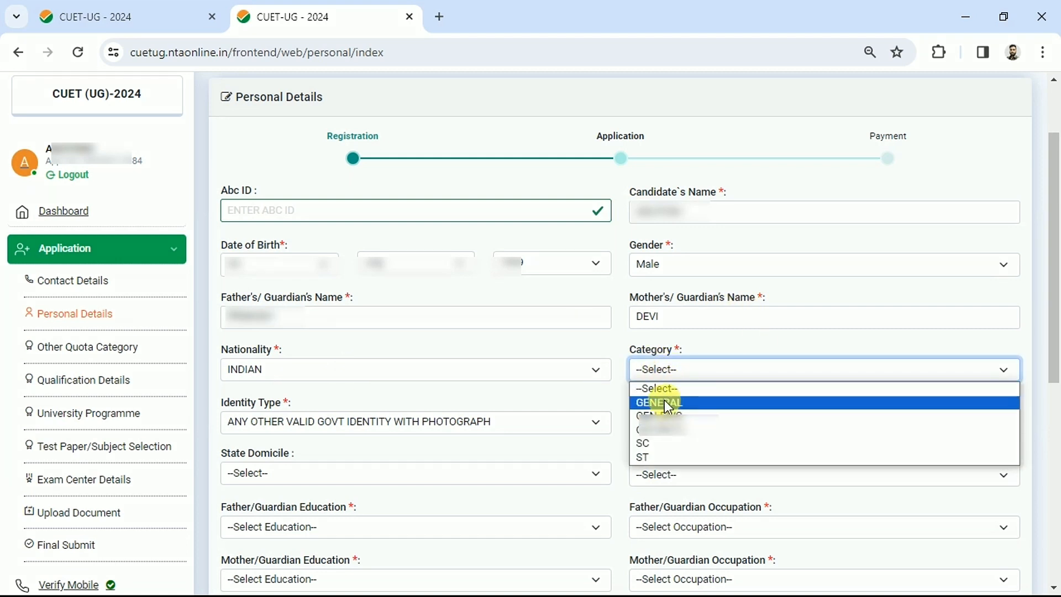
{"action": "left_click", "coordinate": [662, 444]}
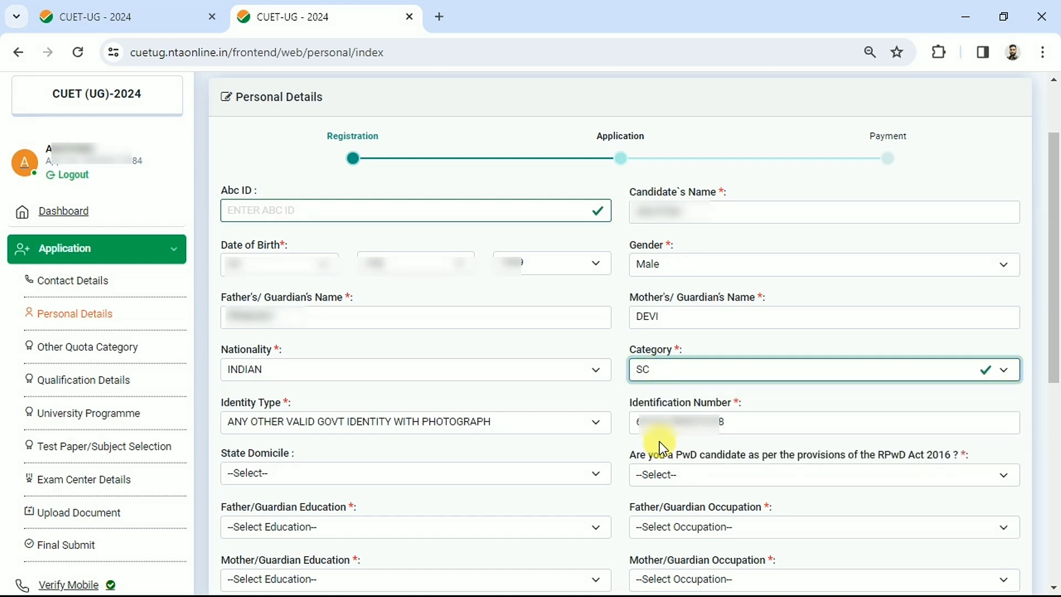
Step: Set State Domicile to UTTAR PRADESH and answer No to the PwD candidate question
{"action": "left_click_drag", "start_coordinate": [248, 403], "coordinate": [294, 405]}
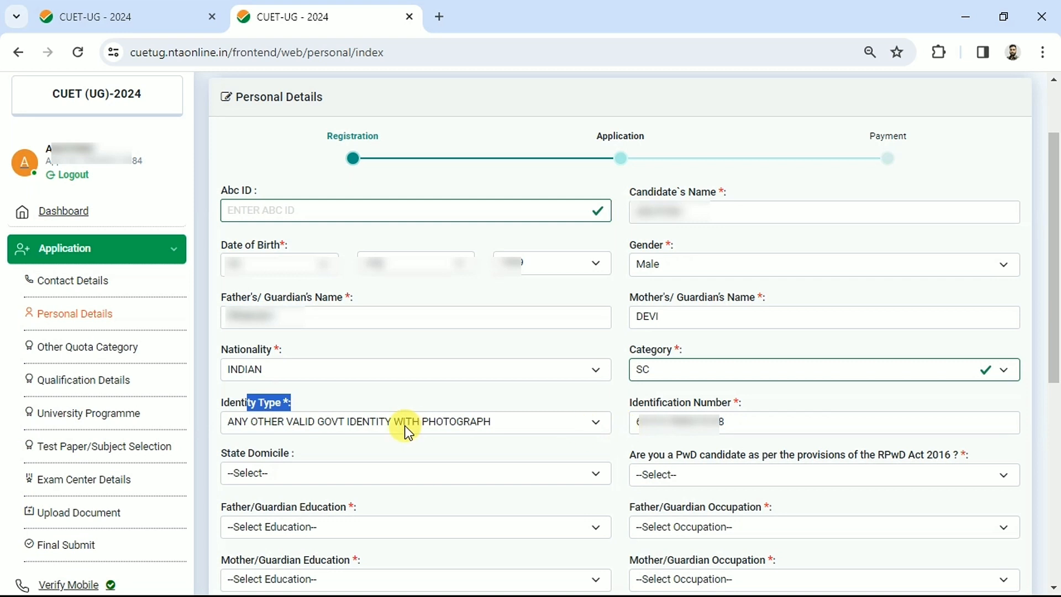
{"action": "left_click_drag", "start_coordinate": [640, 423], "coordinate": [737, 432]}
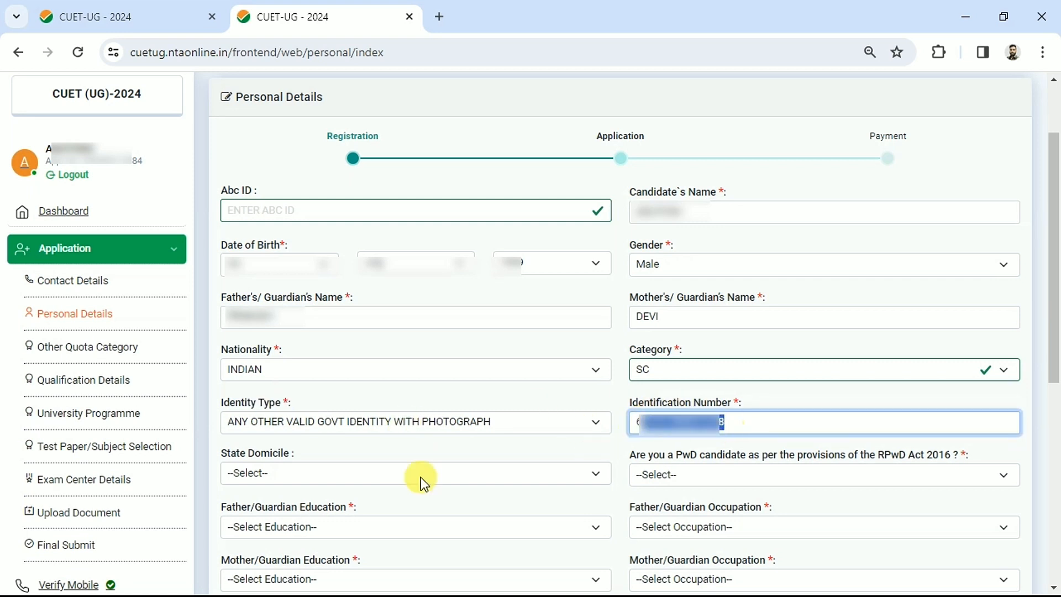
{"action": "left_click", "coordinate": [320, 477]}
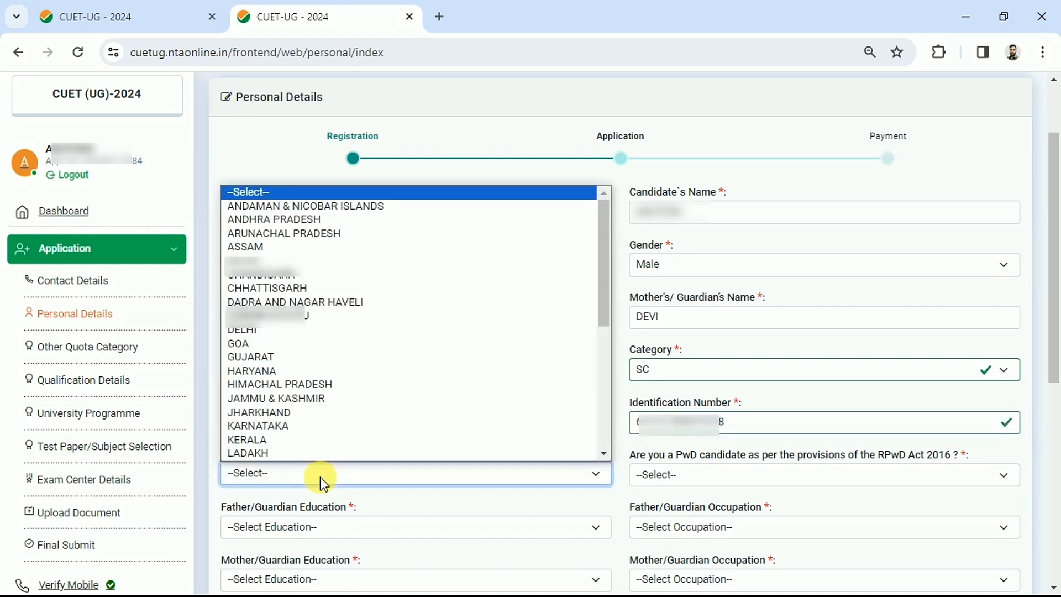
{"action": "scroll", "coordinate": [292, 254], "scroll_direction": "down", "scroll_amount": 1}
{"action": "key", "text": "u"}
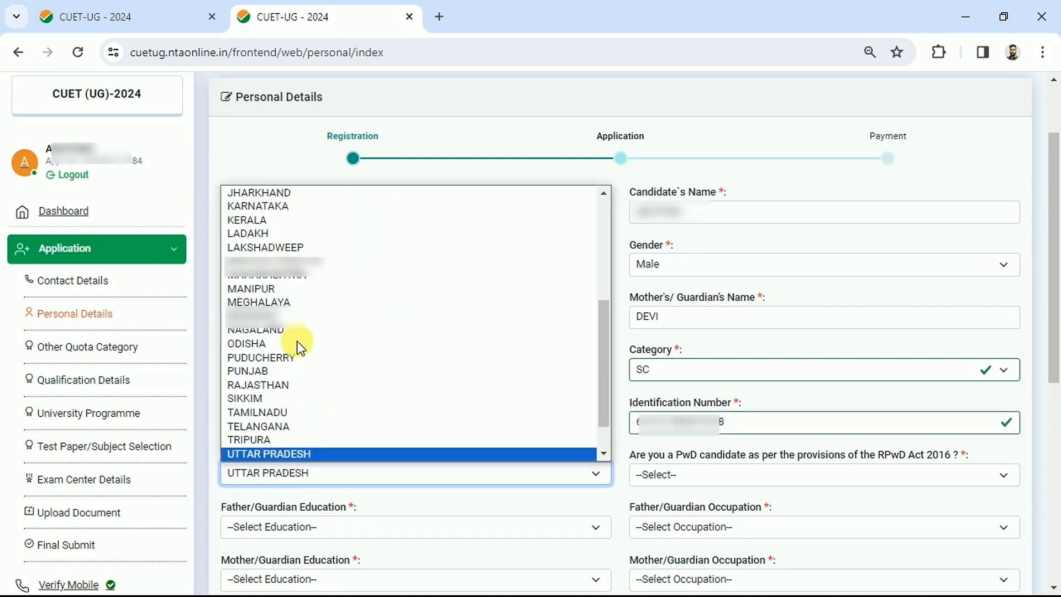
{"action": "key", "text": "Return"}
{"action": "left_click", "coordinate": [644, 496]}
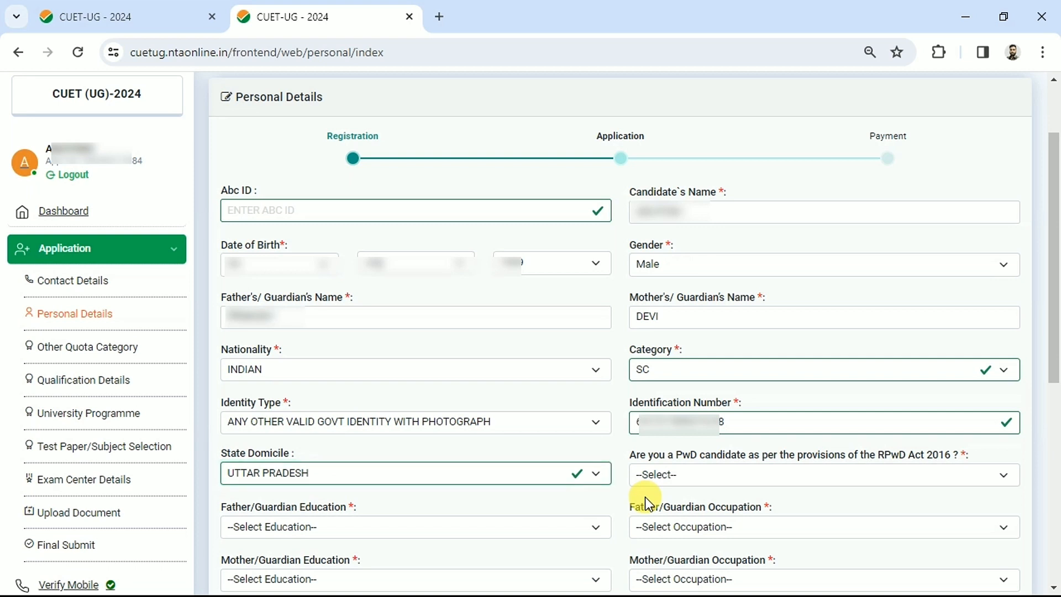
{"action": "left_click", "coordinate": [680, 473]}
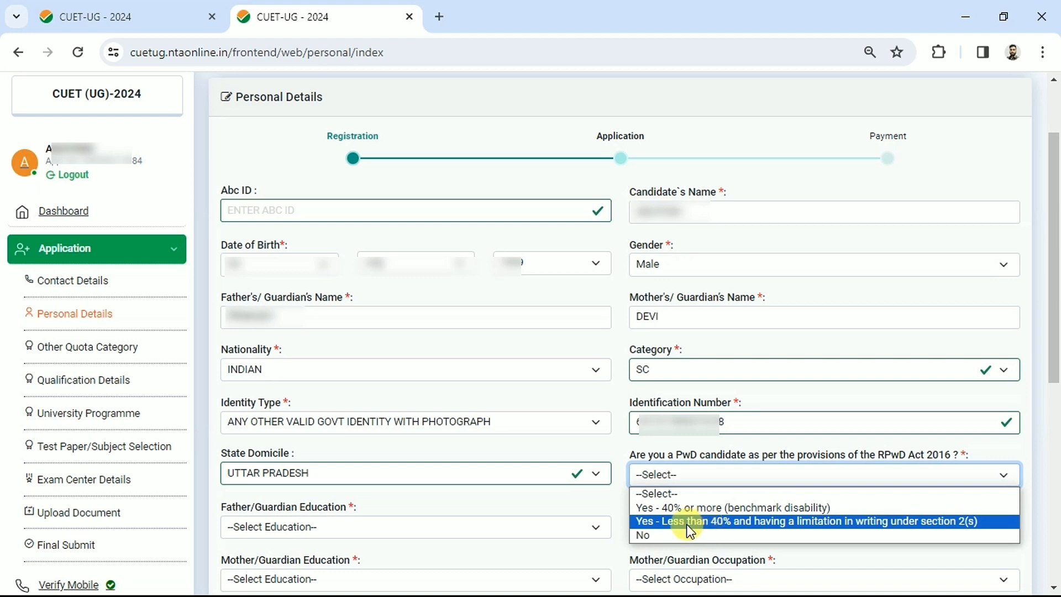
{"action": "left_click", "coordinate": [657, 535]}
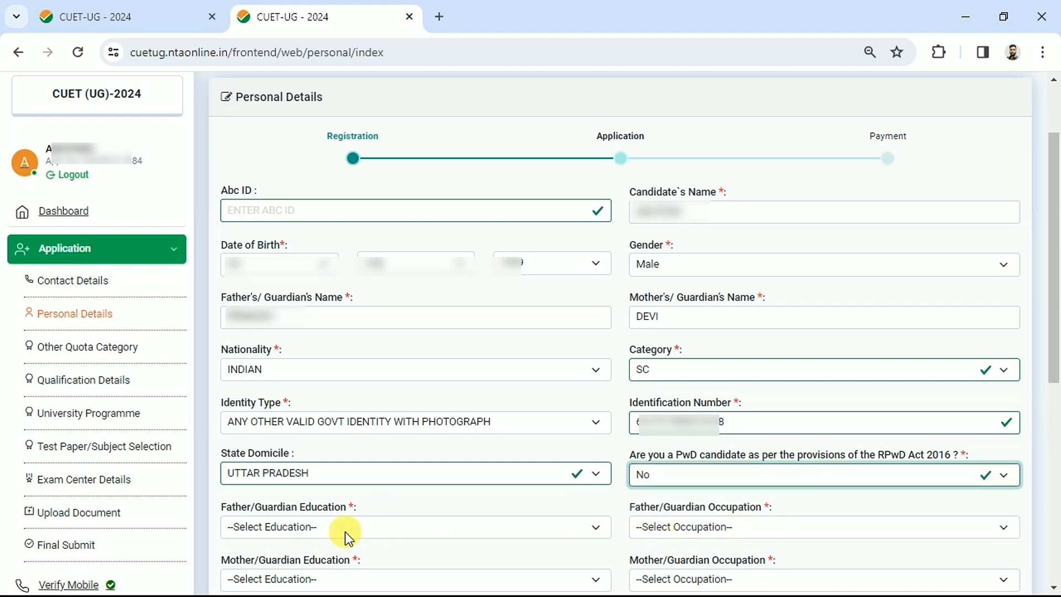
{"action": "left_click", "coordinate": [303, 535]}
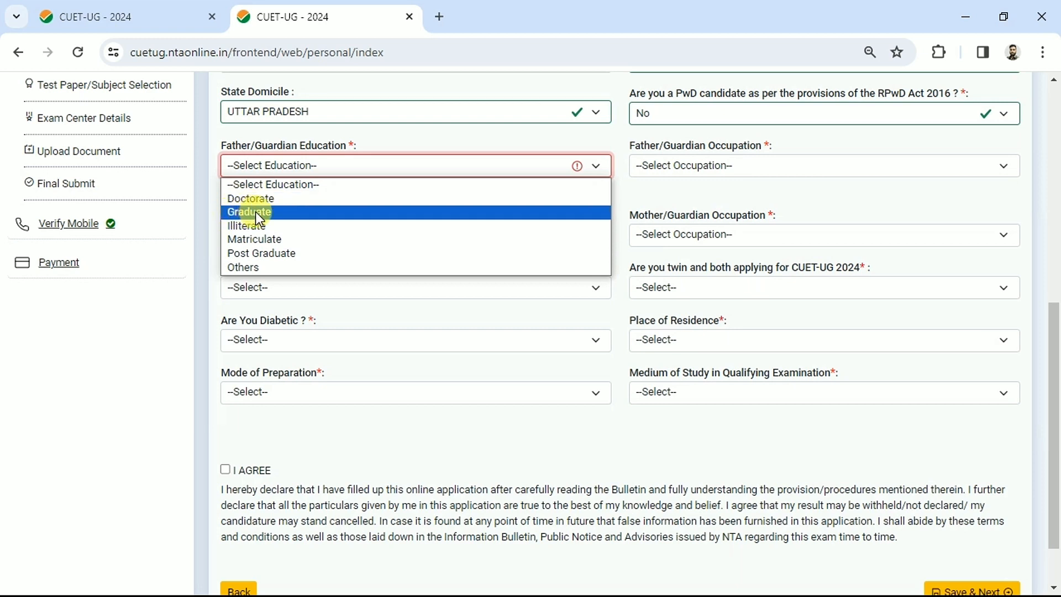
Step: Set parents' details: father Matriculate and Pharmacy, mother Illiterate and Others
{"action": "left_click", "coordinate": [264, 239]}
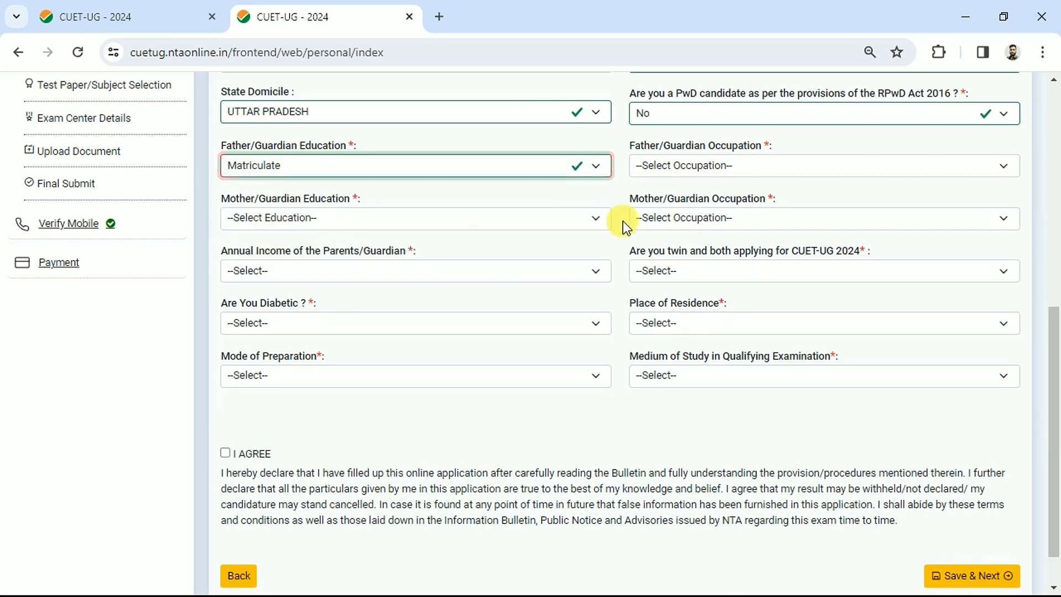
{"action": "left_click", "coordinate": [687, 165]}
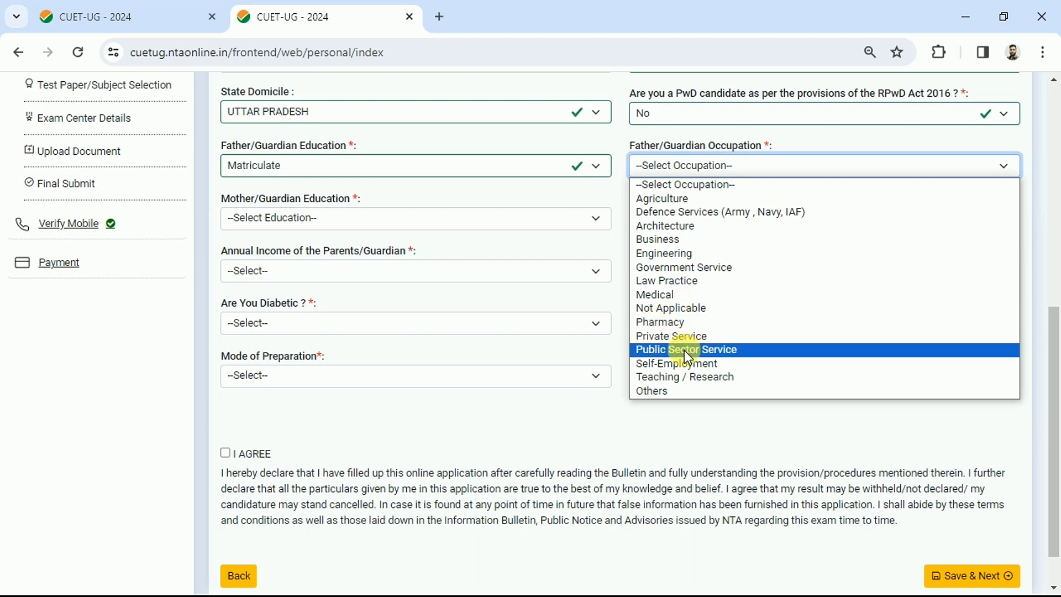
{"action": "left_click", "coordinate": [670, 324]}
{"action": "left_click_drag", "start_coordinate": [237, 200], "coordinate": [320, 198]}
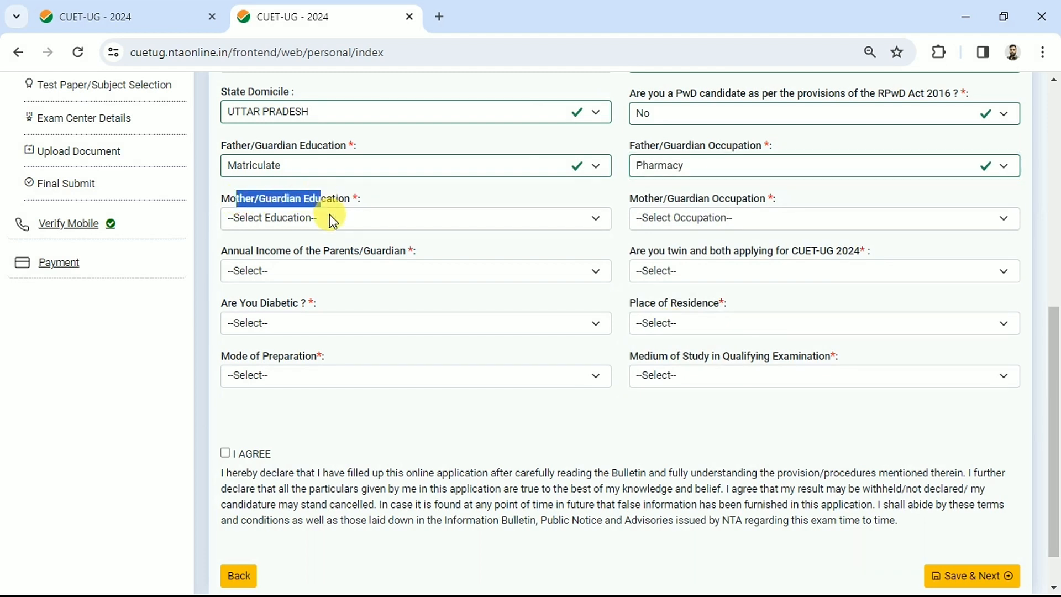
{"action": "left_click", "coordinate": [331, 216]}
{"action": "left_click", "coordinate": [281, 277]}
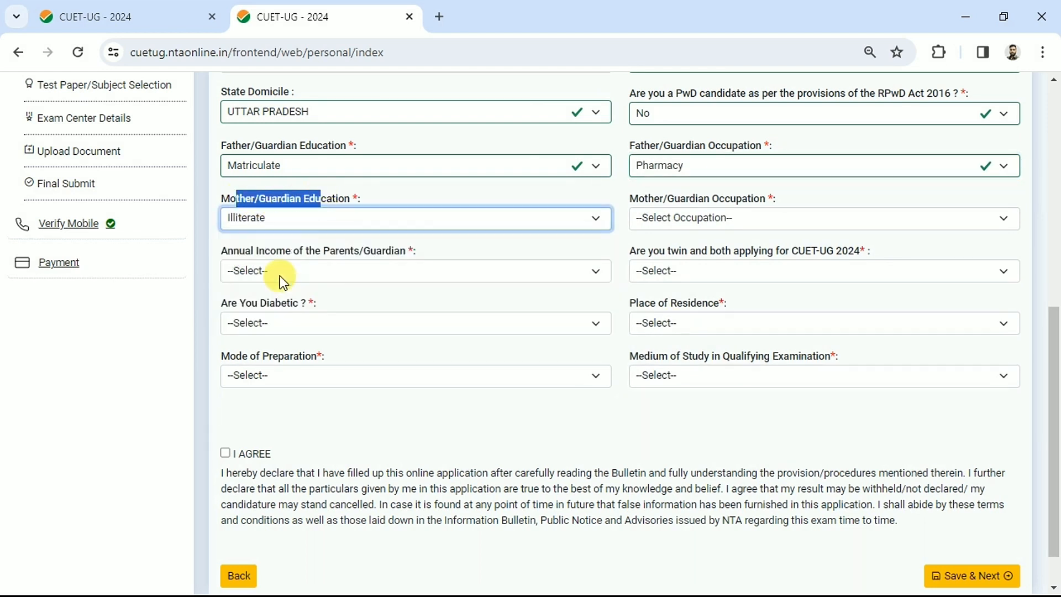
{"action": "left_click", "coordinate": [708, 223]}
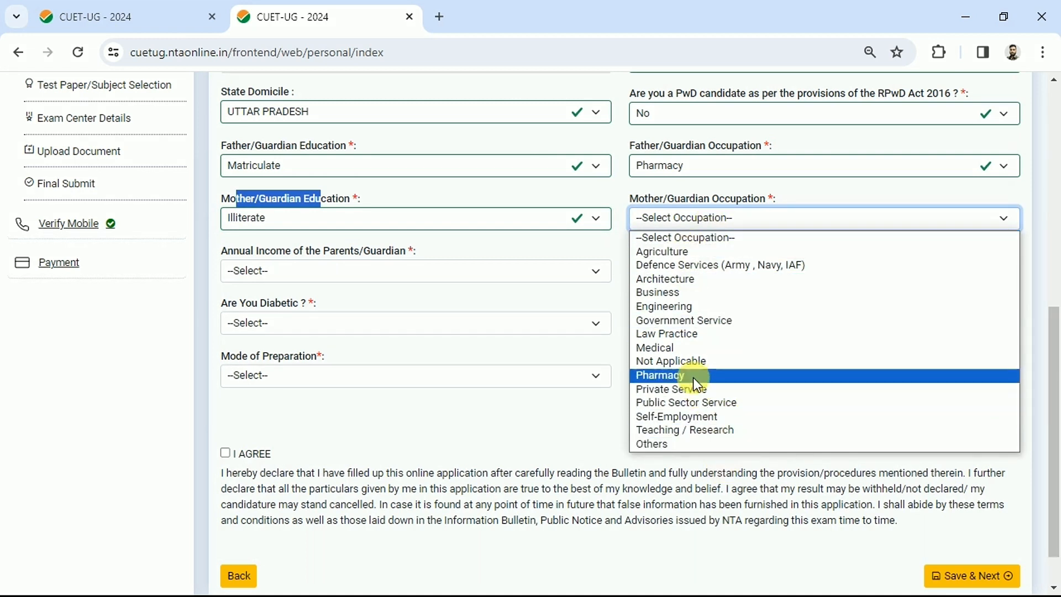
{"action": "left_click", "coordinate": [680, 445]}
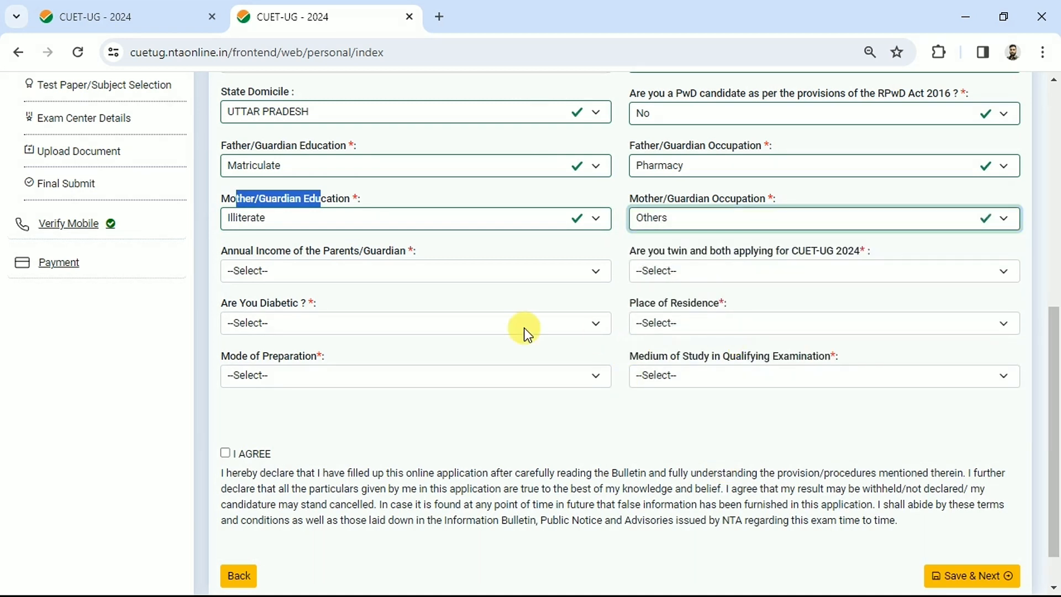
Step: Set annual income to Up to 100000 and answer No to the twin-applicant question
{"action": "left_click_drag", "start_coordinate": [239, 251], "coordinate": [360, 254]}
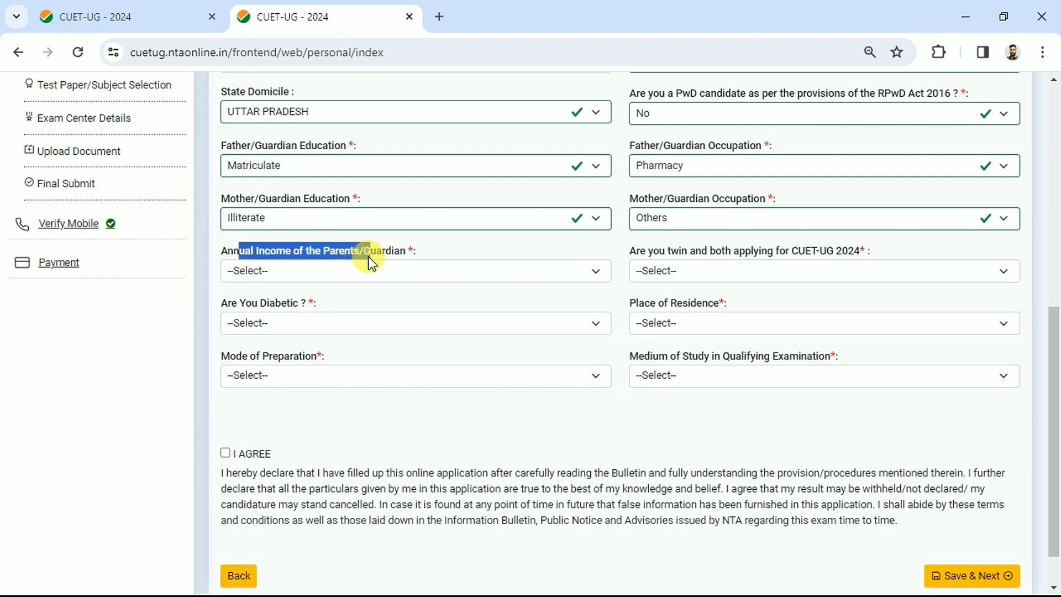
{"action": "left_click", "coordinate": [282, 270]}
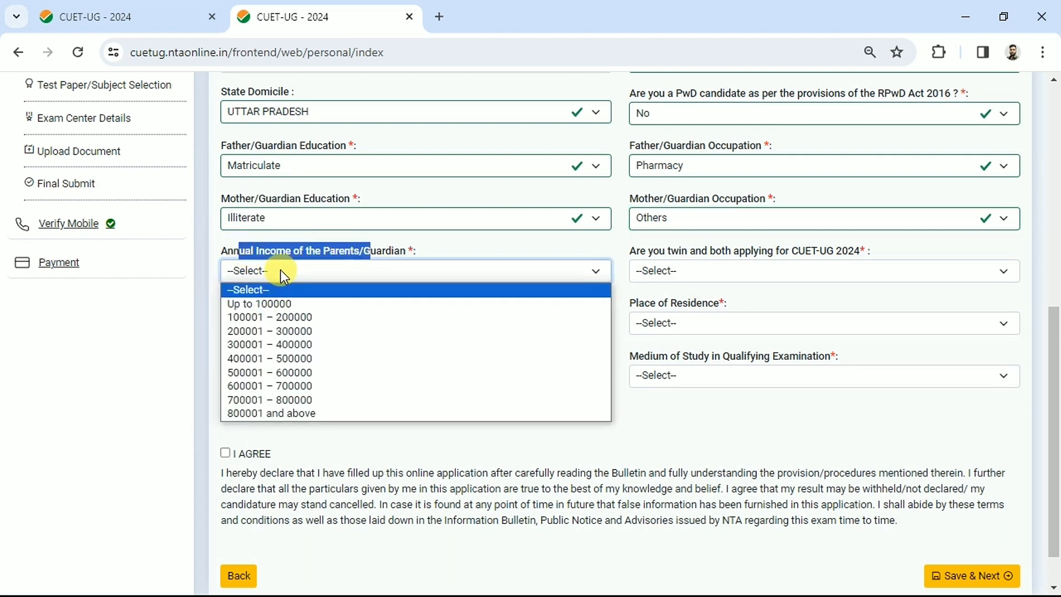
{"action": "left_click", "coordinate": [271, 307]}
{"action": "left_click", "coordinate": [330, 308]}
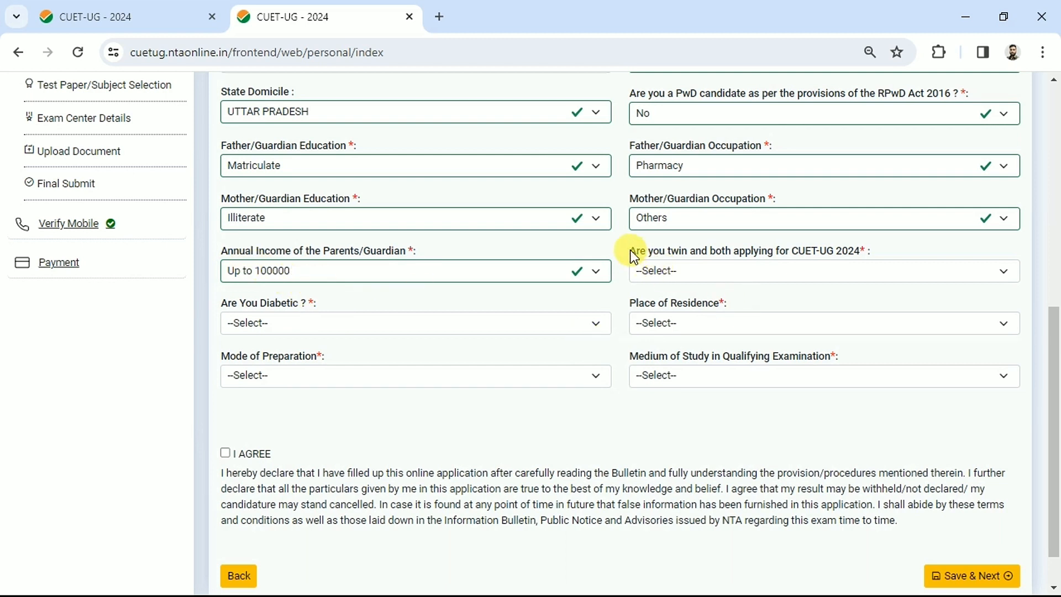
{"action": "left_click_drag", "start_coordinate": [634, 256], "coordinate": [769, 258]}
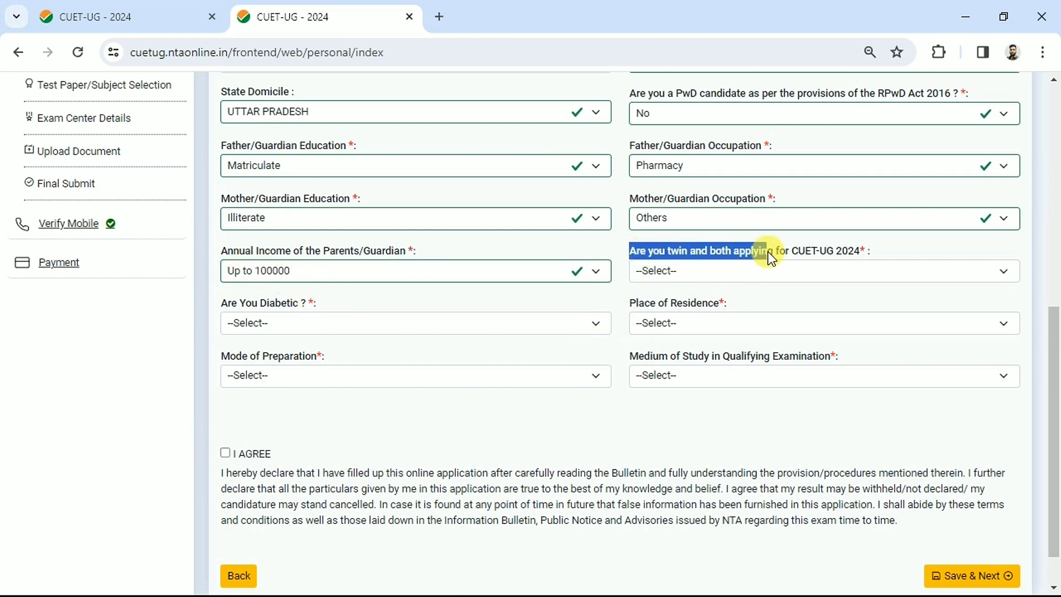
{"action": "left_click", "coordinate": [768, 251]}
{"action": "left_click", "coordinate": [679, 286]}
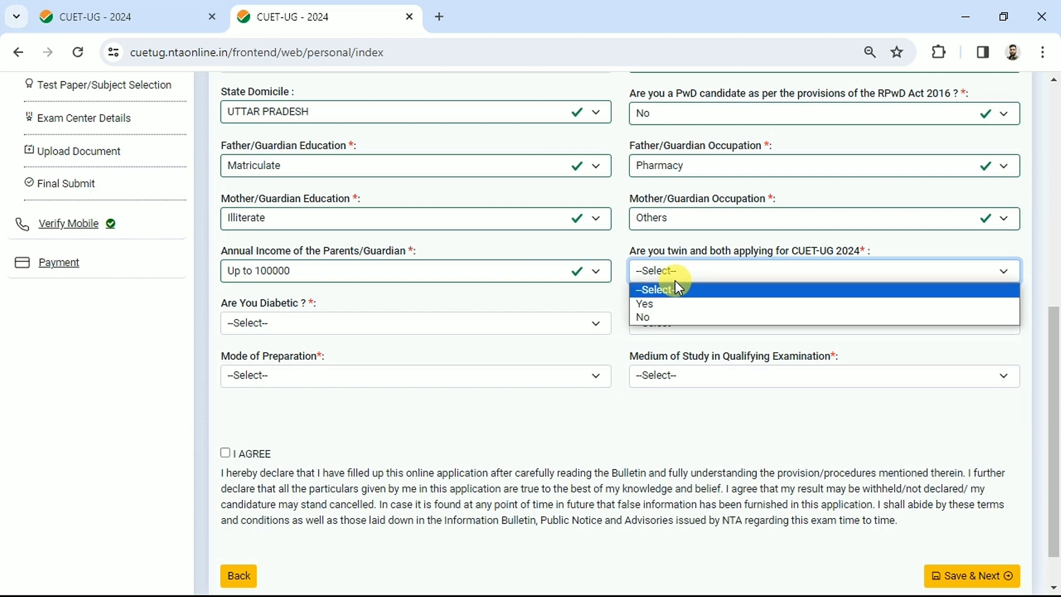
{"action": "left_click", "coordinate": [662, 317]}
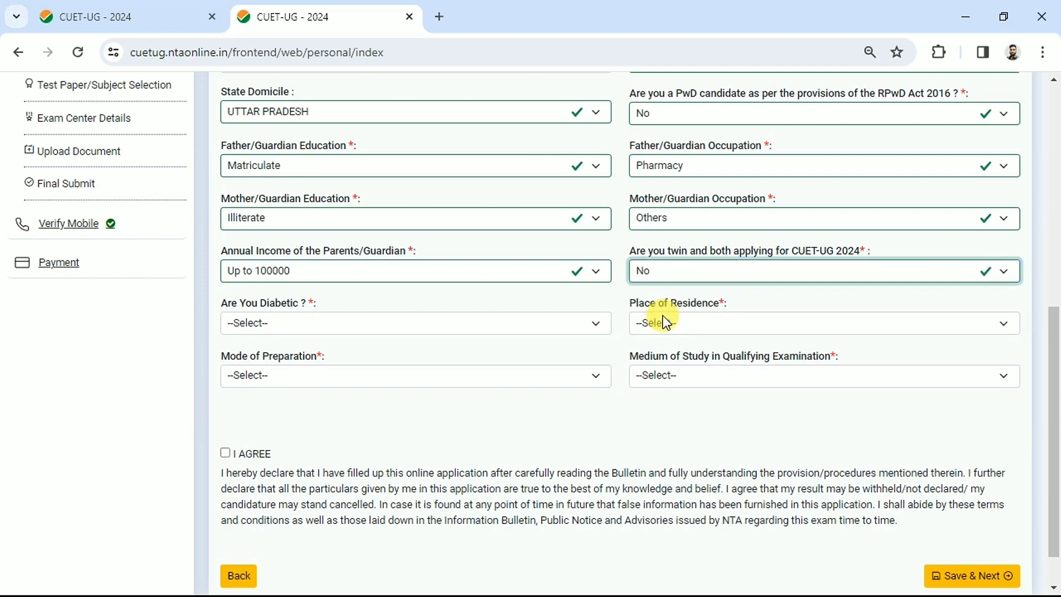
Step: Answer No to diabetic, set Place of Residence RURAL and Mode of Preparation Self-Study
{"action": "left_click_drag", "start_coordinate": [221, 307], "coordinate": [317, 305]}
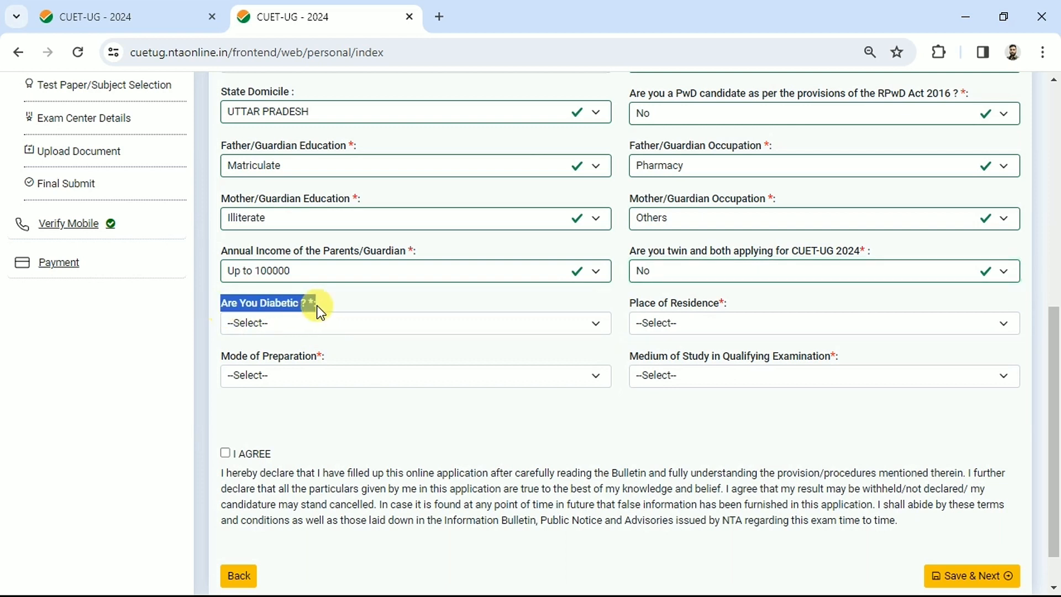
{"action": "left_click", "coordinate": [273, 324]}
{"action": "left_click", "coordinate": [248, 369]}
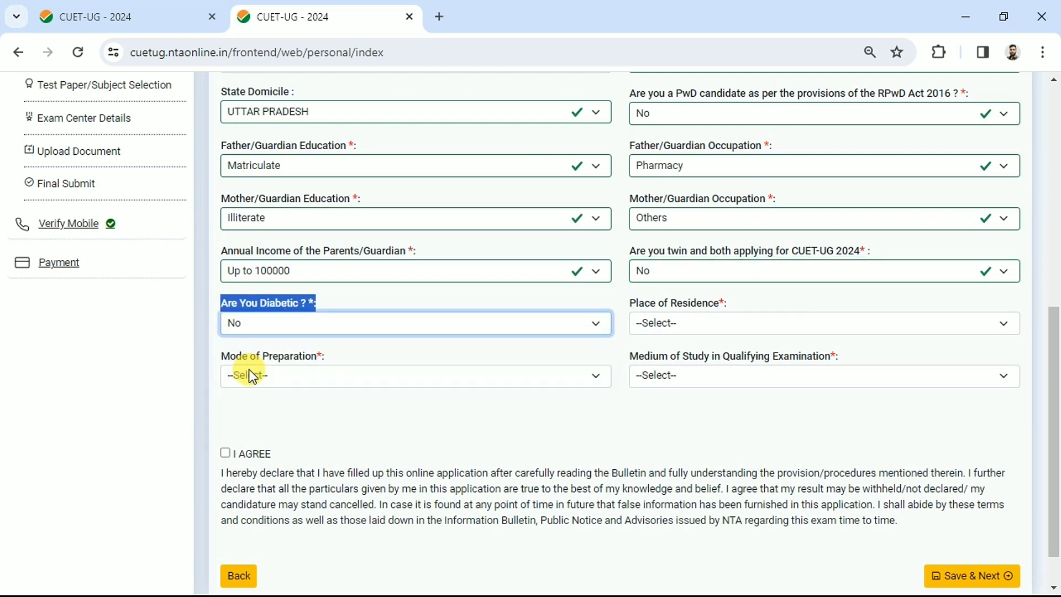
{"action": "left_click_drag", "start_coordinate": [644, 304], "coordinate": [728, 303]}
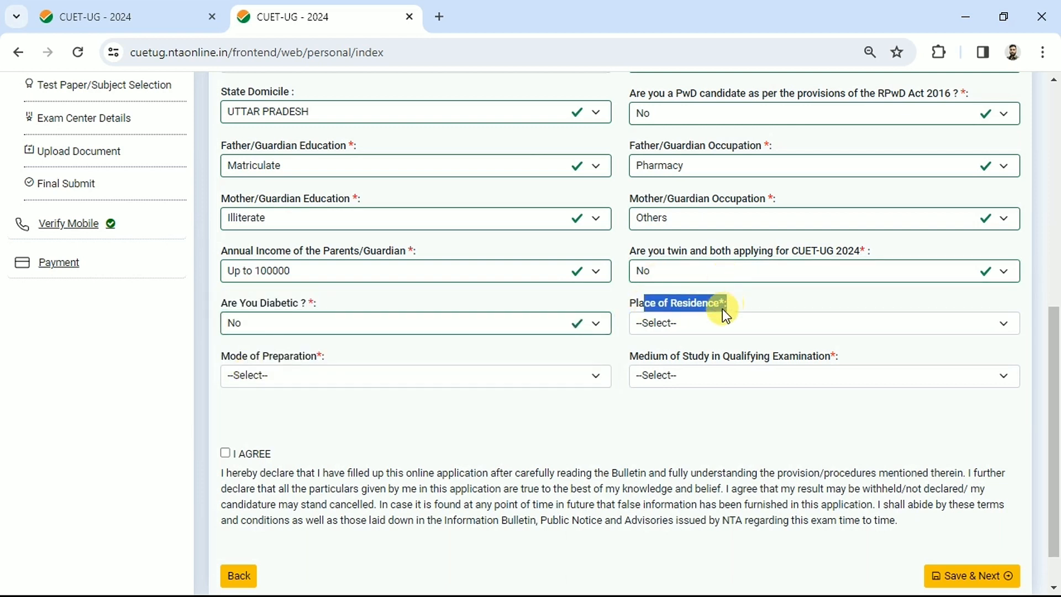
{"action": "left_click", "coordinate": [689, 322]}
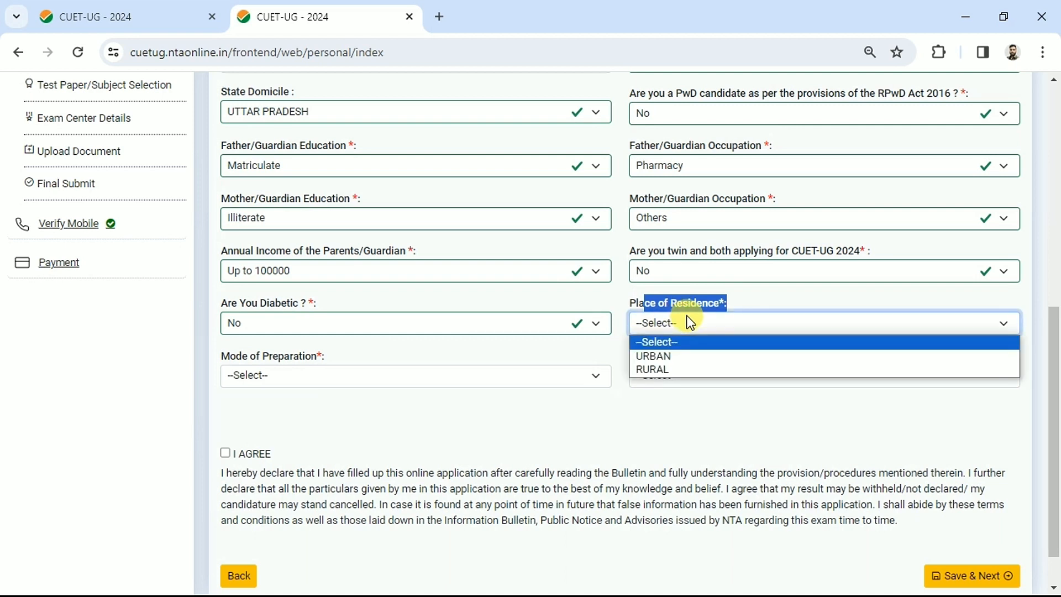
{"action": "left_click", "coordinate": [658, 370]}
{"action": "left_click_drag", "start_coordinate": [231, 359], "coordinate": [316, 366]}
{"action": "left_click", "coordinate": [278, 394]}
{"action": "left_click", "coordinate": [310, 383]}
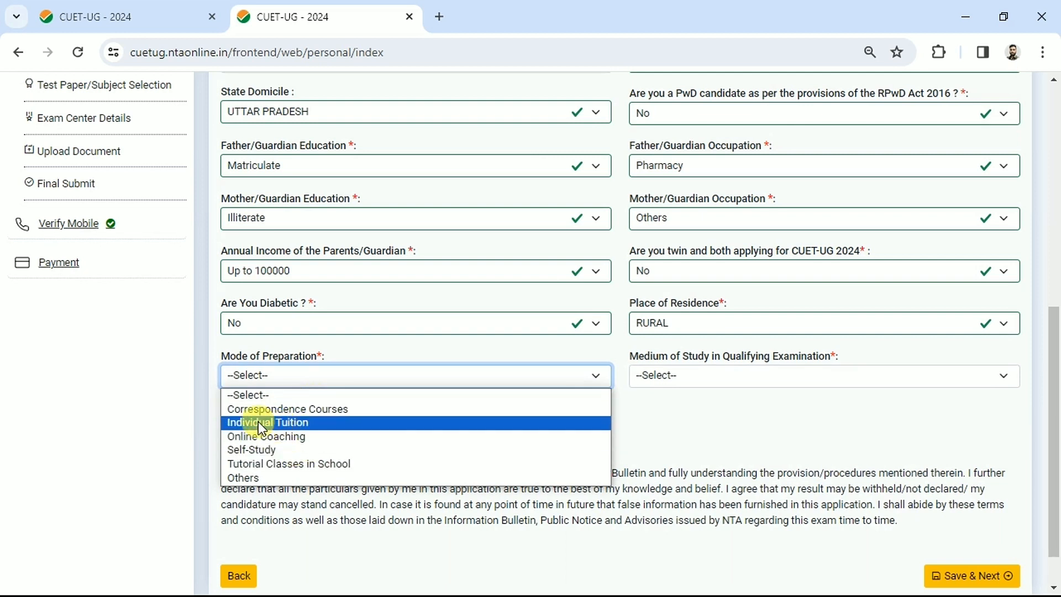
{"action": "left_click", "coordinate": [253, 451]}
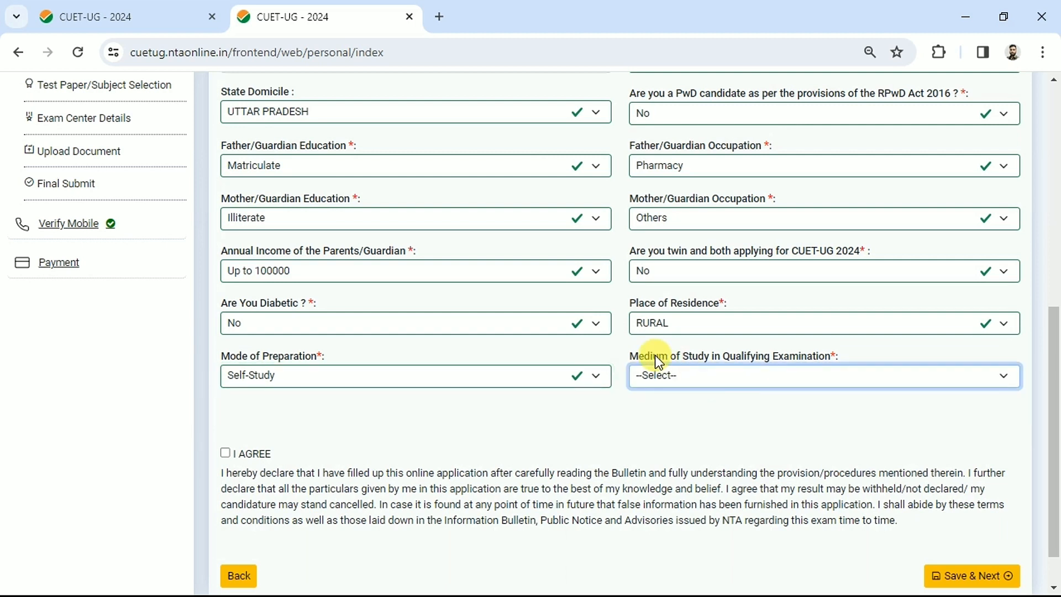
Step: Set Medium of Study to Hindi, agree to the declaration and save personal details
{"action": "left_click_drag", "start_coordinate": [649, 356], "coordinate": [768, 359]}
{"action": "left_click", "coordinate": [768, 359]}
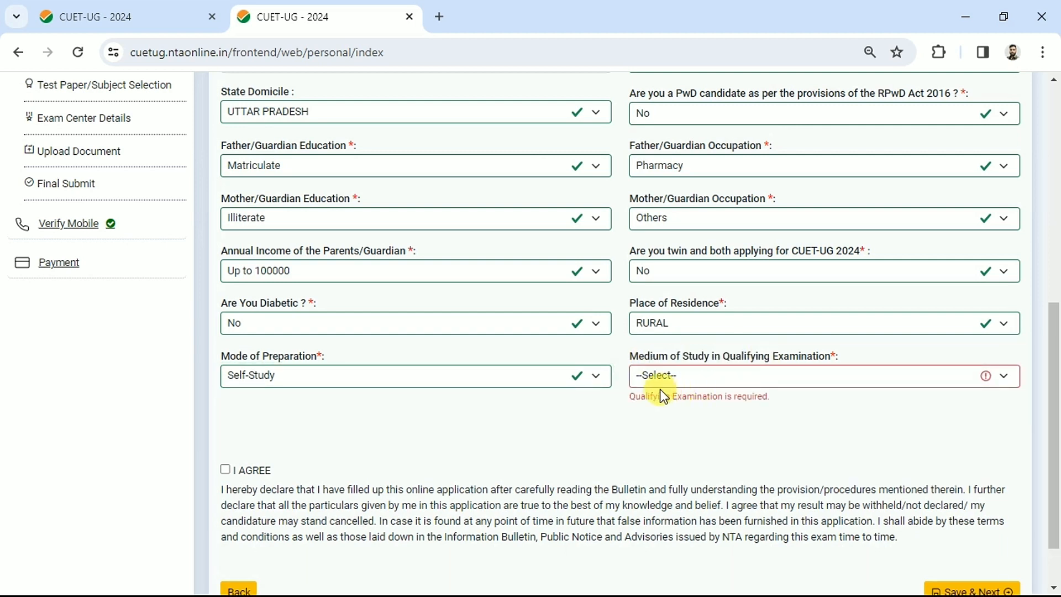
{"action": "left_click", "coordinate": [654, 376]}
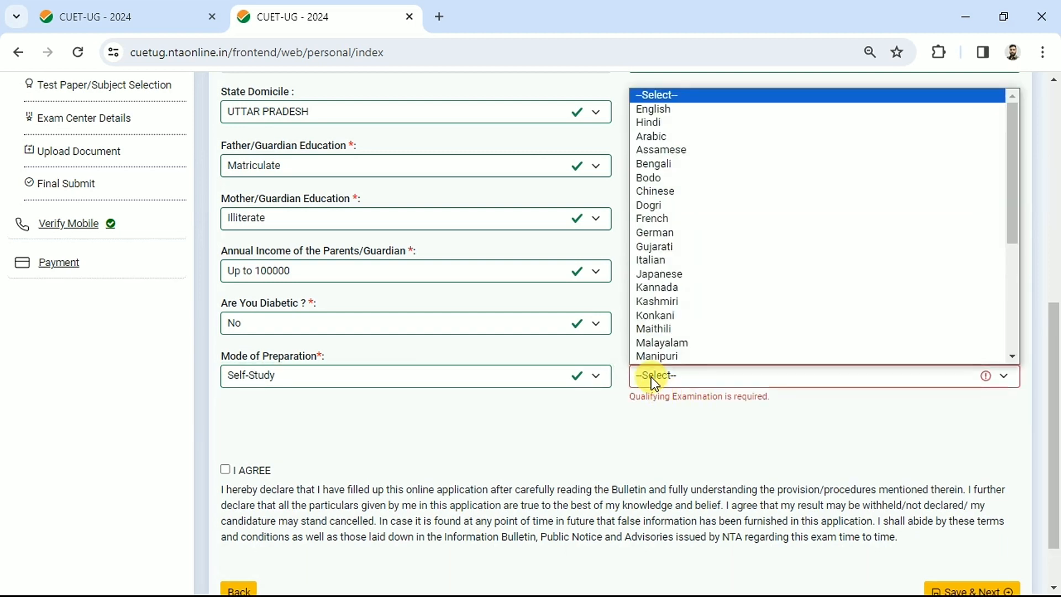
{"action": "left_click", "coordinate": [676, 124]}
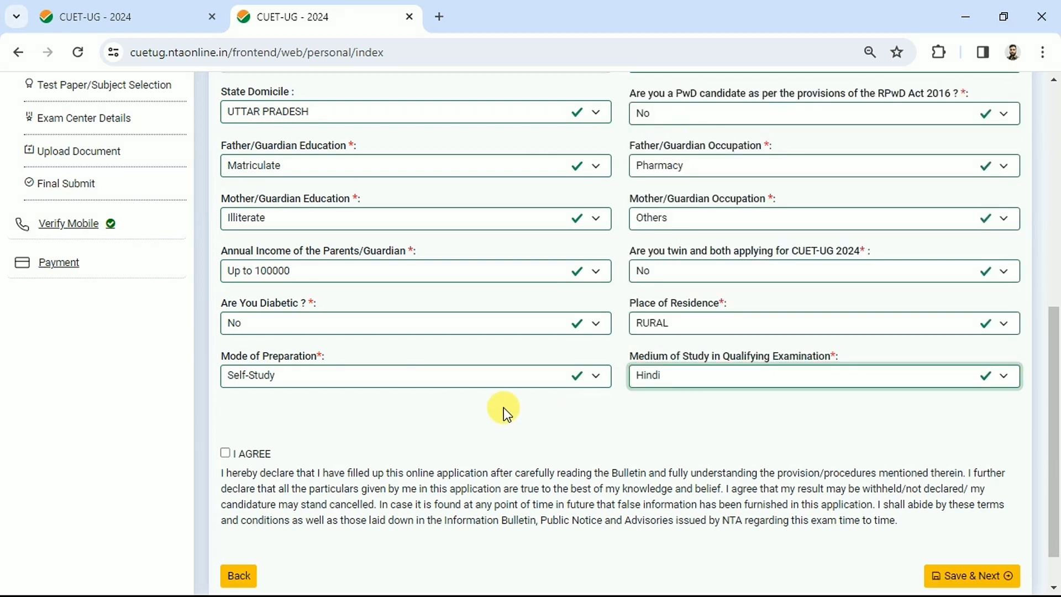
{"action": "left_click", "coordinate": [226, 452]}
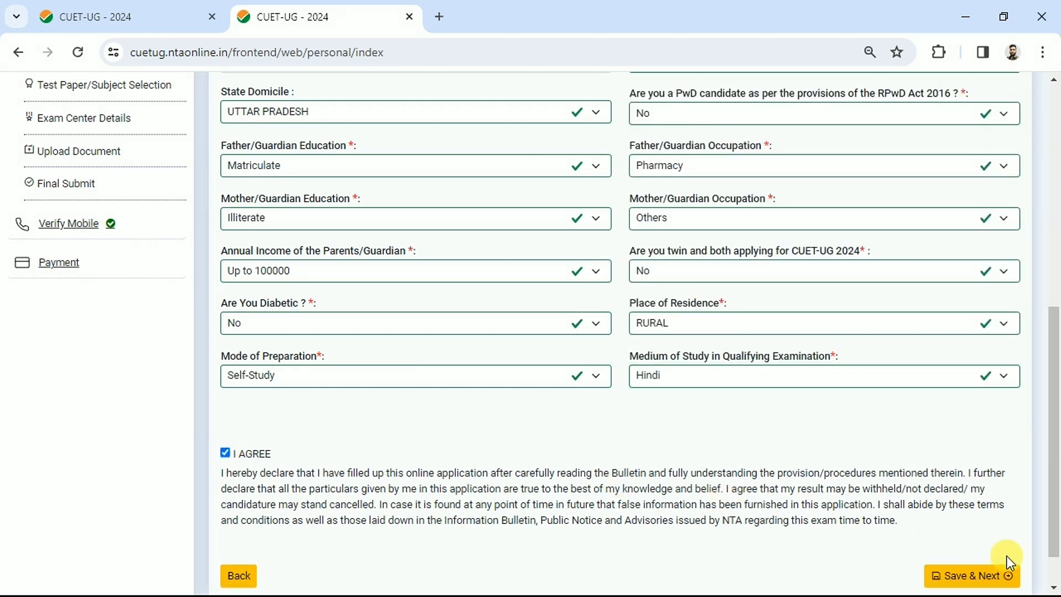
{"action": "left_click", "coordinate": [979, 577]}
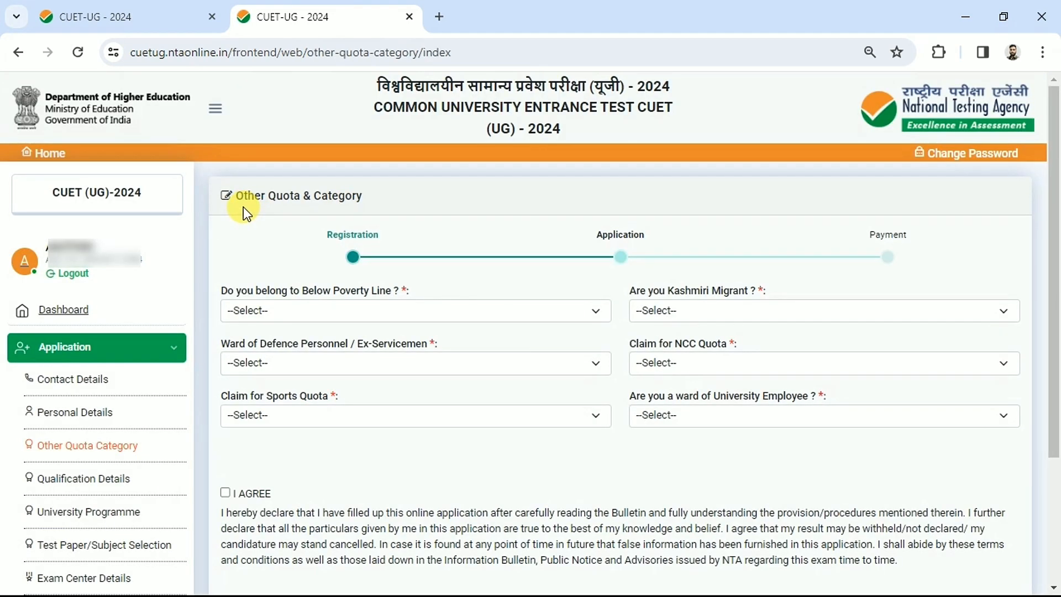
Step: Answer No for Below Poverty Line and Kashmiri Migrant
{"action": "left_click_drag", "start_coordinate": [233, 199], "coordinate": [310, 208]}
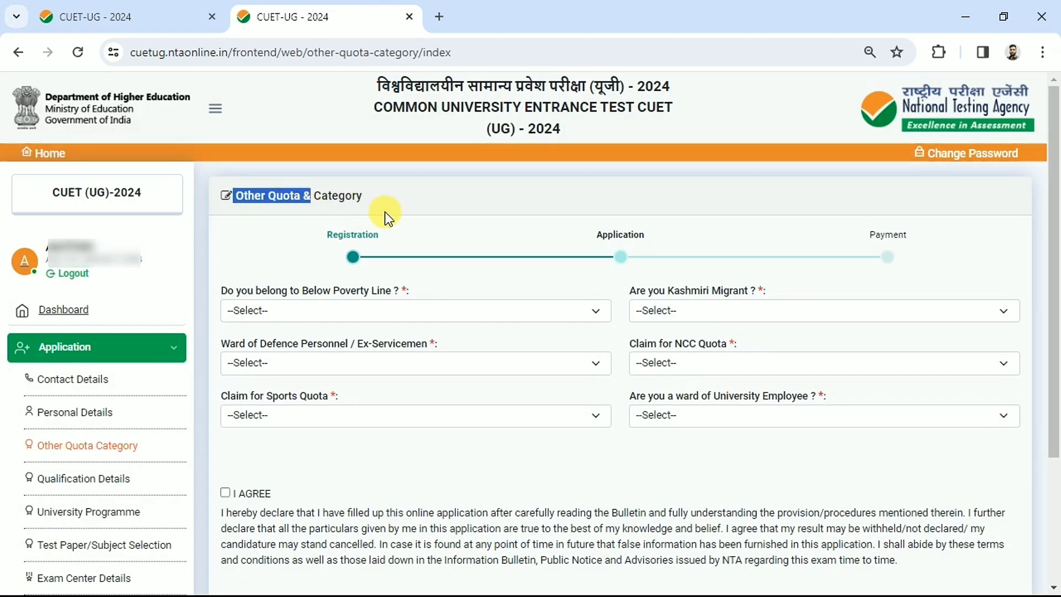
{"action": "left_click_drag", "start_coordinate": [227, 292], "coordinate": [367, 302]}
{"action": "left_click", "coordinate": [321, 308]}
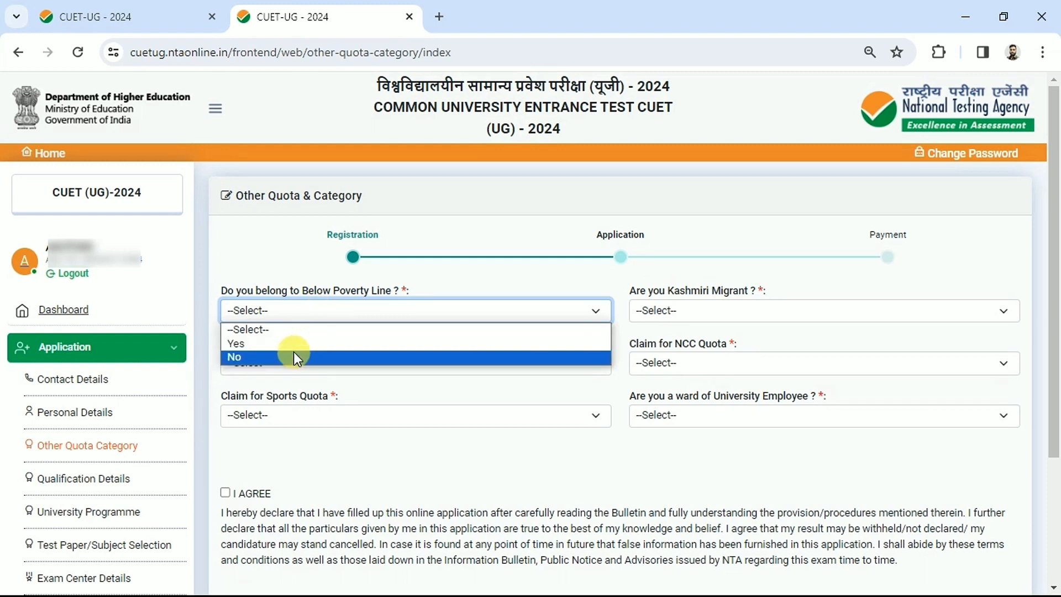
{"action": "left_click", "coordinate": [265, 357]}
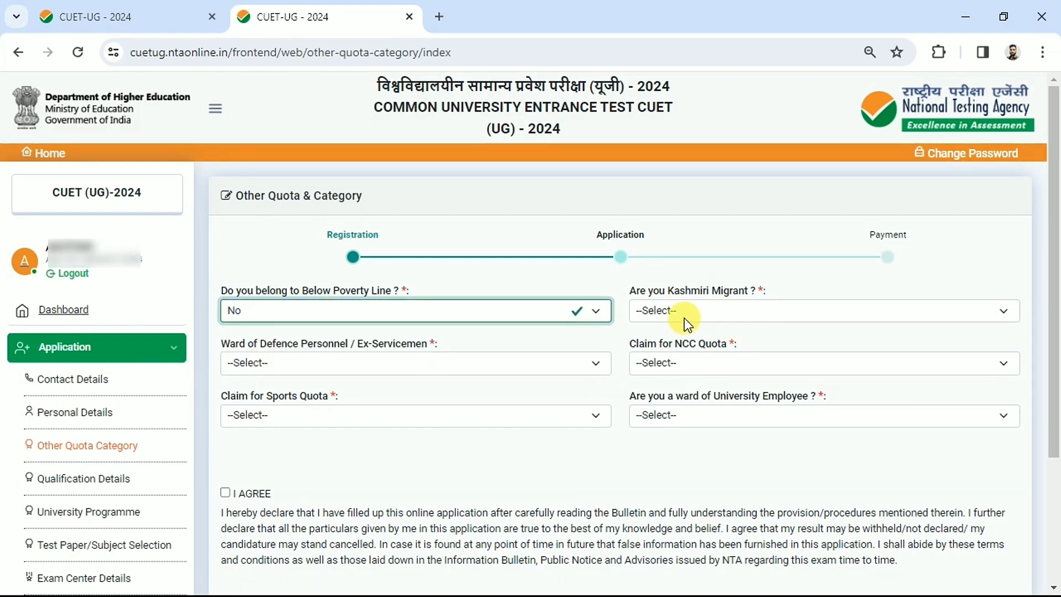
{"action": "left_click", "coordinate": [671, 312]}
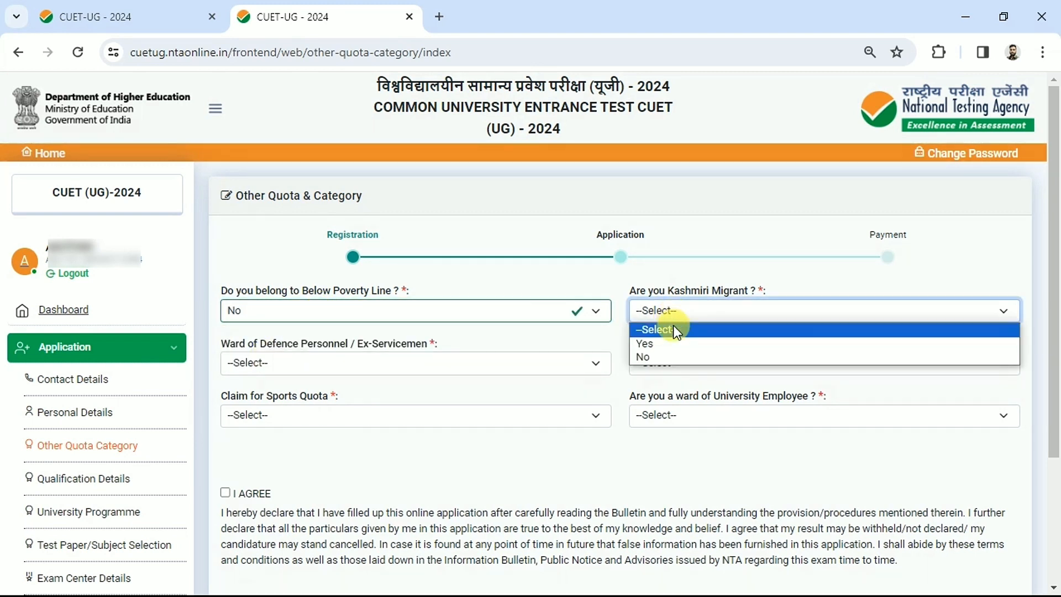
{"action": "left_click", "coordinate": [658, 356]}
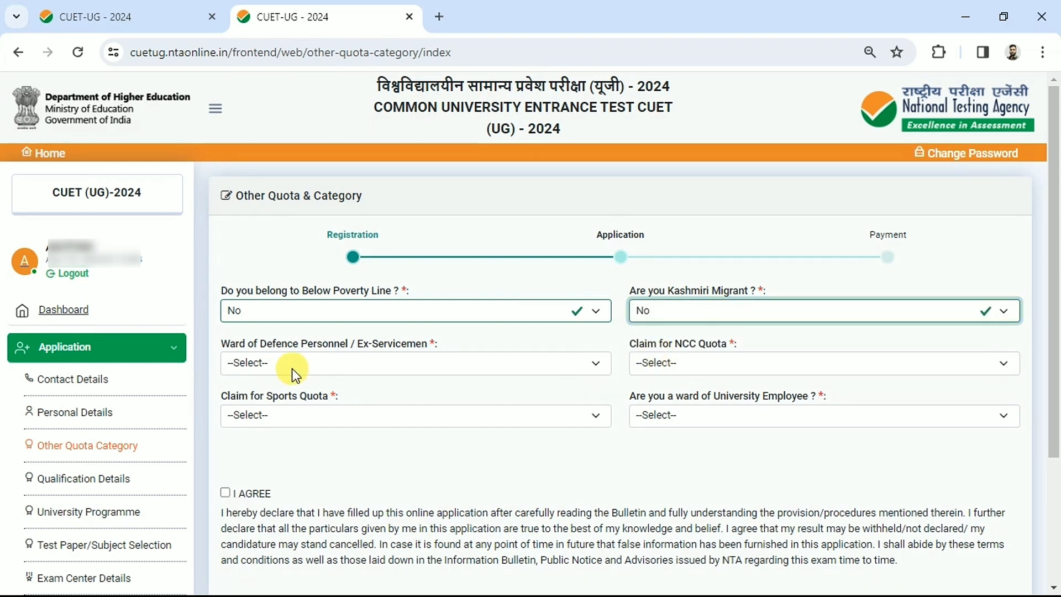
Step: Answer No for Ward of Defence Personnel and Claim for NCC Quota
{"action": "left_click_drag", "start_coordinate": [250, 347], "coordinate": [401, 350]}
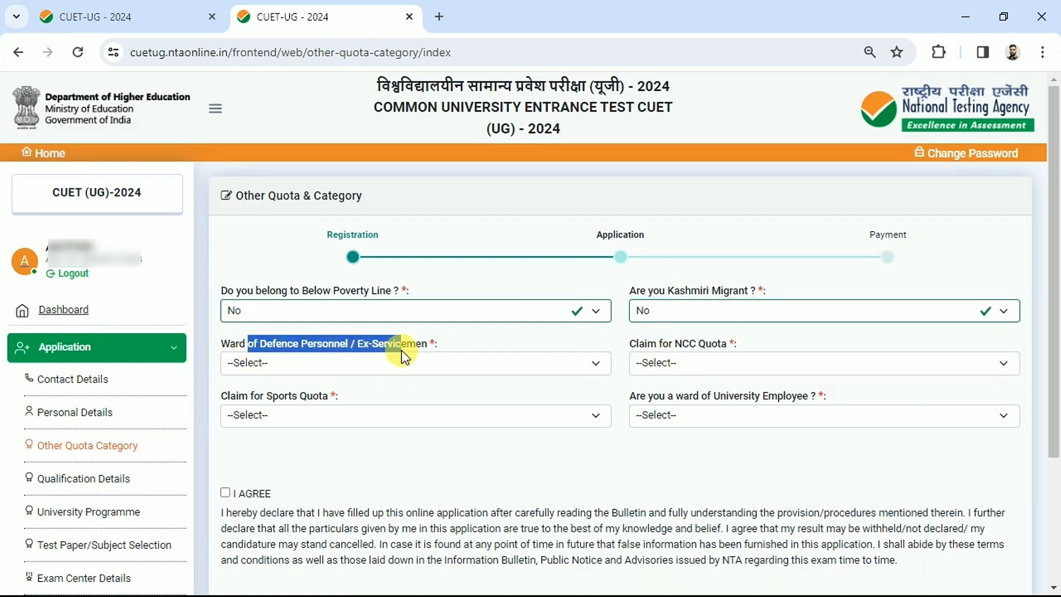
{"action": "left_click", "coordinate": [293, 359]}
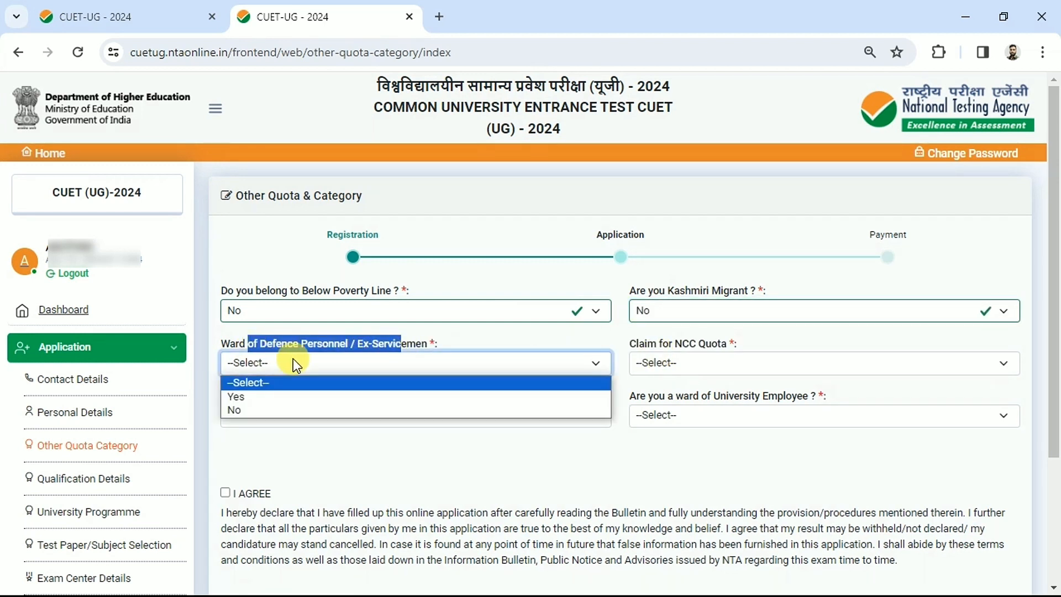
{"action": "left_click", "coordinate": [261, 409]}
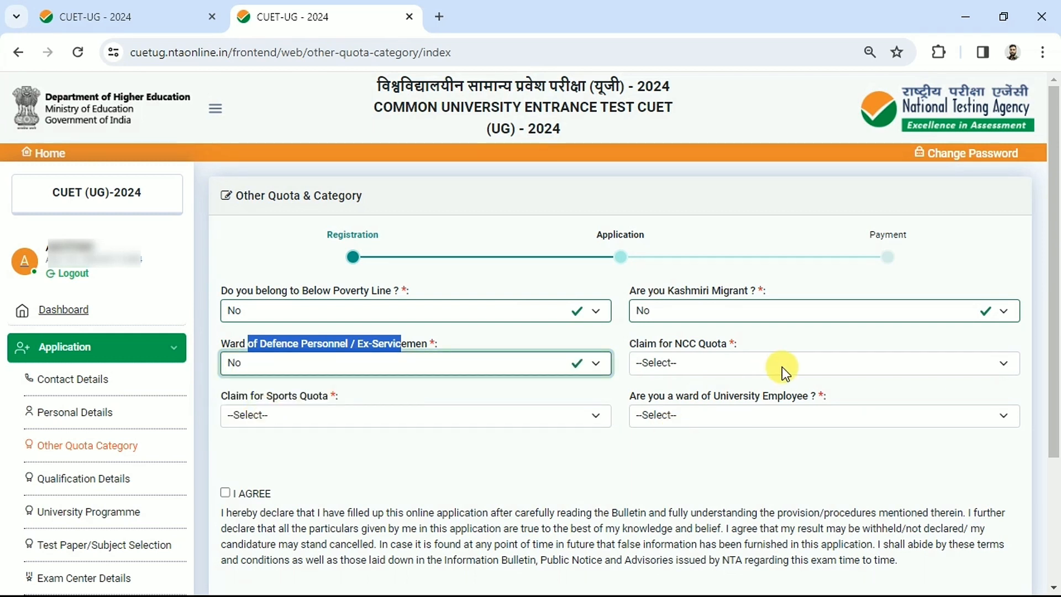
{"action": "left_click", "coordinate": [720, 364]}
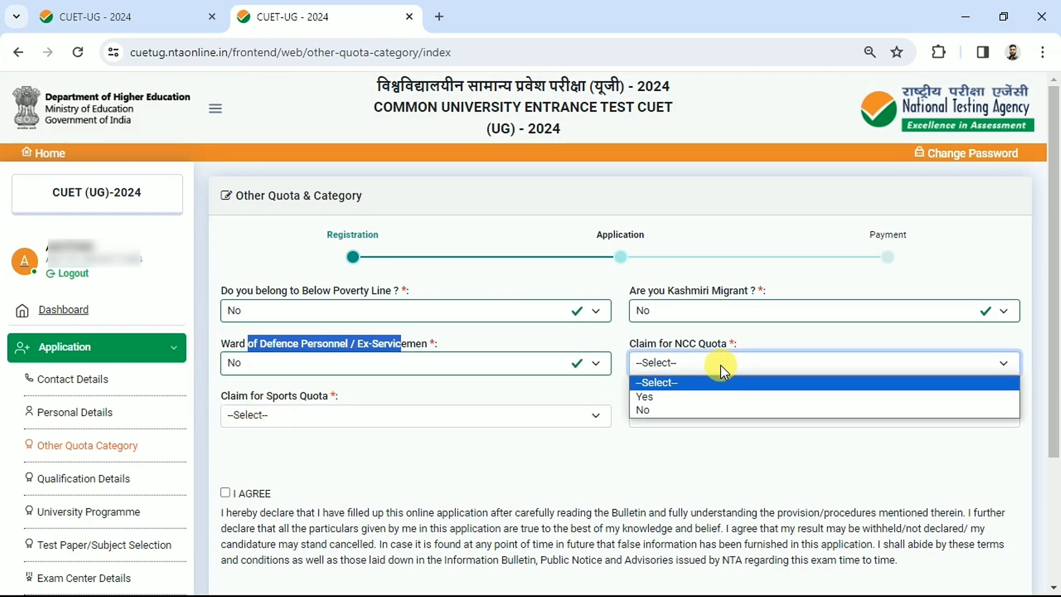
{"action": "left_click", "coordinate": [644, 412]}
{"action": "left_click", "coordinate": [310, 469]}
{"action": "left_click_drag", "start_coordinate": [243, 398], "coordinate": [335, 394]}
{"action": "left_click", "coordinate": [335, 395]}
Step: Answer No for Sports Quota and University Employee ward, then agree and save the page
{"action": "left_click", "coordinate": [341, 410]}
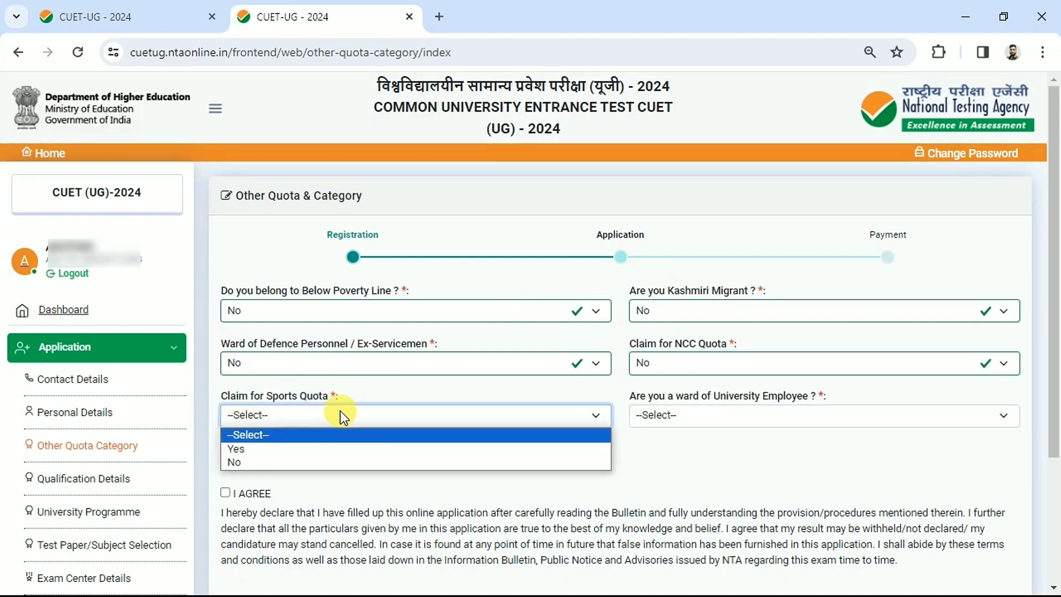
{"action": "left_click", "coordinate": [293, 461]}
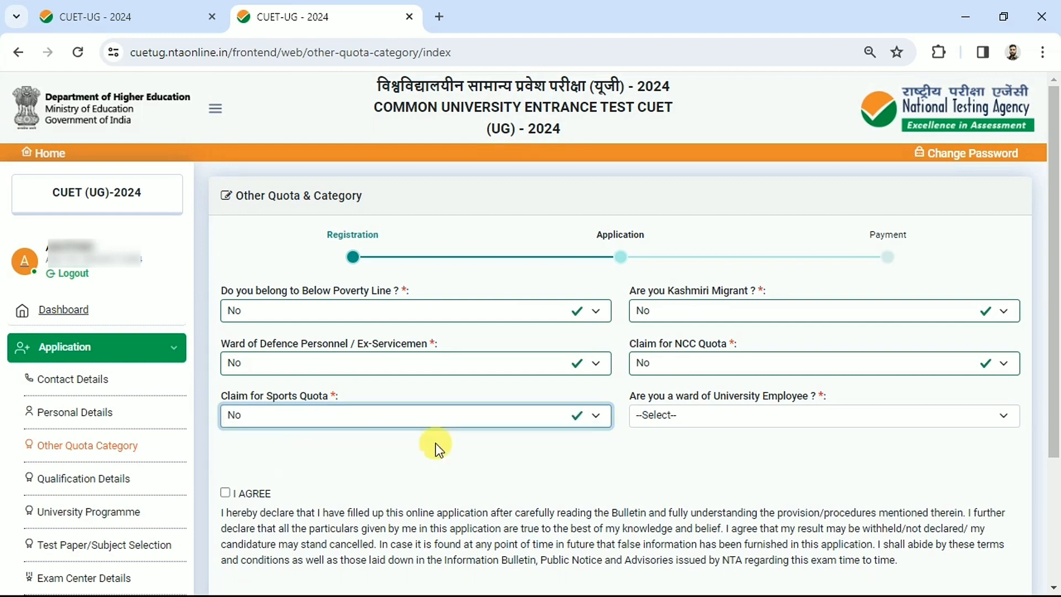
{"action": "left_click", "coordinate": [705, 421]}
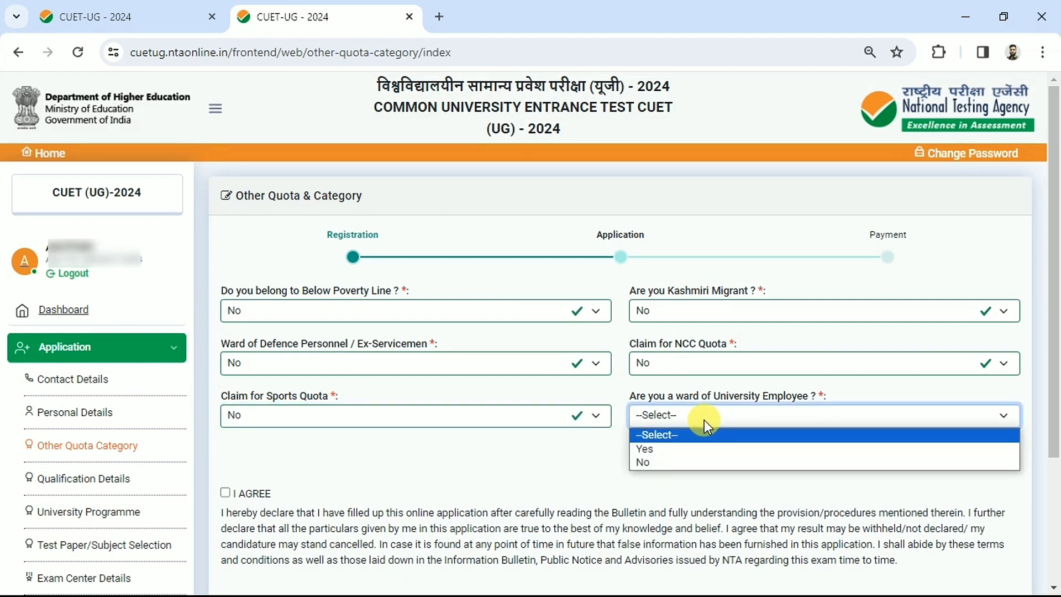
{"action": "left_click", "coordinate": [658, 460]}
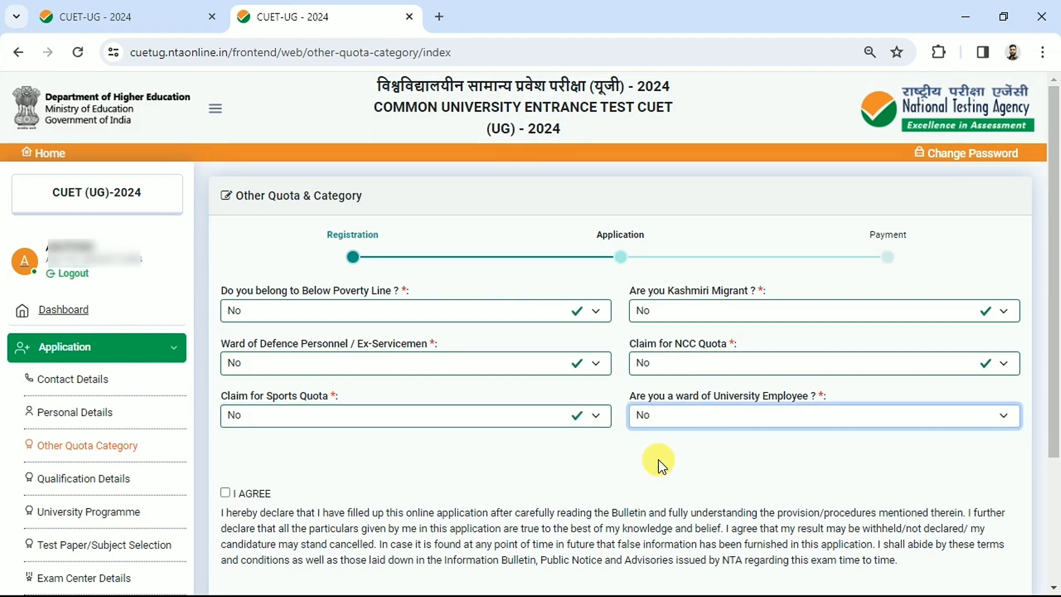
{"action": "scroll", "coordinate": [1051, 291], "scroll_direction": "down", "scroll_amount": 3}
{"action": "left_click", "coordinate": [226, 319]}
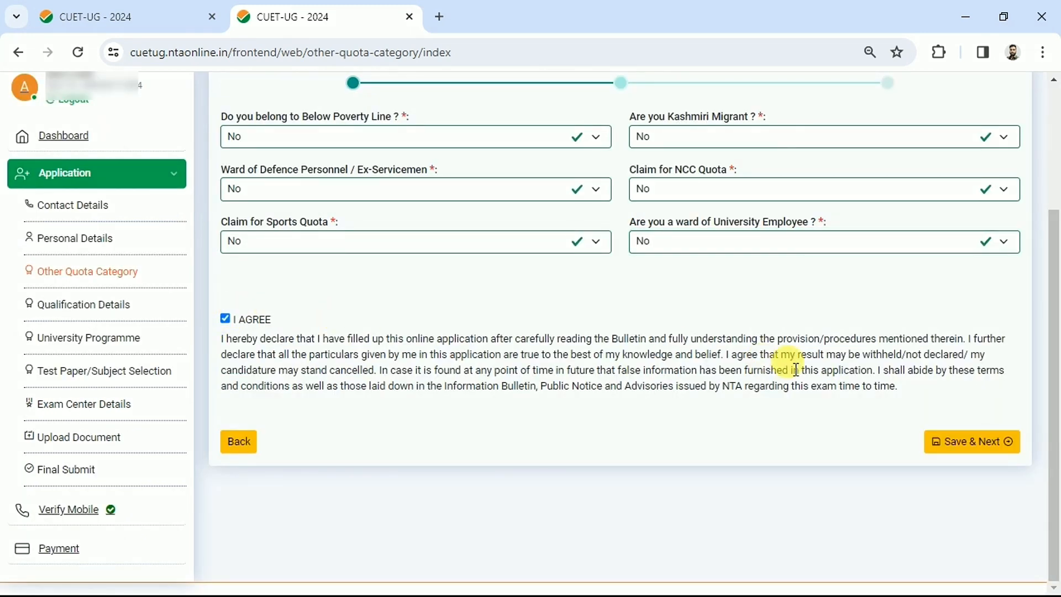
{"action": "left_click", "coordinate": [960, 441]}
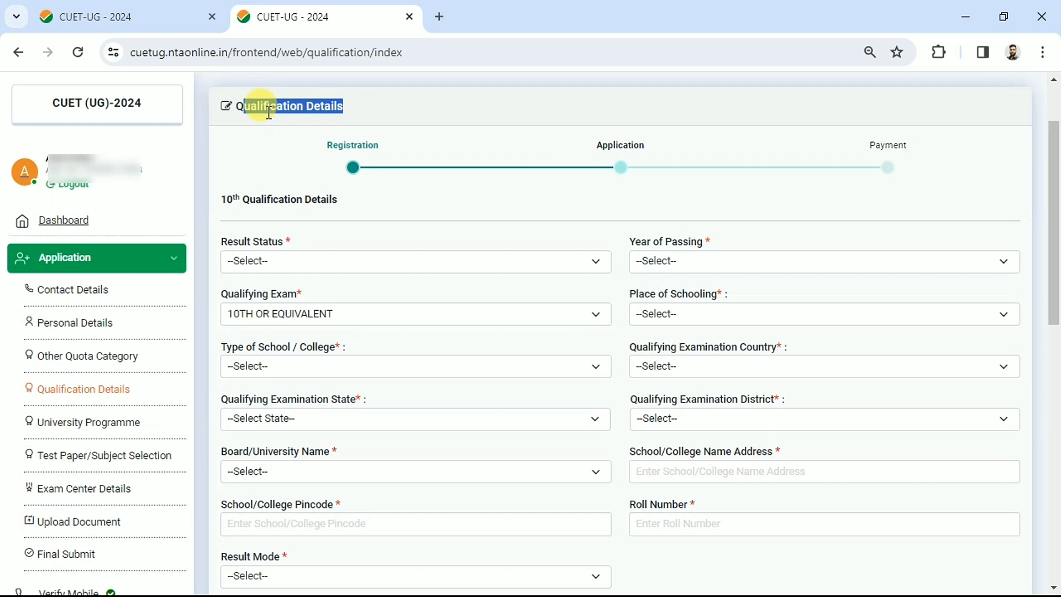
{"action": "left_click", "coordinate": [335, 139]}
Step: Set the 10th result status to Passed with year of passing 2015
{"action": "left_click_drag", "start_coordinate": [269, 104], "coordinate": [335, 117]}
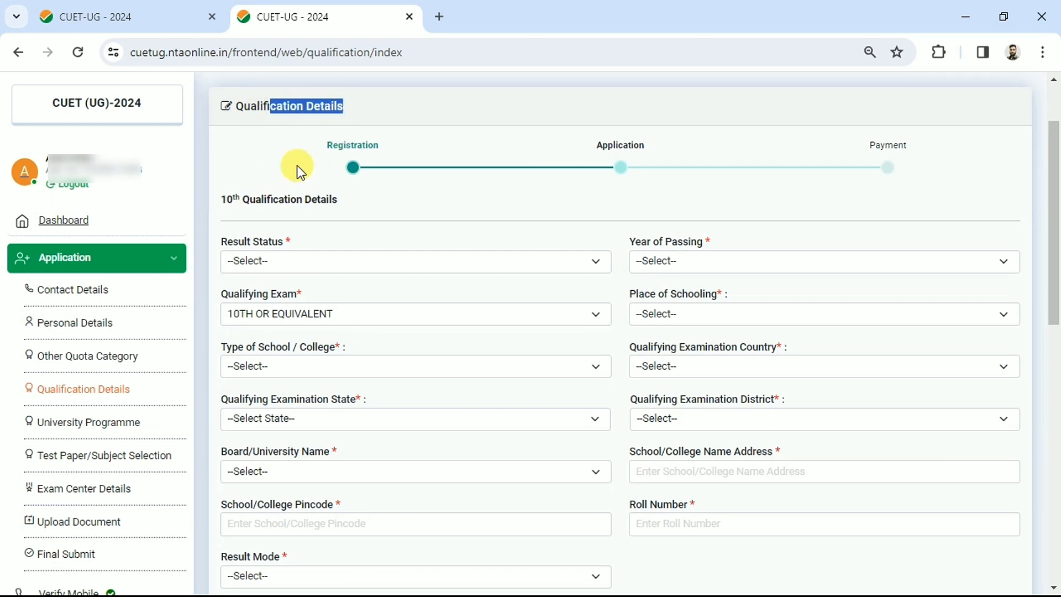
{"action": "left_click_drag", "start_coordinate": [221, 204], "coordinate": [295, 202]}
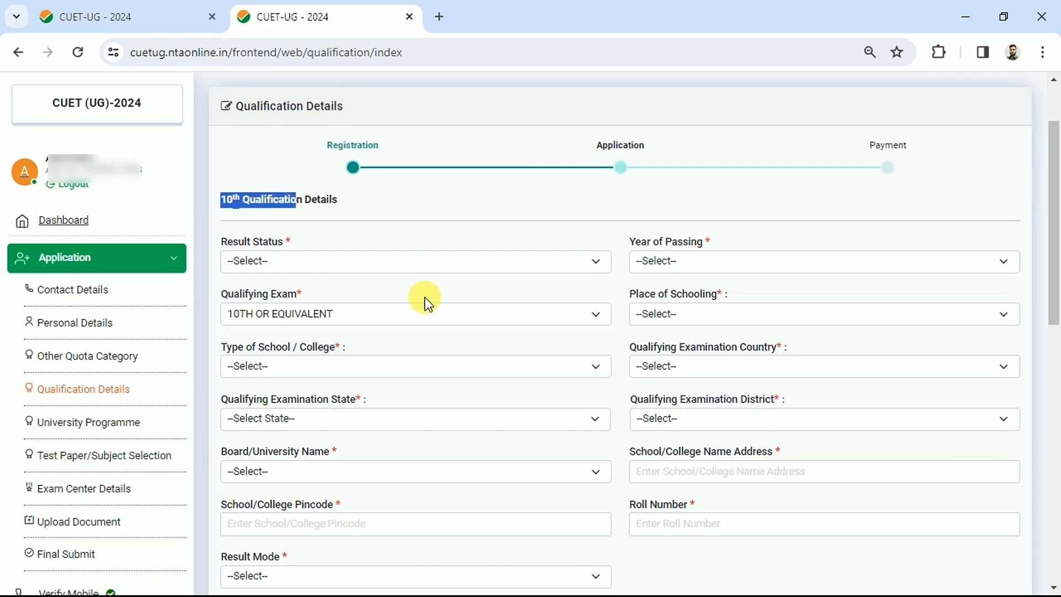
{"action": "left_click", "coordinate": [297, 259]}
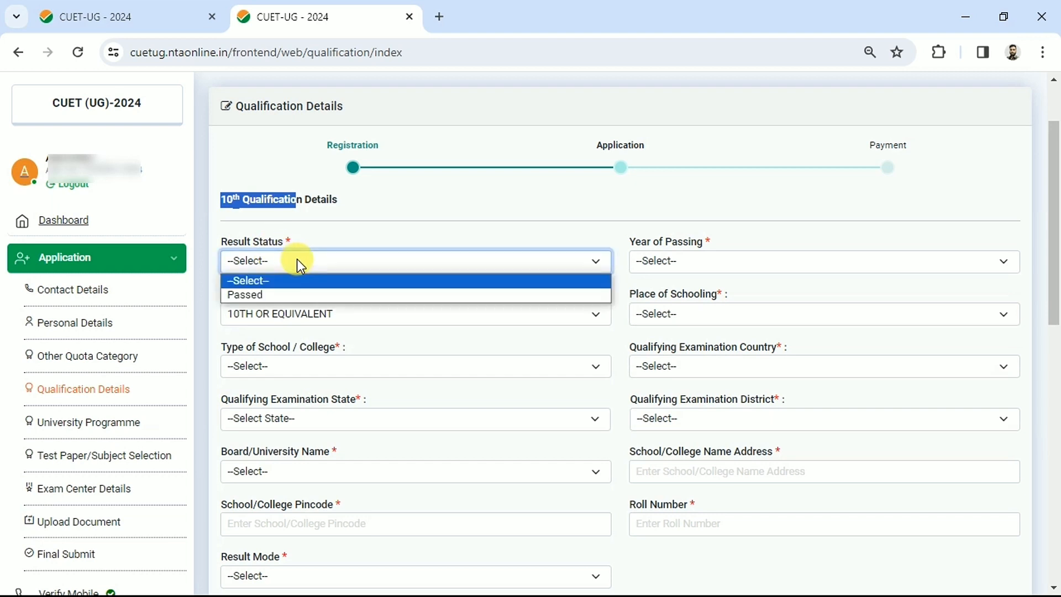
{"action": "left_click", "coordinate": [257, 293]}
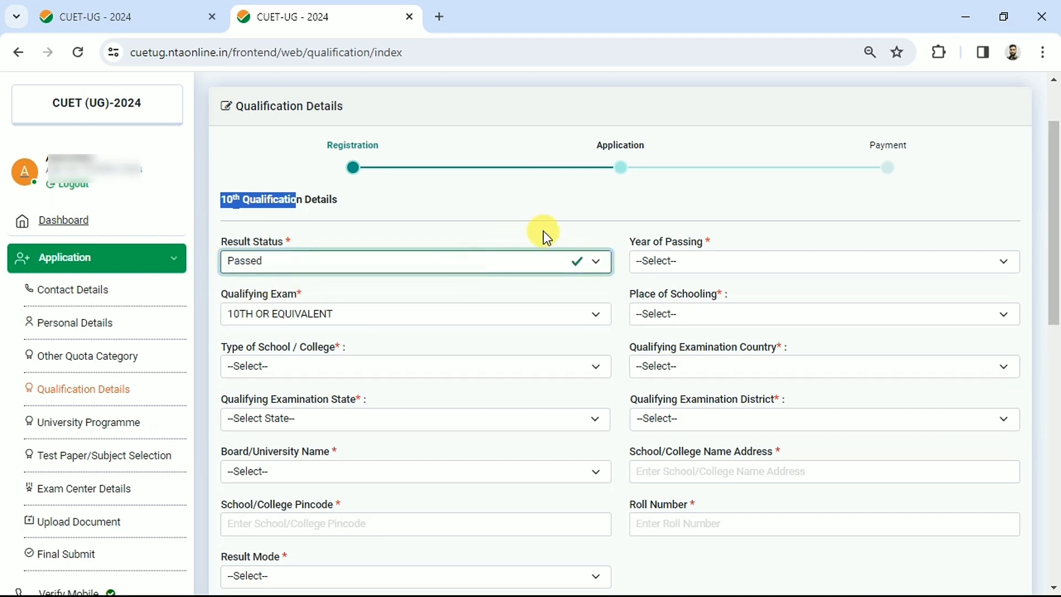
{"action": "left_click", "coordinate": [708, 271]}
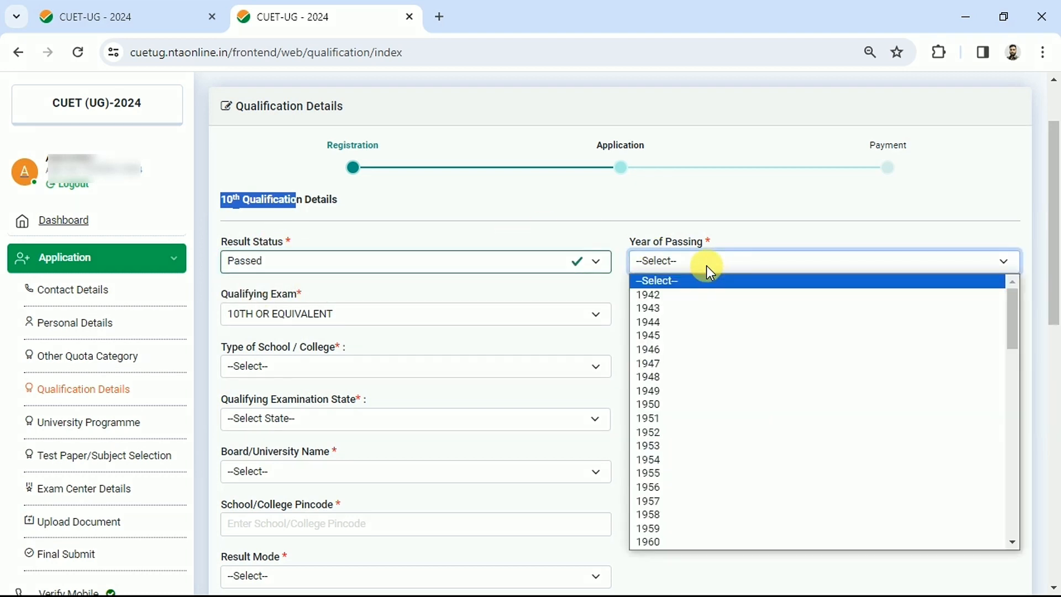
{"action": "type", "text": "2015"}
{"action": "key", "text": "Return"}
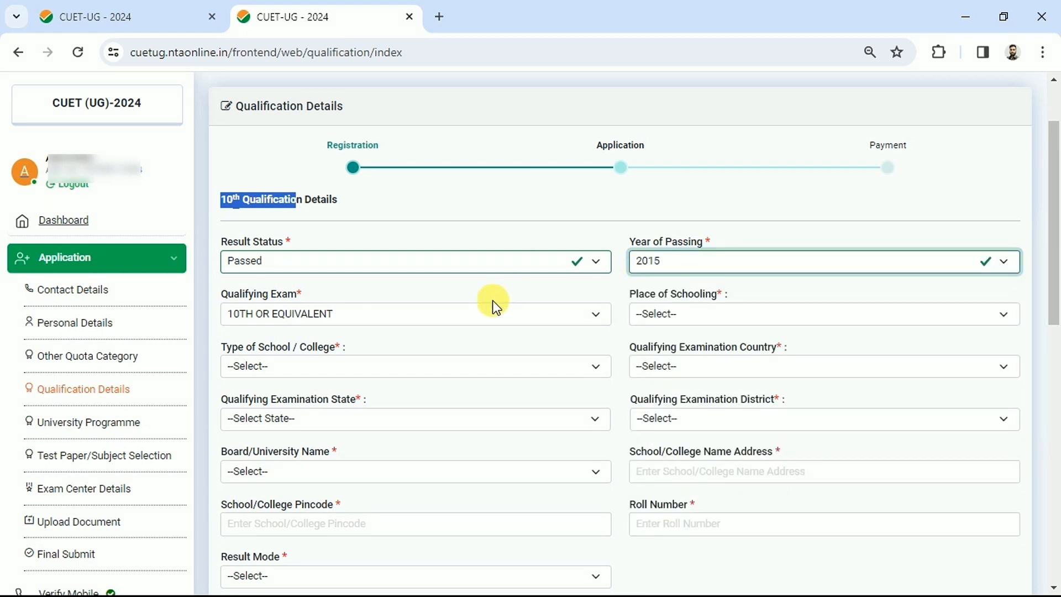
Step: Set the place of schooling to Rural and school type to Private Unaided
{"action": "left_click_drag", "start_coordinate": [233, 296], "coordinate": [301, 301]}
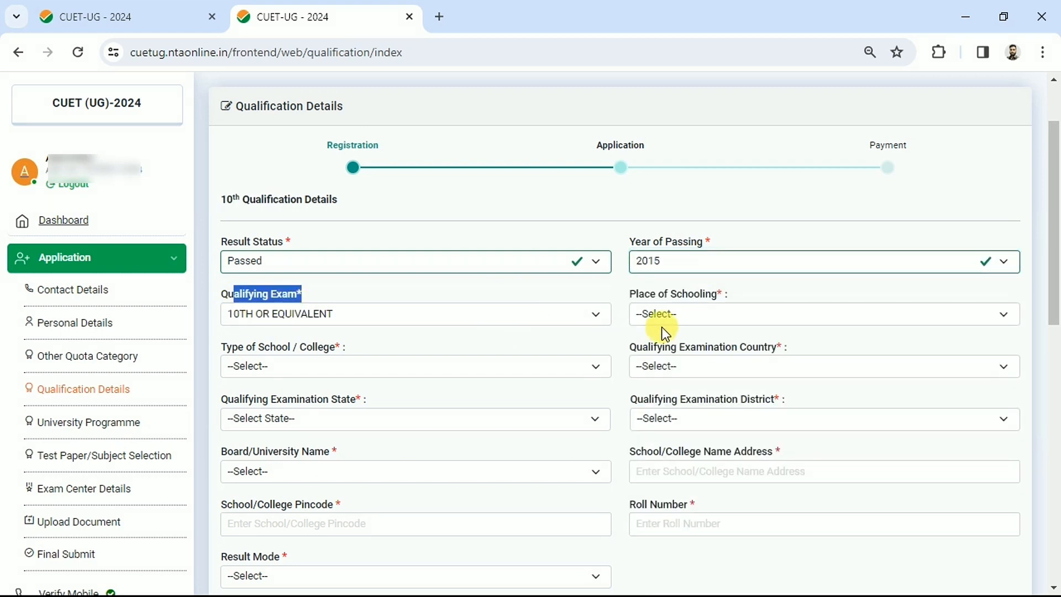
{"action": "left_click", "coordinate": [673, 313]}
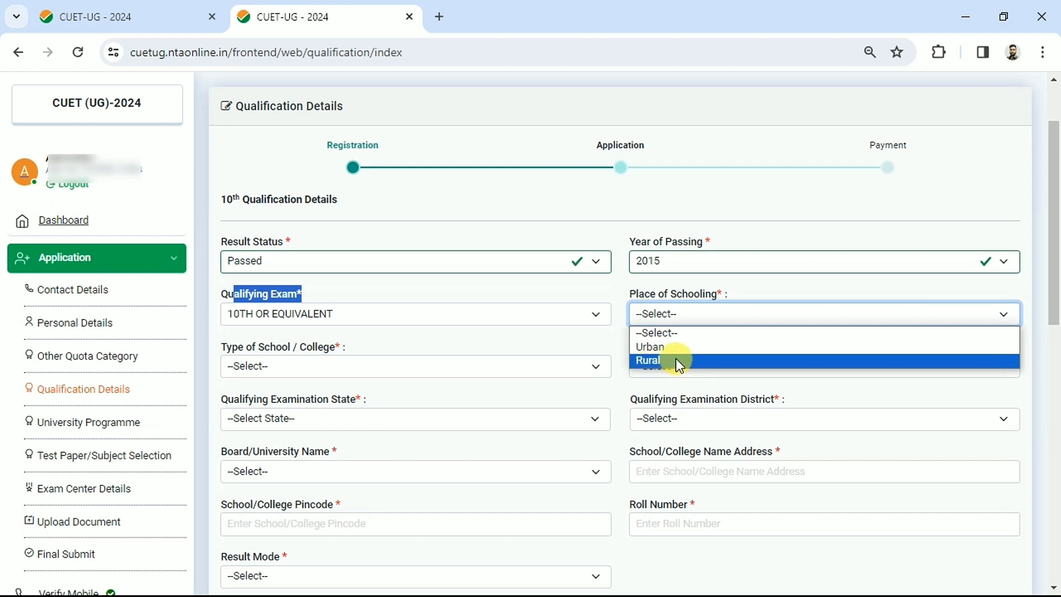
{"action": "left_click", "coordinate": [655, 361]}
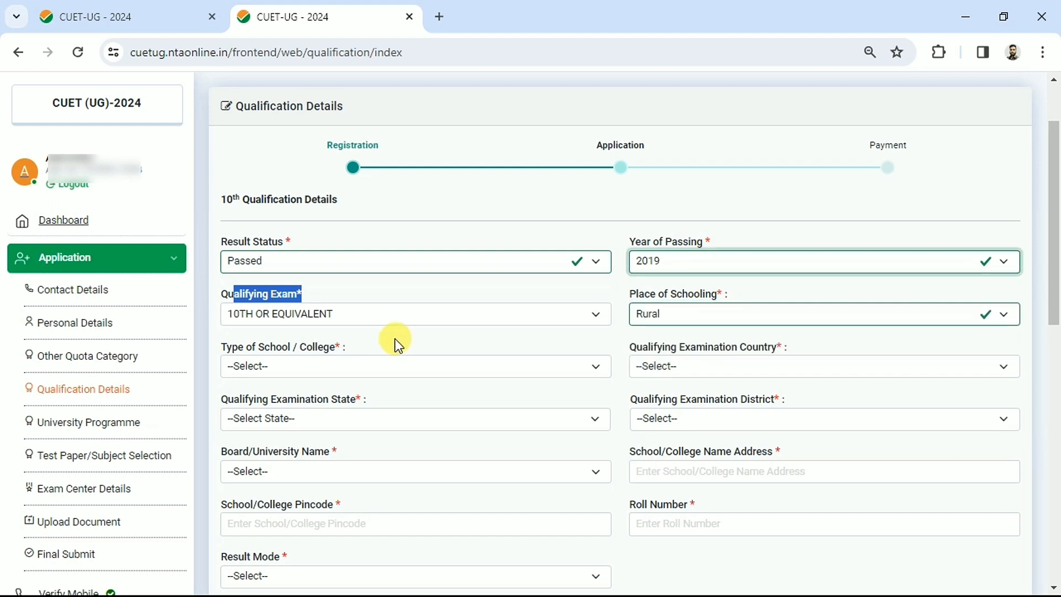
{"action": "left_click", "coordinate": [397, 344]}
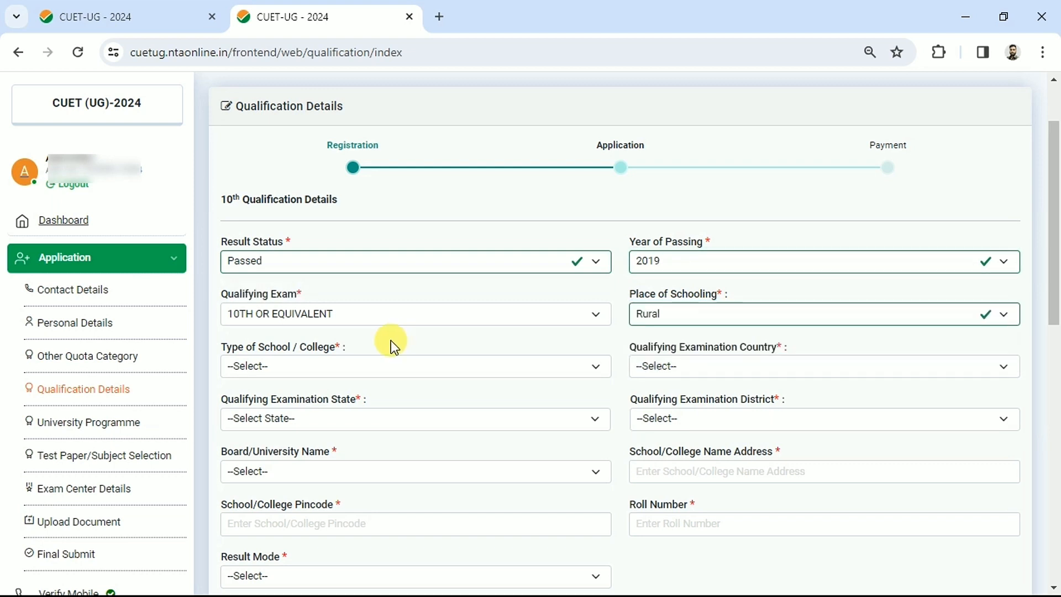
{"action": "left_click_drag", "start_coordinate": [220, 349], "coordinate": [328, 336]}
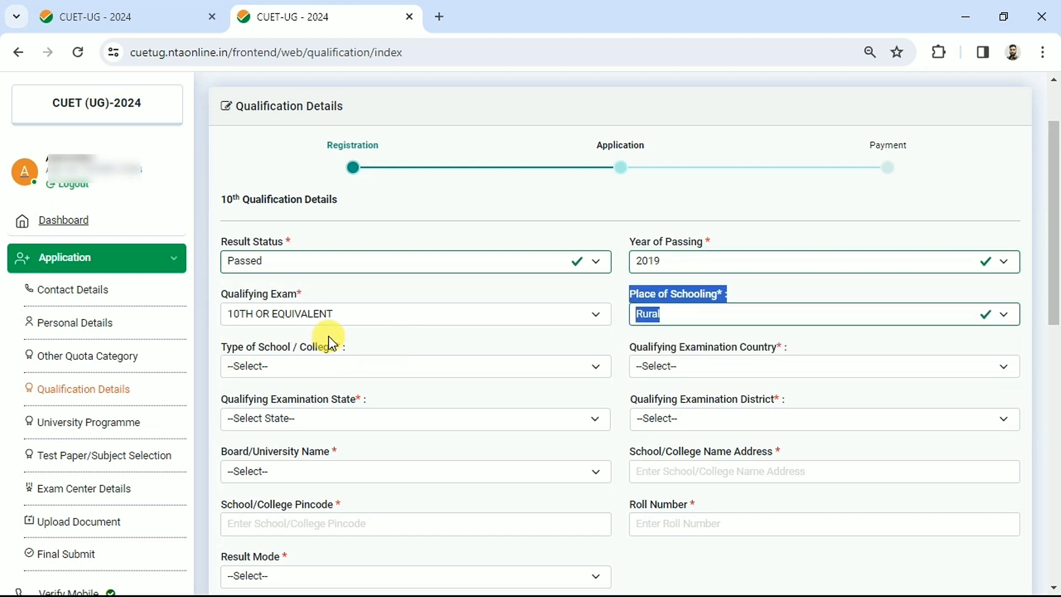
{"action": "left_click", "coordinate": [285, 353]}
{"action": "left_click", "coordinate": [270, 365]}
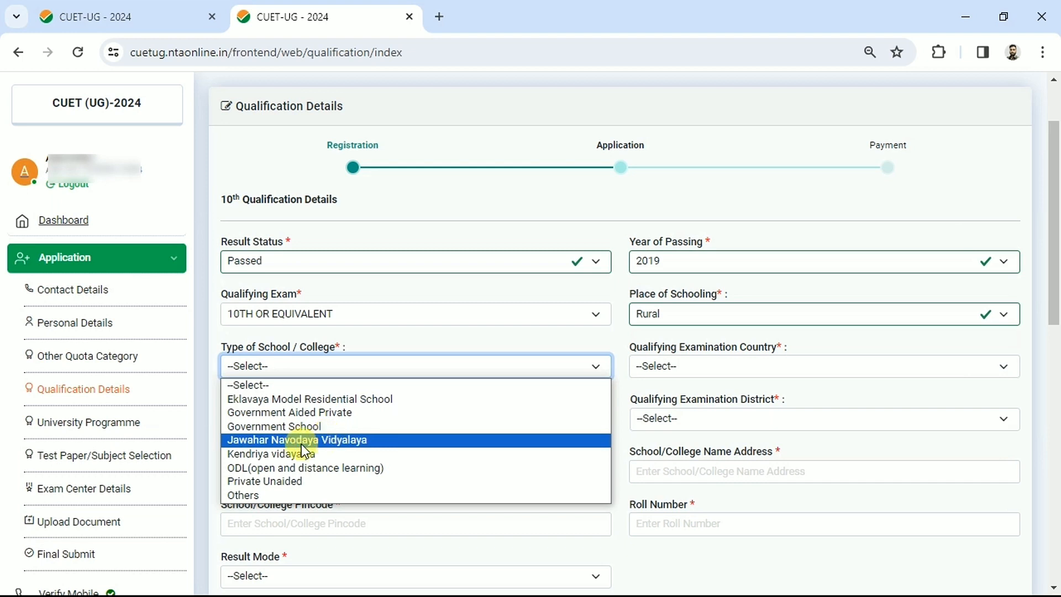
{"action": "left_click", "coordinate": [274, 482]}
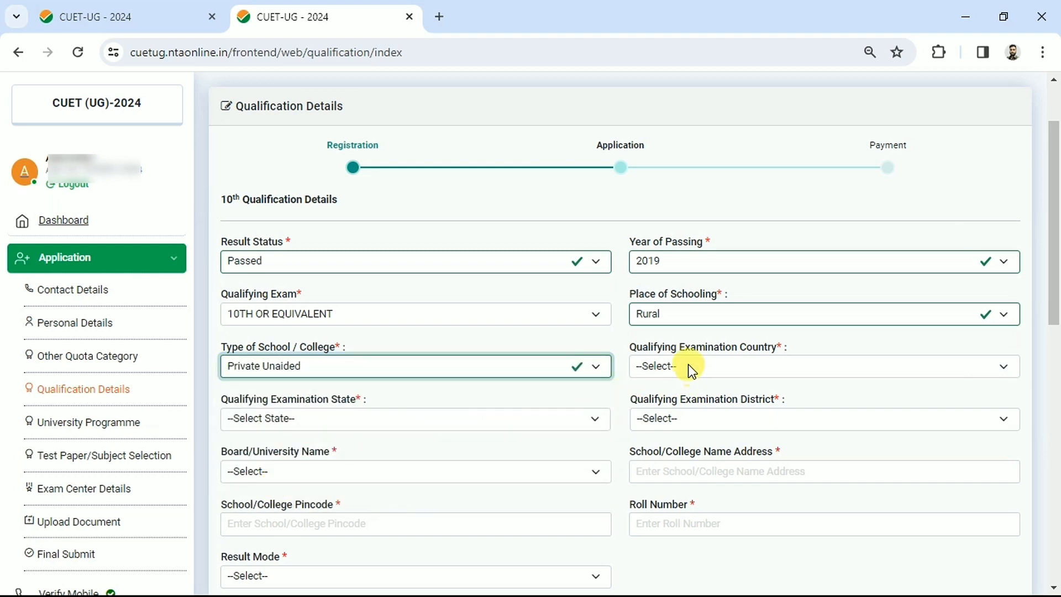
Step: Set the 10th exam location to INDIA, UTTAR PRADESH, Jaunpur district
{"action": "left_click_drag", "start_coordinate": [651, 351], "coordinate": [748, 346]}
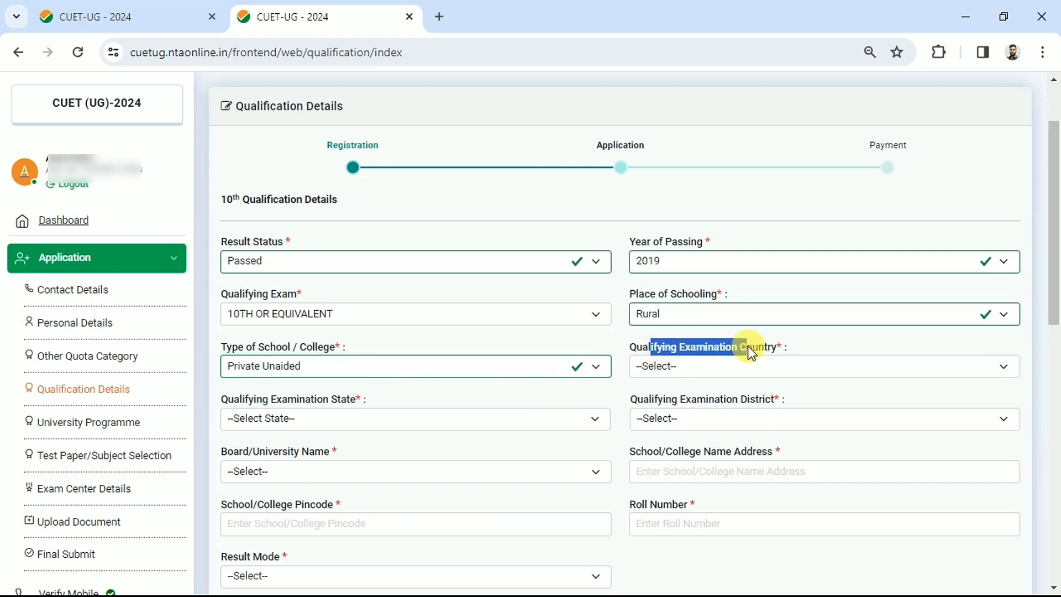
{"action": "left_click", "coordinate": [716, 366]}
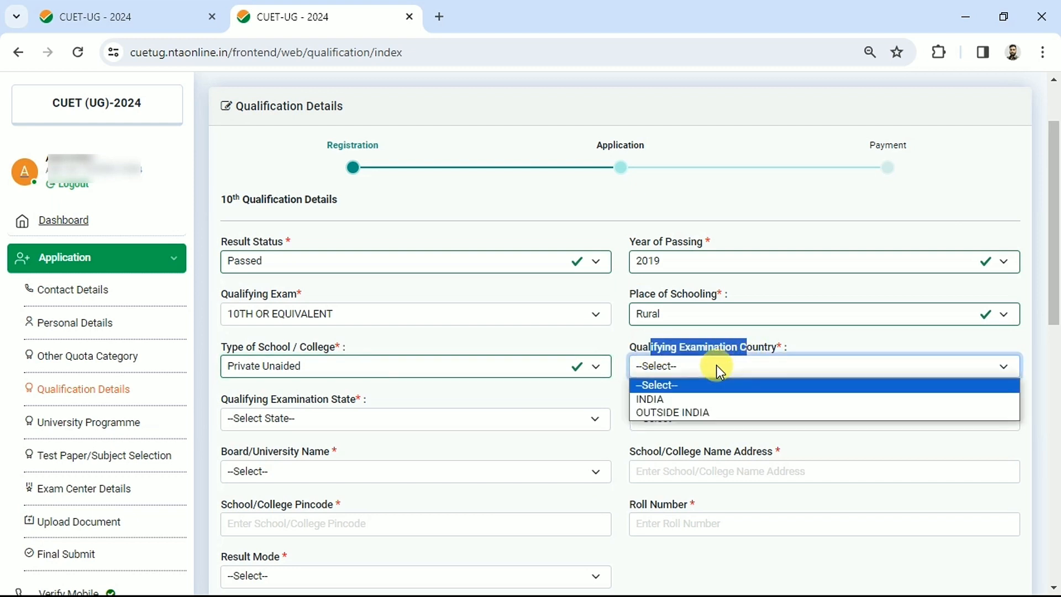
{"action": "left_click", "coordinate": [655, 400]}
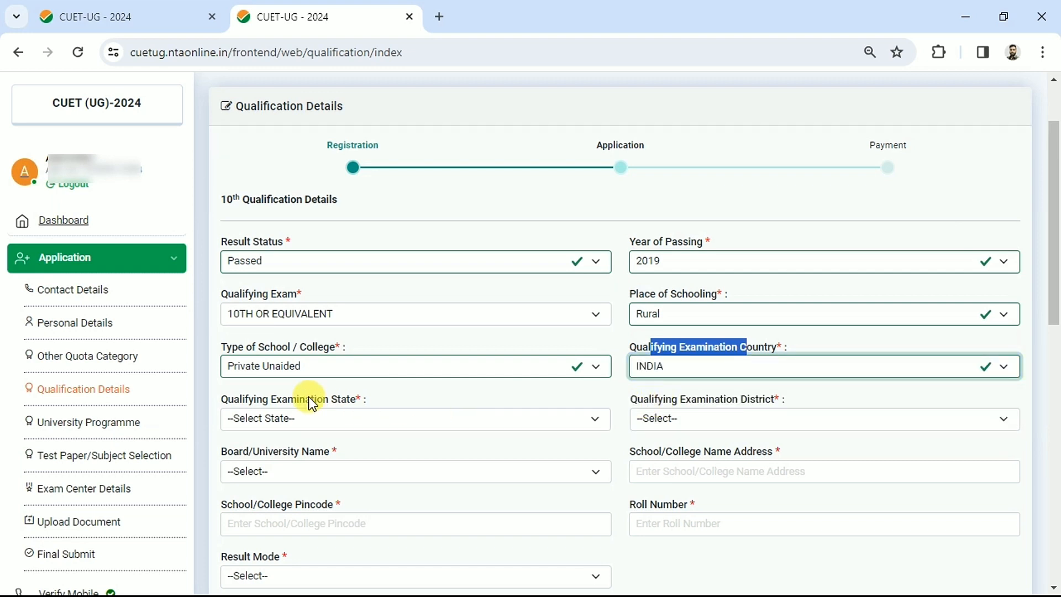
{"action": "left_click_drag", "start_coordinate": [227, 400], "coordinate": [336, 403]}
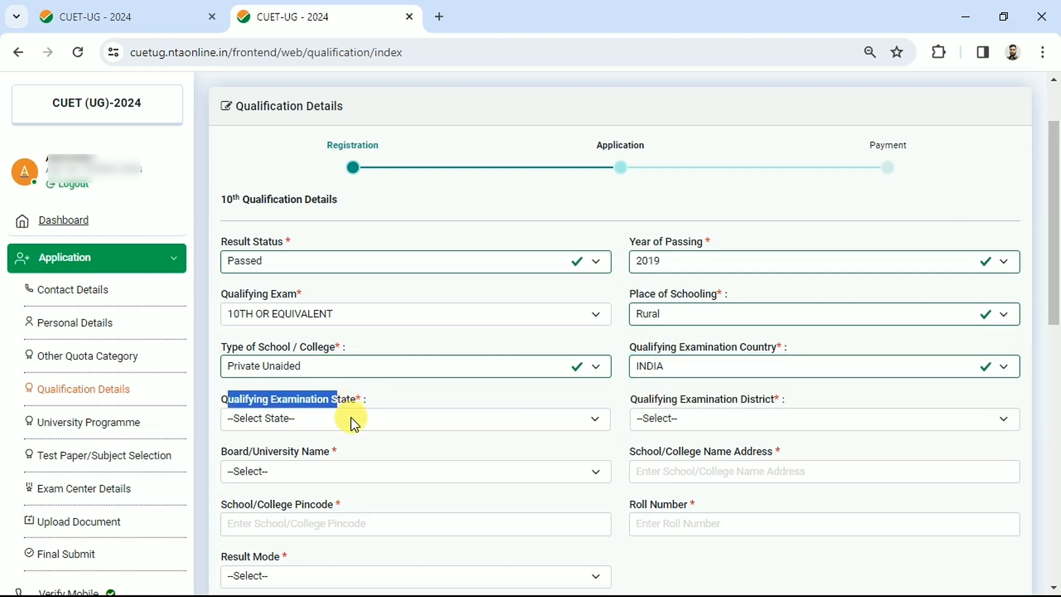
{"action": "left_click", "coordinate": [350, 416]}
{"action": "key", "text": "u"}
{"action": "key", "text": "Return"}
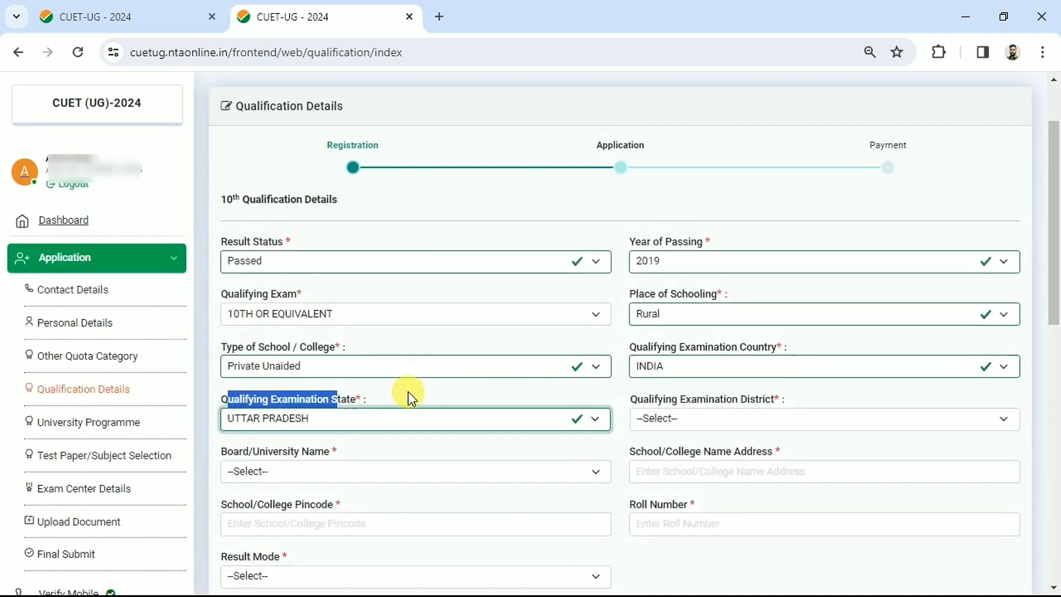
{"action": "left_click", "coordinate": [404, 393]}
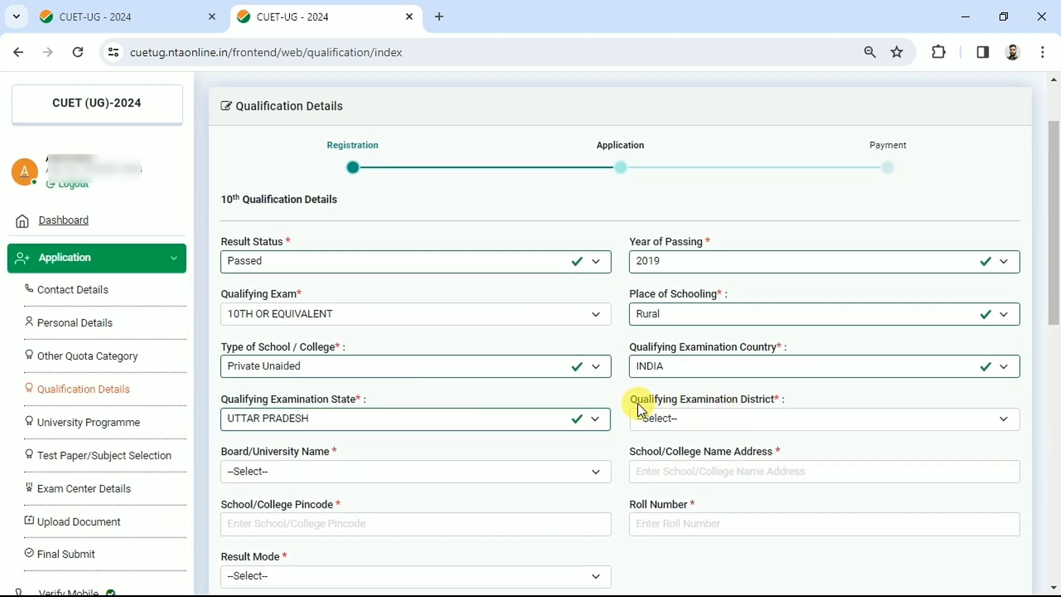
{"action": "left_click_drag", "start_coordinate": [636, 400], "coordinate": [759, 402]}
{"action": "left_click", "coordinate": [731, 414]}
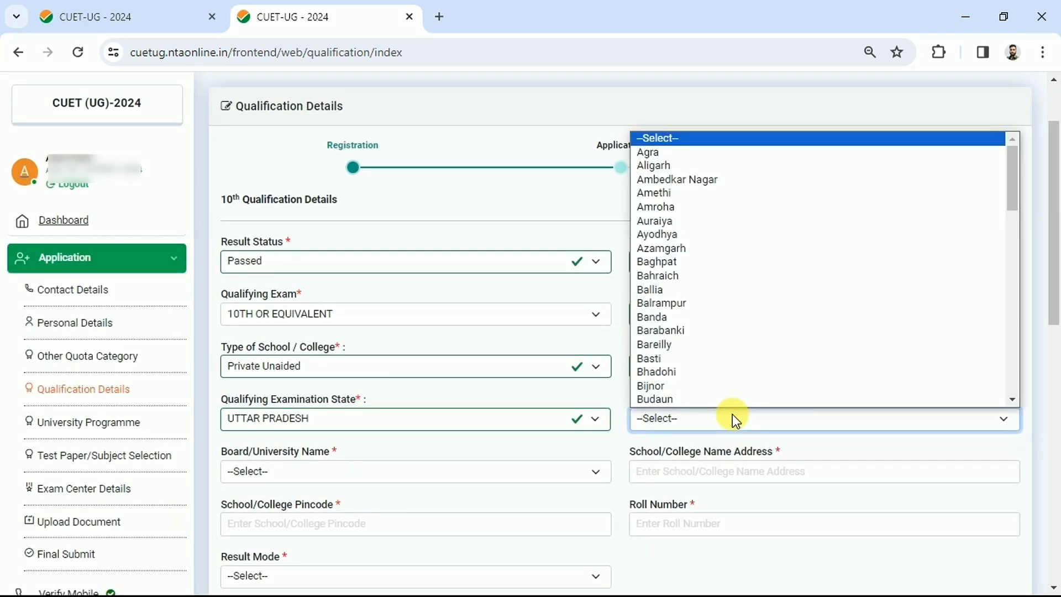
{"action": "type", "text": "jau"}
{"action": "key", "text": "Return"}
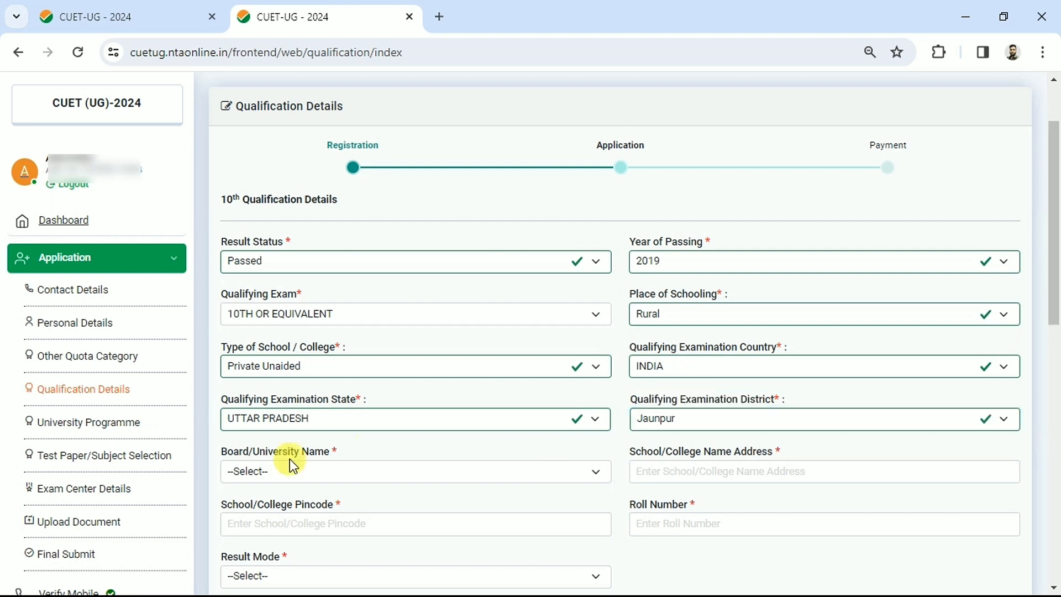
Step: Choose U P BOARD OF HIGH SCHOOL & INTERMEDIATE EDUCATION as the board, leaving school name blank
{"action": "left_click_drag", "start_coordinate": [227, 452], "coordinate": [343, 453]}
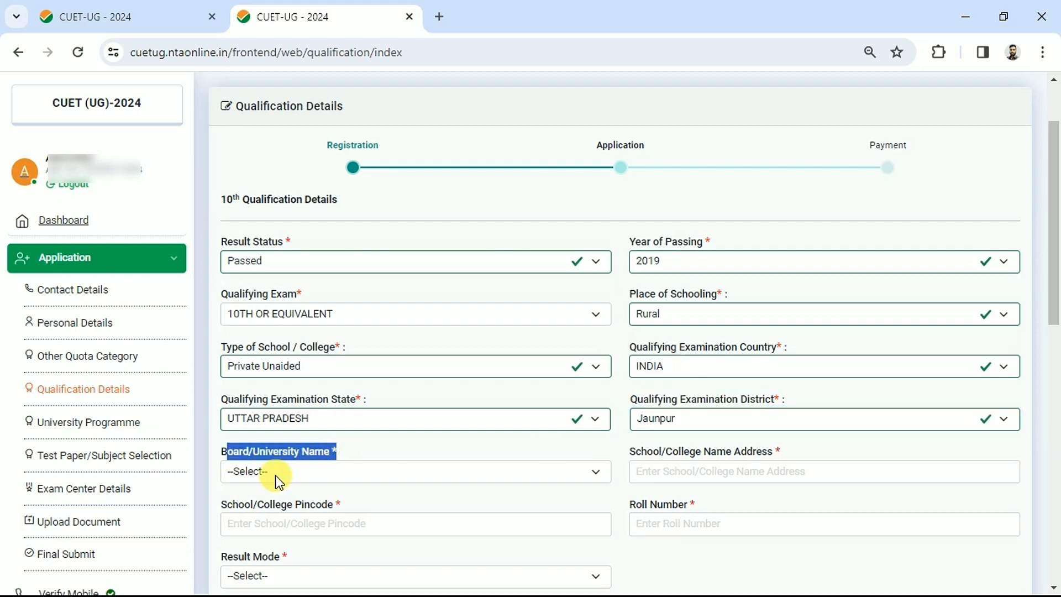
{"action": "left_click", "coordinate": [275, 475]}
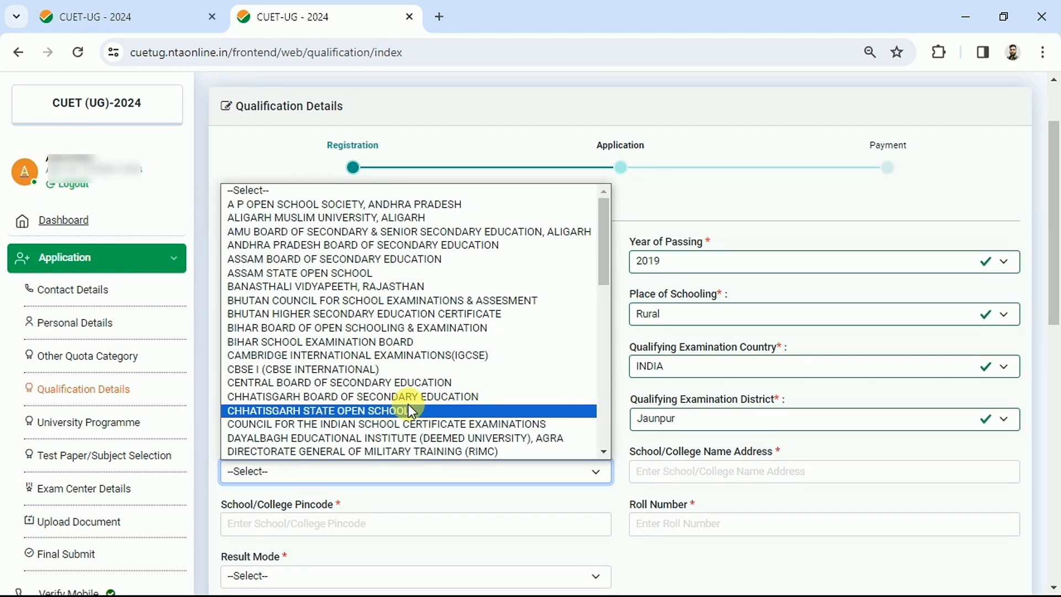
{"action": "key", "text": "u"}
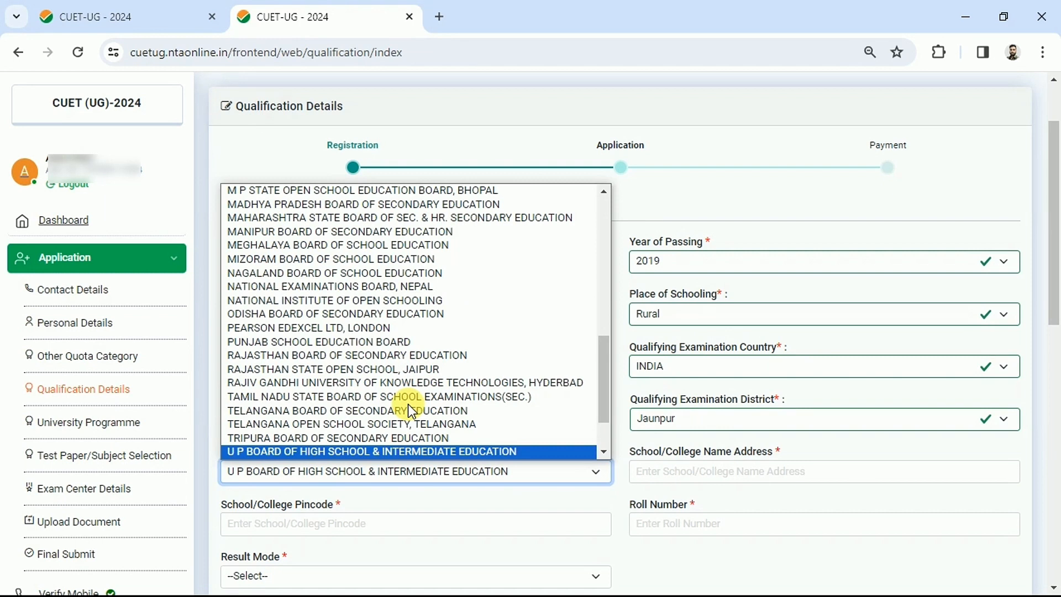
{"action": "left_click", "coordinate": [362, 442]}
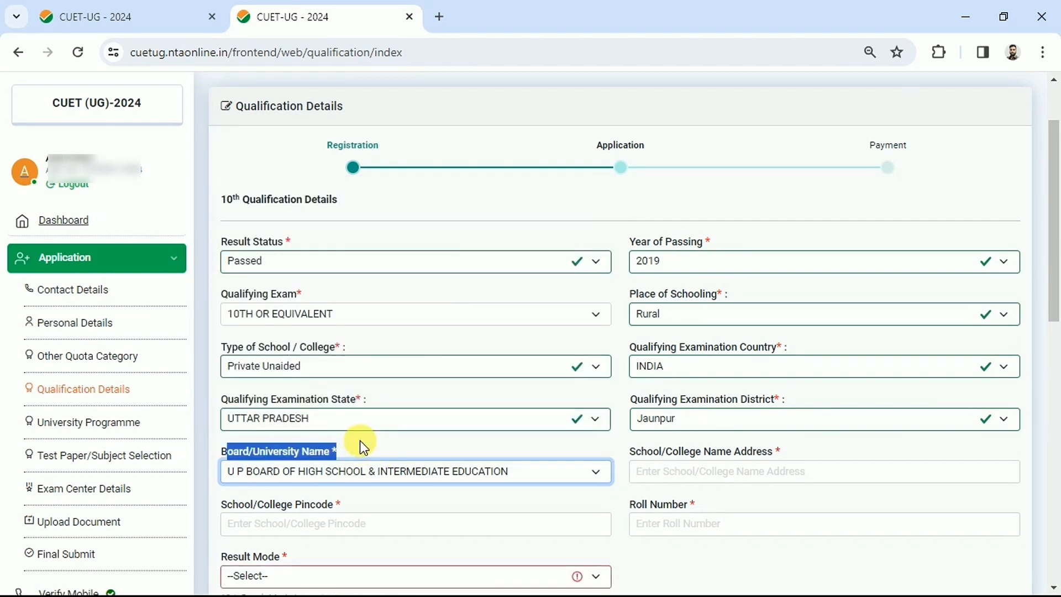
{"action": "left_click_drag", "start_coordinate": [672, 451], "coordinate": [756, 457]}
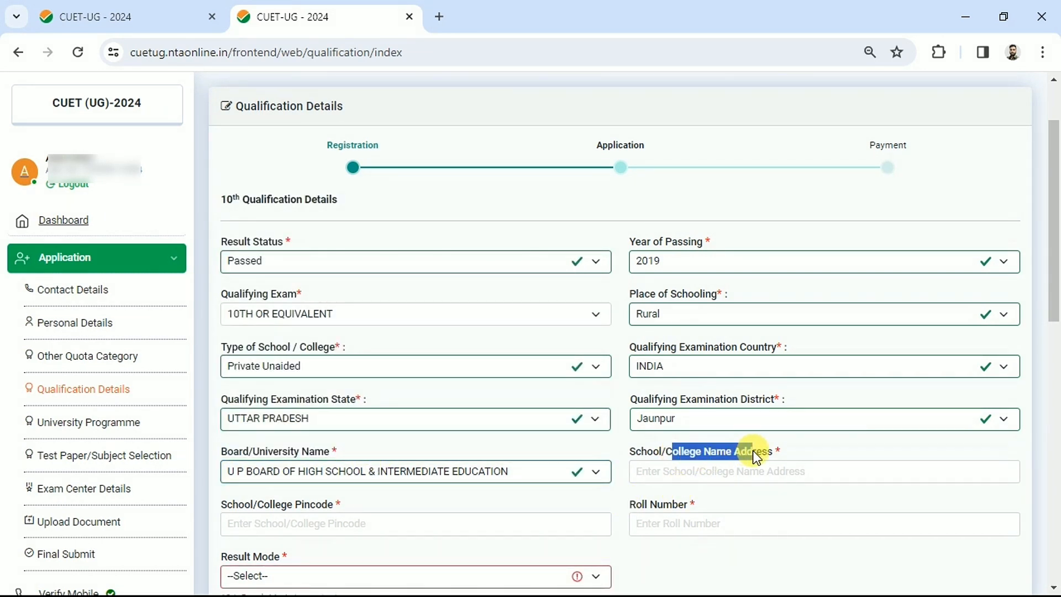
{"action": "left_click", "coordinate": [707, 479]}
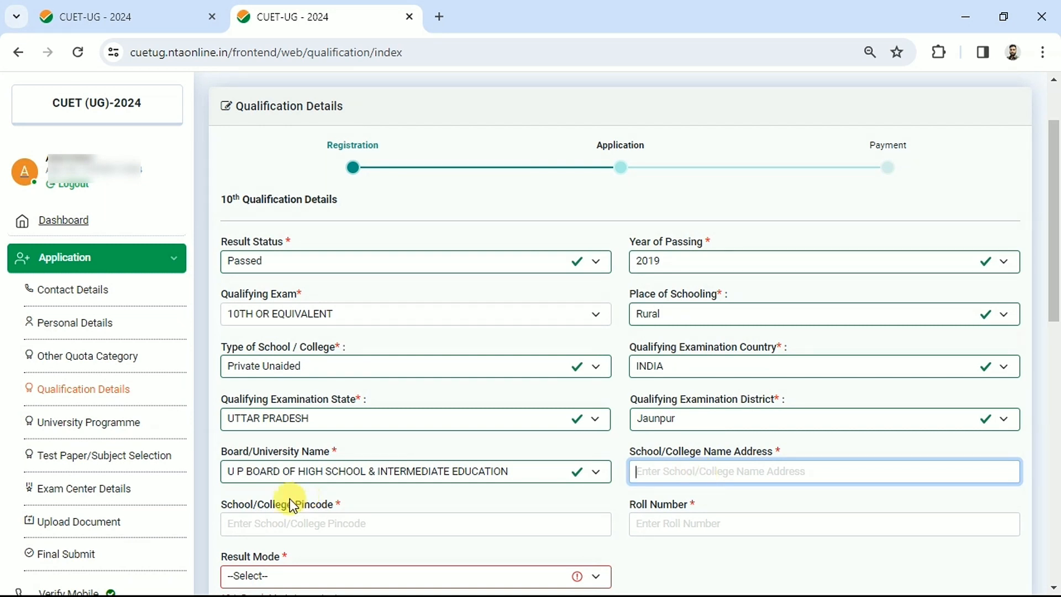
{"action": "left_click", "coordinate": [309, 499]}
{"action": "left_click", "coordinate": [271, 542]}
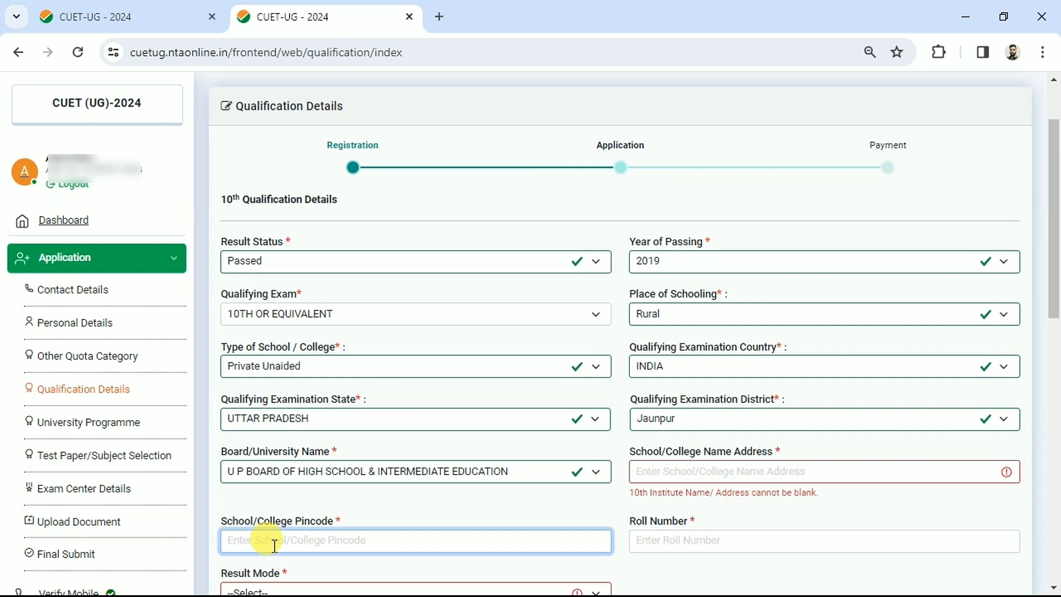
Step: Set the 10th Result Mode to Percentage
{"action": "scroll", "coordinate": [275, 546], "scroll_direction": "down", "scroll_amount": 5}
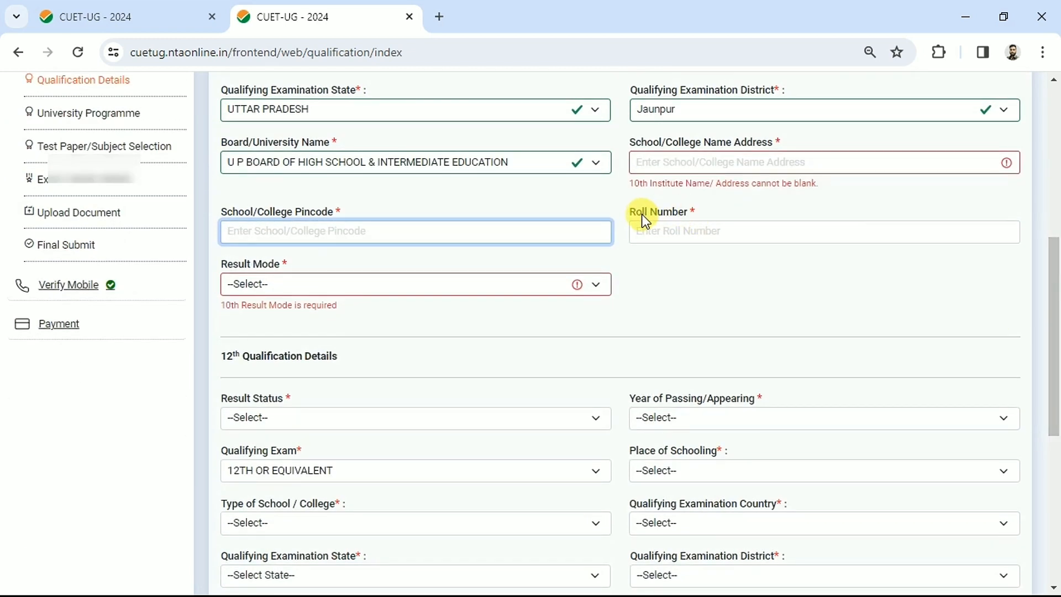
{"action": "left_click_drag", "start_coordinate": [641, 214], "coordinate": [701, 221]}
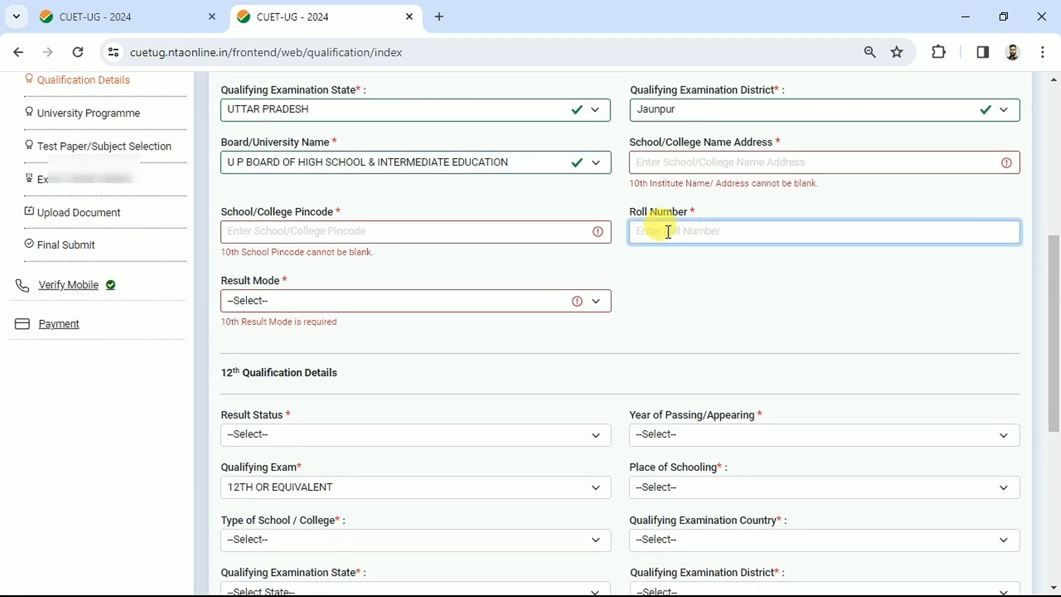
{"action": "left_click_drag", "start_coordinate": [239, 291], "coordinate": [294, 289]}
{"action": "left_click", "coordinate": [287, 300]}
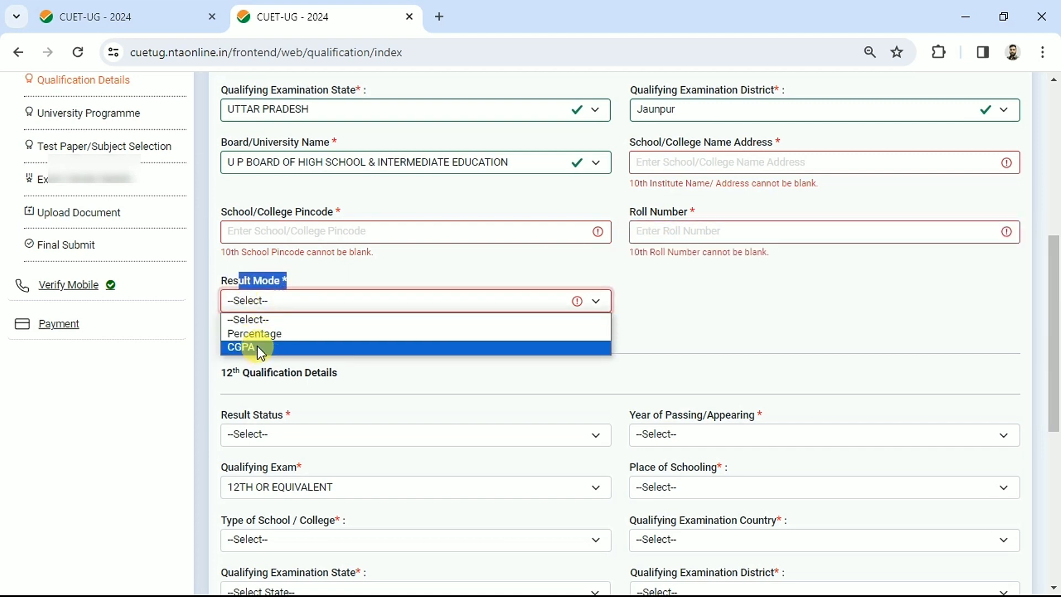
{"action": "left_click", "coordinate": [247, 335]}
{"action": "left_click", "coordinate": [305, 316]}
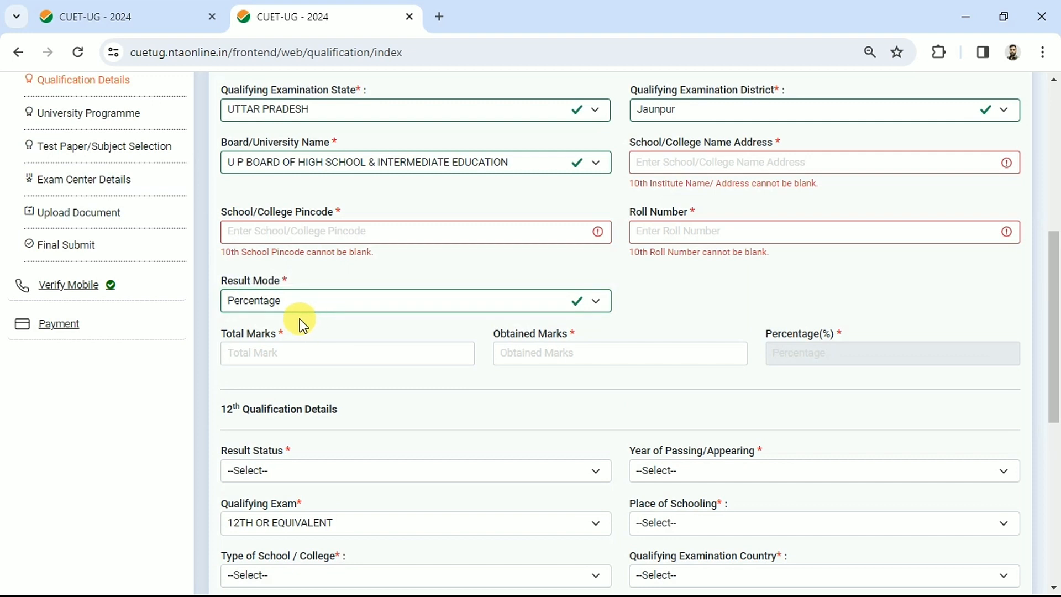
Step: Enter 10th Total Marks 600 and Obtained Marks 480, giving 80.00 percent
{"action": "left_click", "coordinate": [267, 354]}
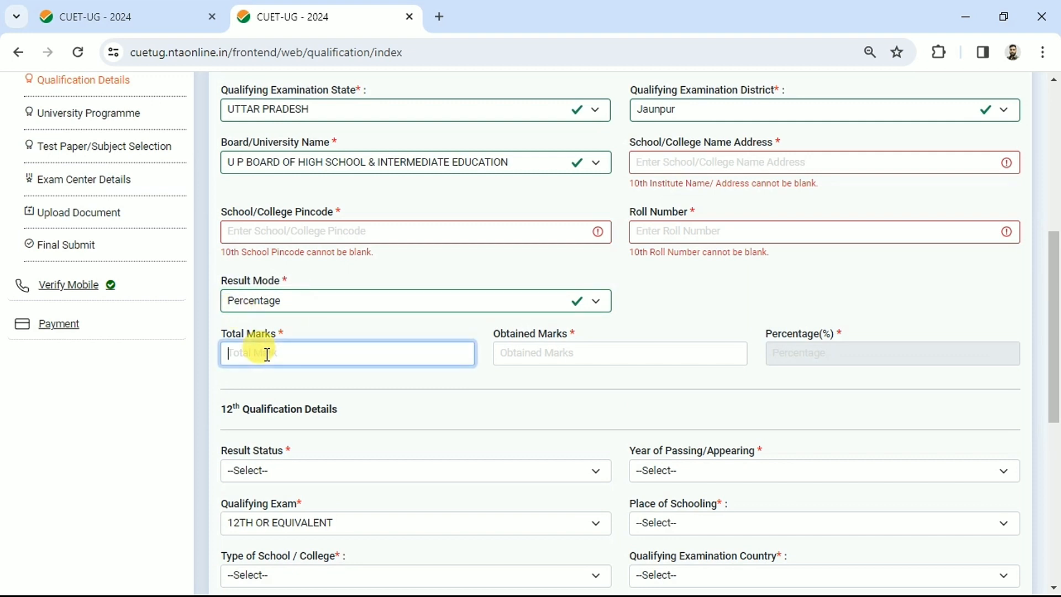
{"action": "type", "text": "600"}
{"action": "left_click", "coordinate": [342, 374]}
{"action": "left_click", "coordinate": [525, 352]}
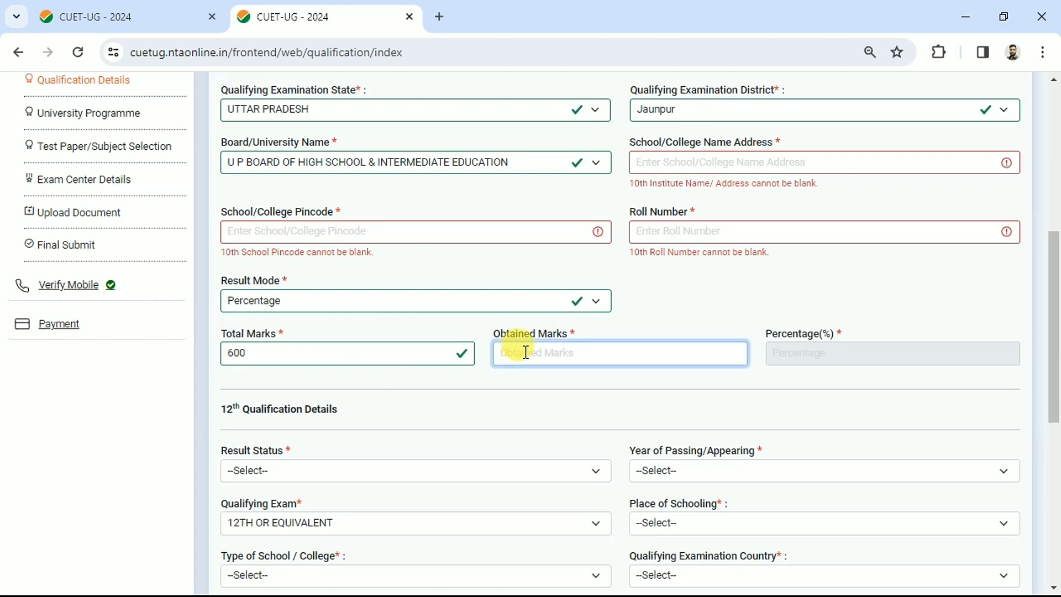
{"action": "type", "text": "480"}
{"action": "left_click", "coordinate": [542, 375]}
{"action": "left_click_drag", "start_coordinate": [769, 354], "coordinate": [821, 356]}
{"action": "scroll", "coordinate": [821, 356], "scroll_direction": "down", "scroll_amount": 5}
{"action": "left_click_drag", "start_coordinate": [226, 104], "coordinate": [290, 102]}
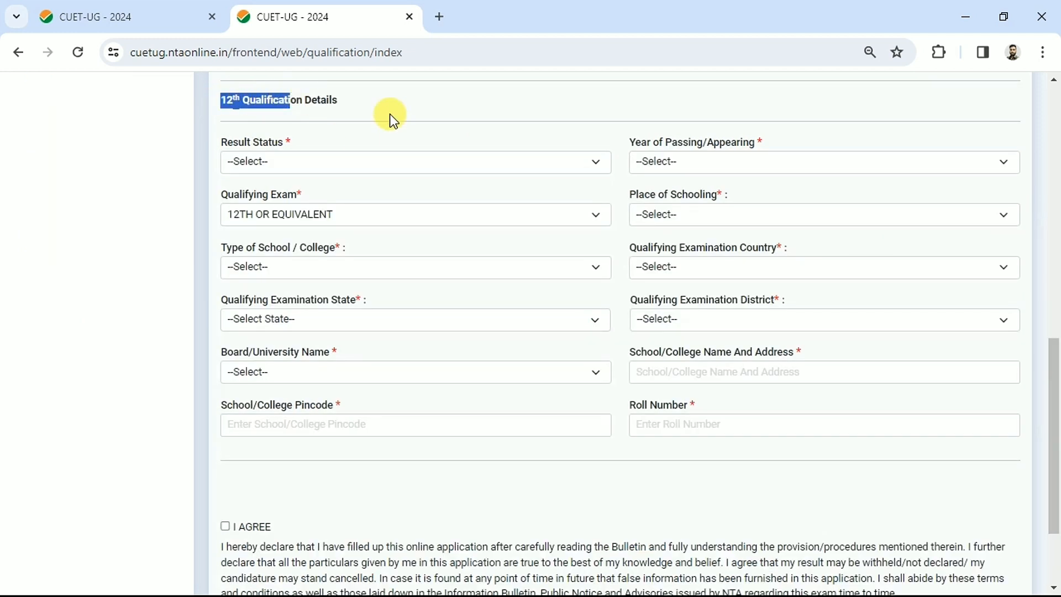
Step: Mark the 12th result status as Passed with passing year 2021
{"action": "left_click", "coordinate": [345, 115]}
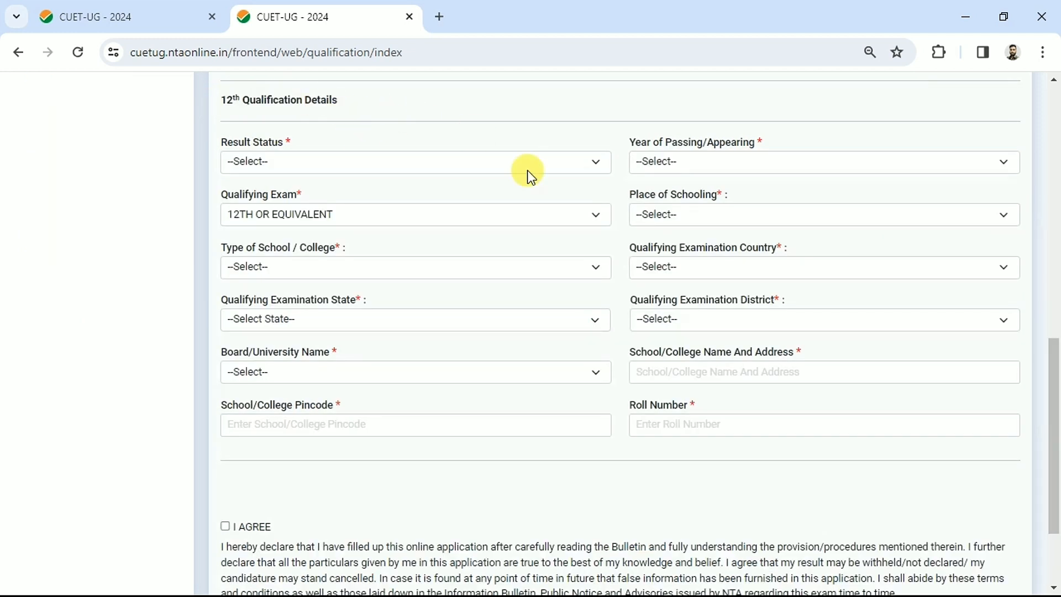
{"action": "left_click", "coordinate": [257, 169]}
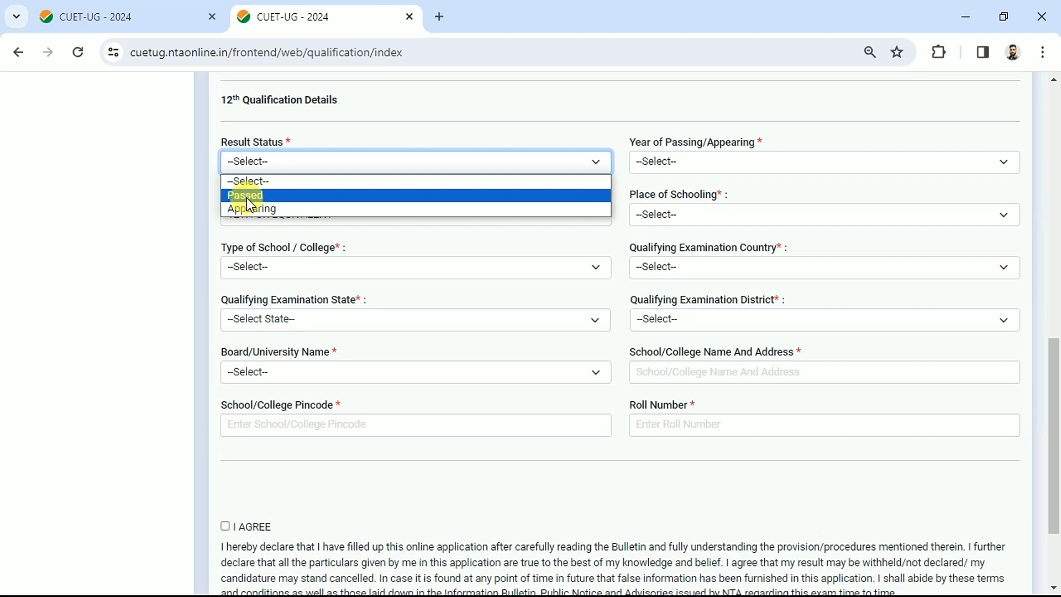
{"action": "left_click", "coordinate": [243, 196]}
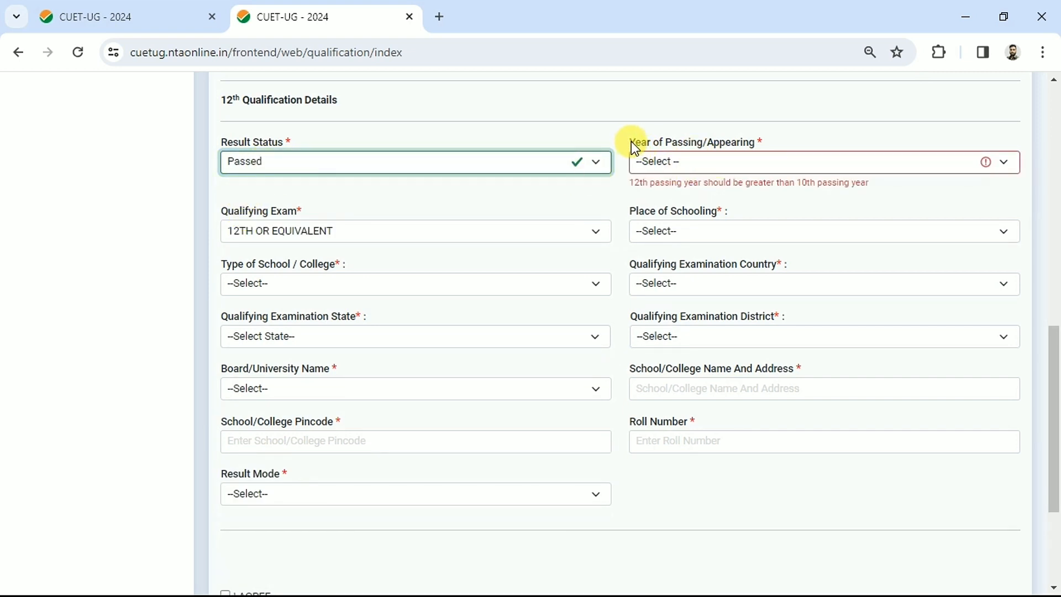
{"action": "left_click_drag", "start_coordinate": [631, 142], "coordinate": [750, 154]}
{"action": "left_click", "coordinate": [688, 176]}
{"action": "left_click", "coordinate": [670, 162]}
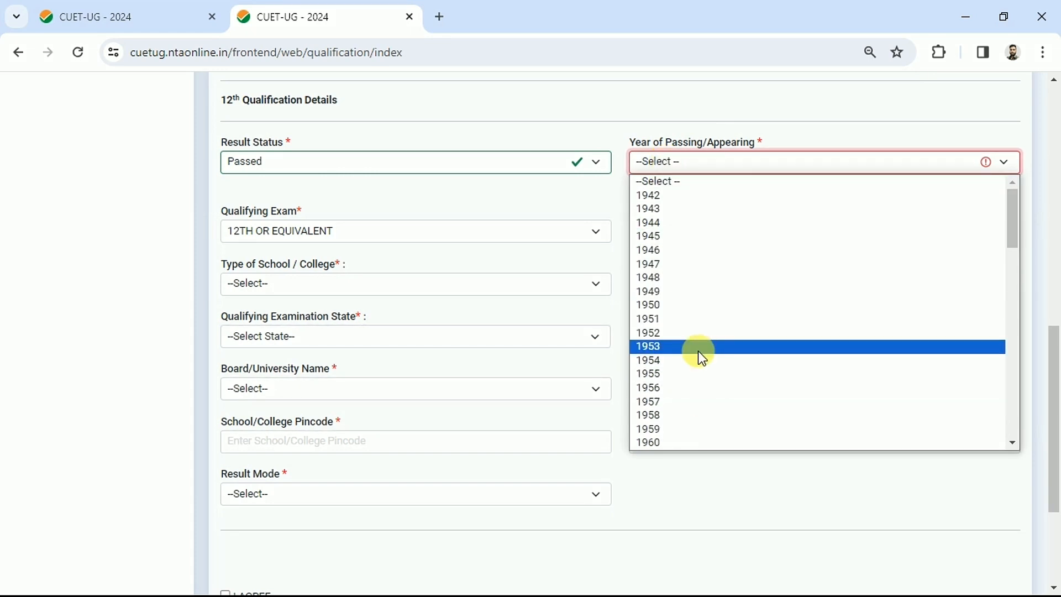
{"action": "type", "text": "2021"}
{"action": "key", "text": "Return"}
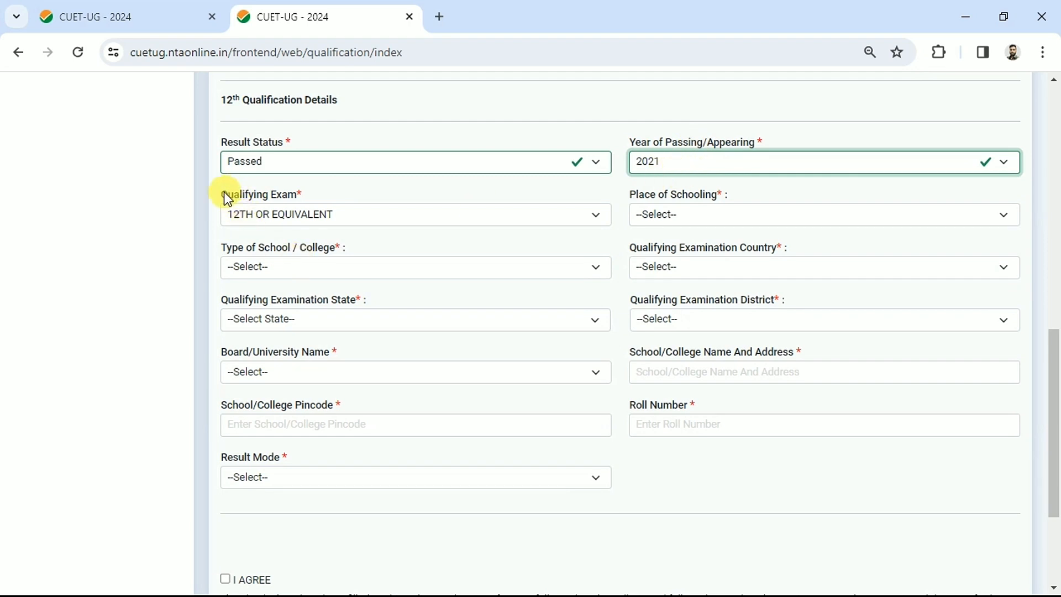
Step: Choose Rural schooling, Private Unaided school type and INDIA as examination country
{"action": "left_click_drag", "start_coordinate": [224, 192], "coordinate": [322, 209]}
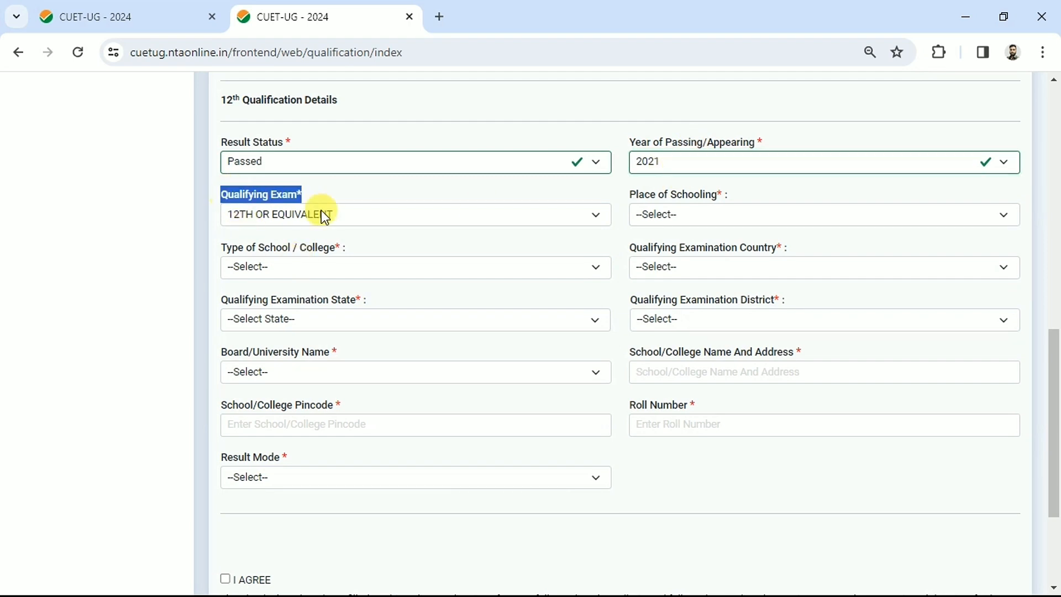
{"action": "left_click", "coordinate": [692, 214]}
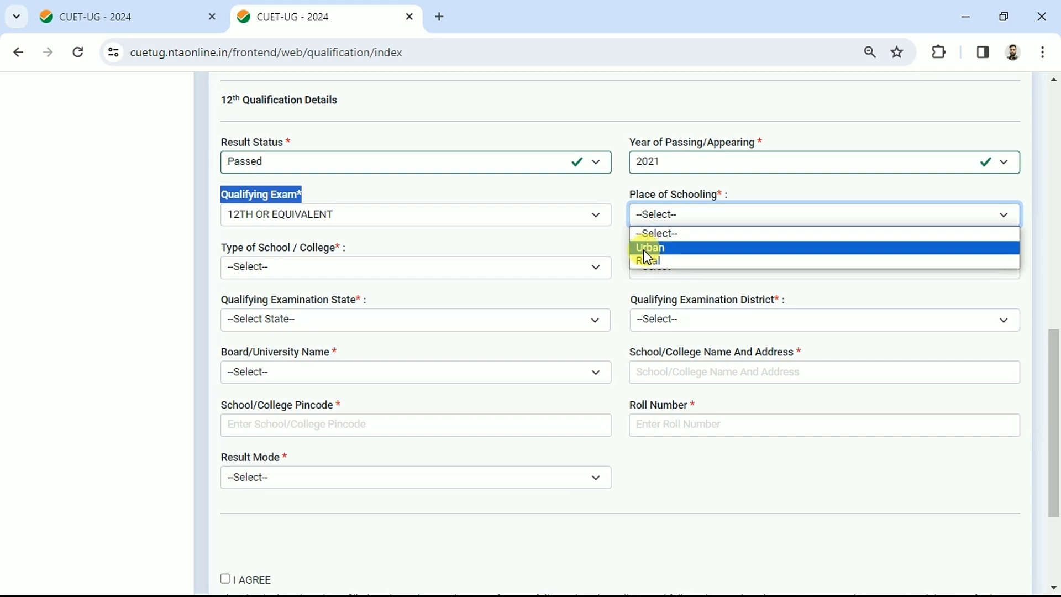
{"action": "left_click", "coordinate": [655, 262]}
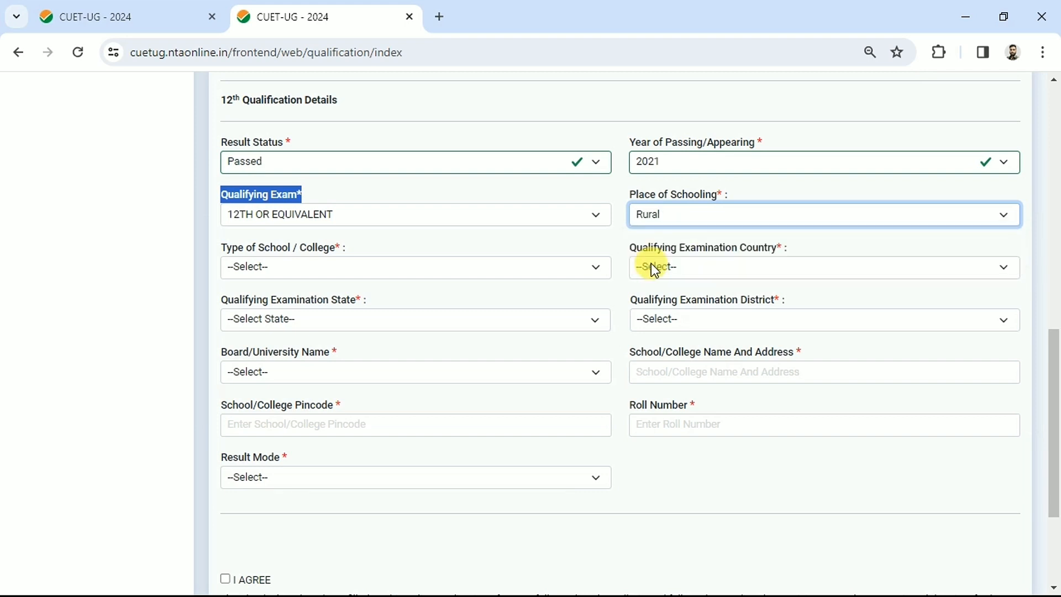
{"action": "left_click_drag", "start_coordinate": [228, 247], "coordinate": [369, 251]}
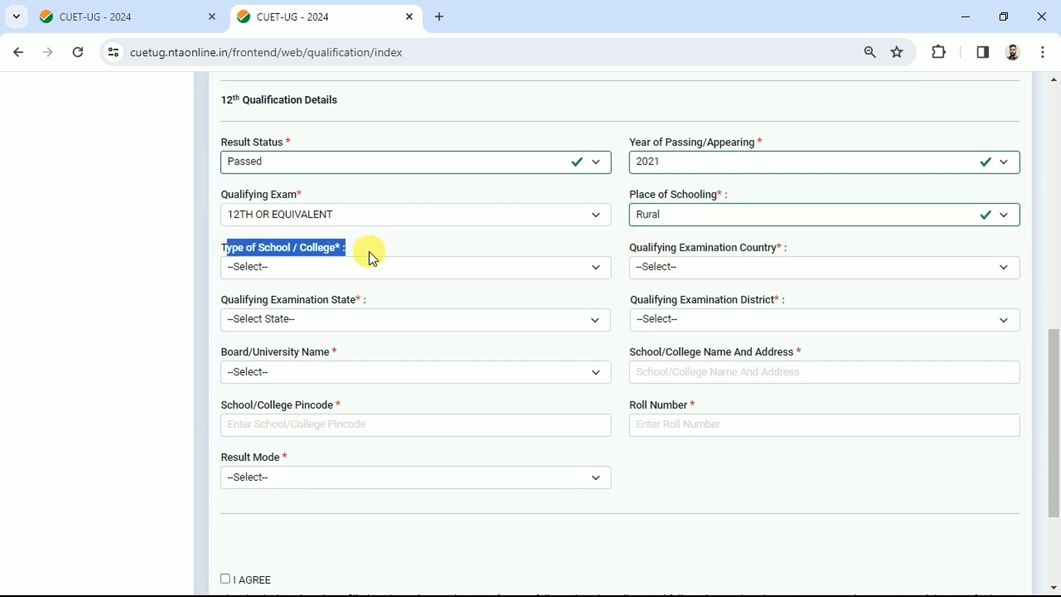
{"action": "left_click", "coordinate": [297, 273]}
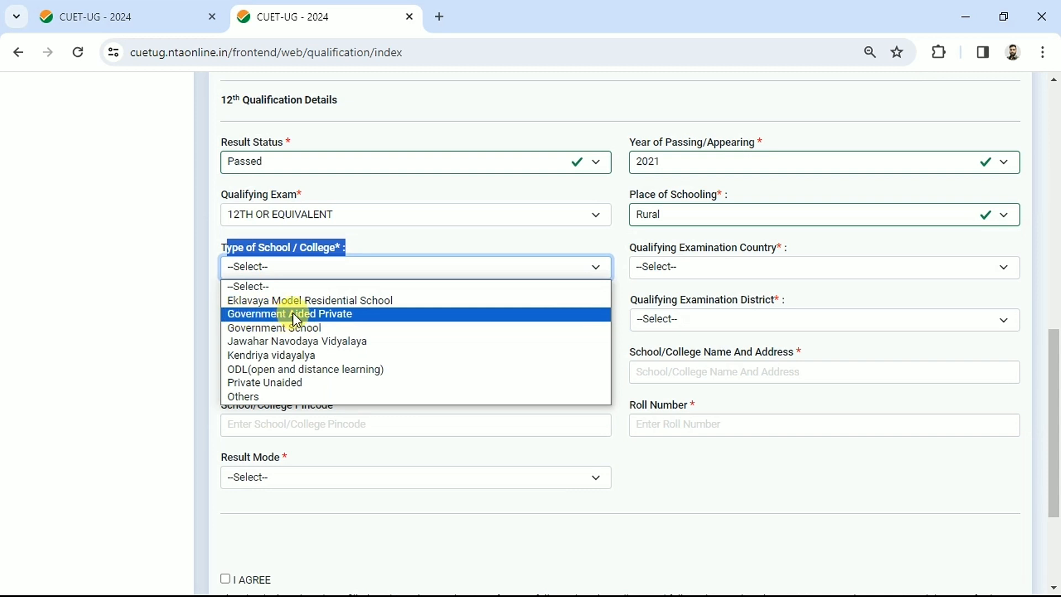
{"action": "left_click", "coordinate": [282, 381]}
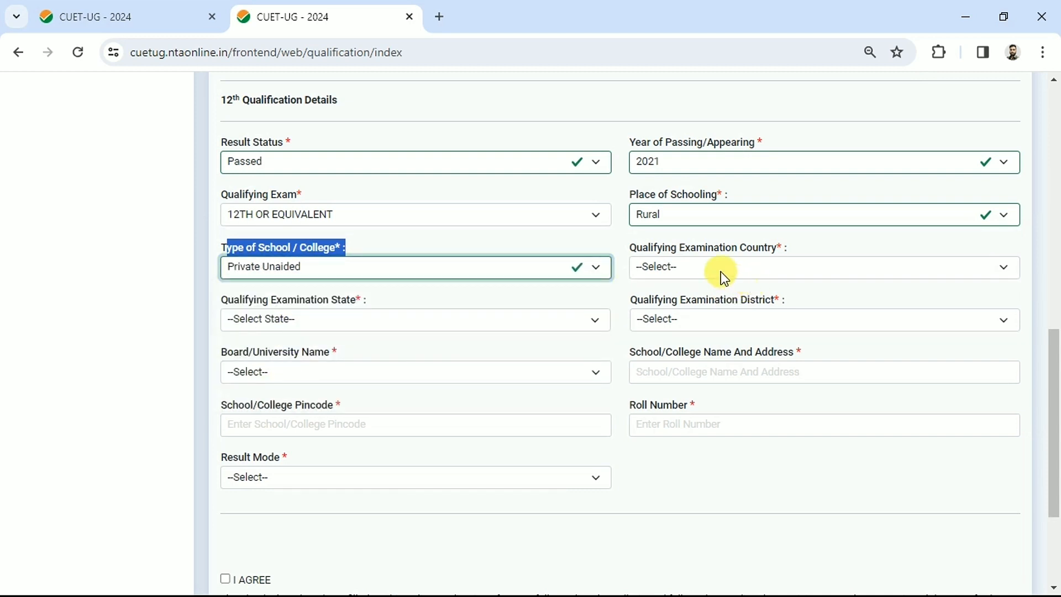
{"action": "left_click", "coordinate": [721, 271]}
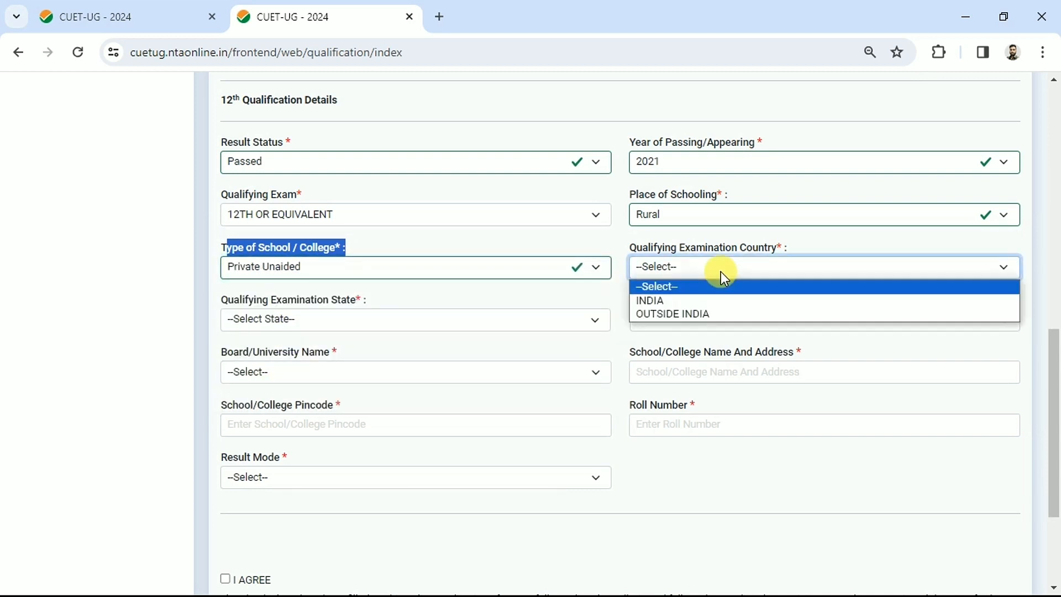
{"action": "left_click", "coordinate": [675, 302]}
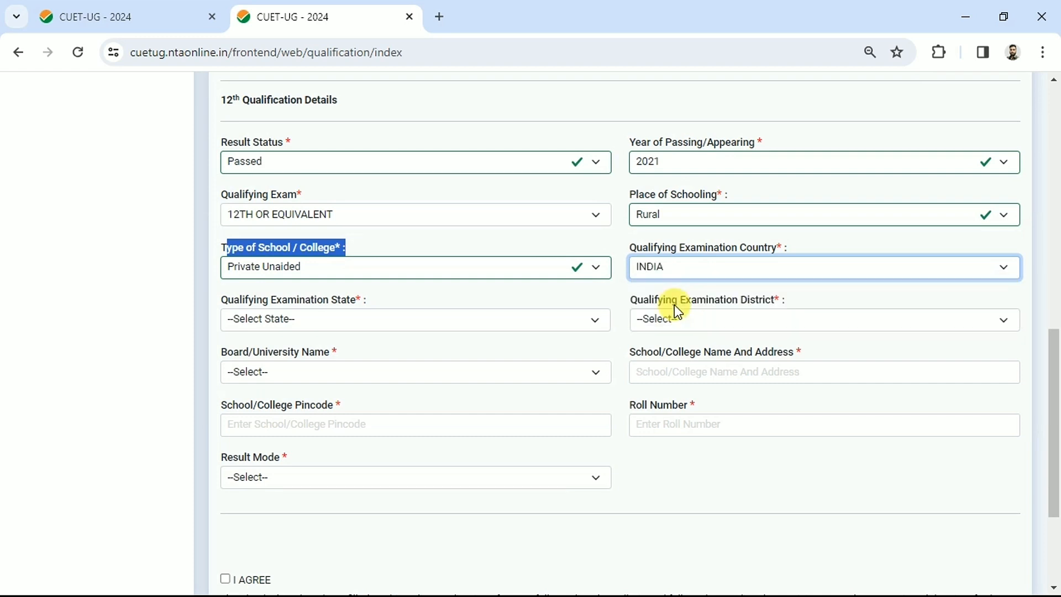
Step: Select UTTAR PRADESH as the 12th qualifying examination state
{"action": "left_click", "coordinate": [295, 324]}
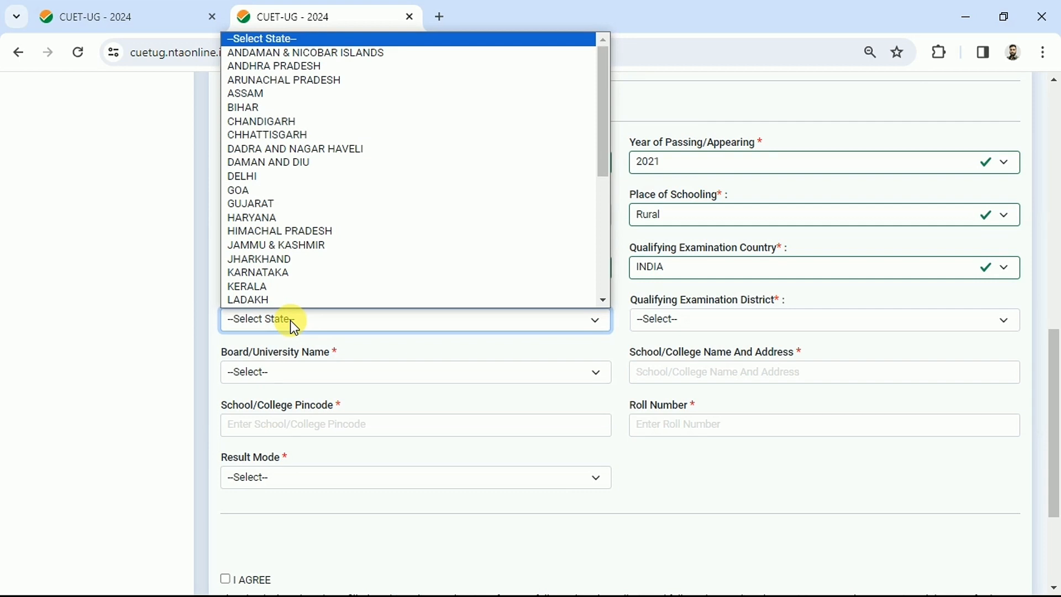
{"action": "key", "text": "u"}
{"action": "key", "text": "Return"}
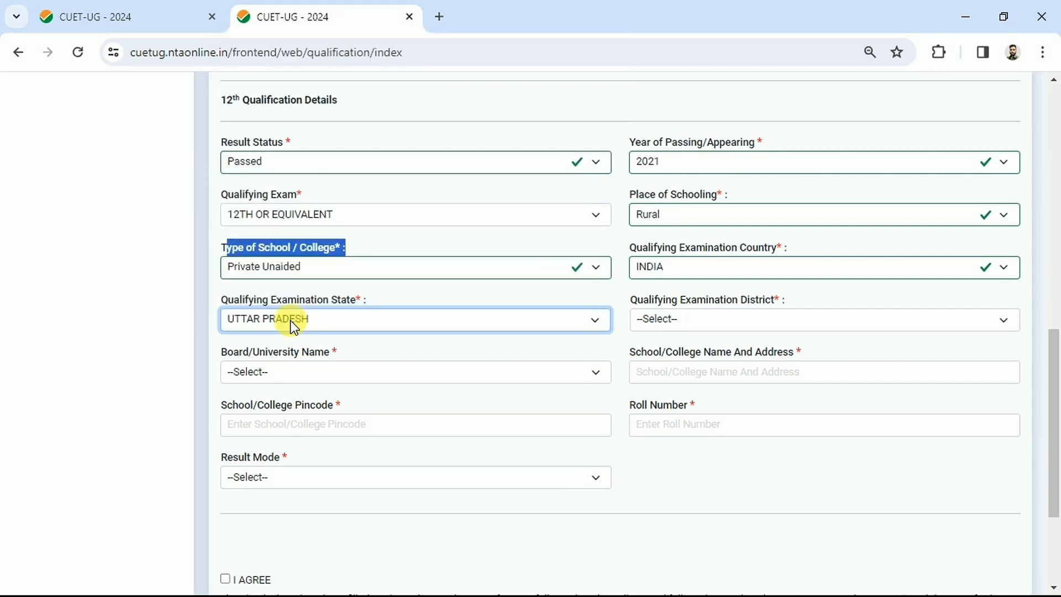
{"action": "left_click", "coordinate": [294, 356]}
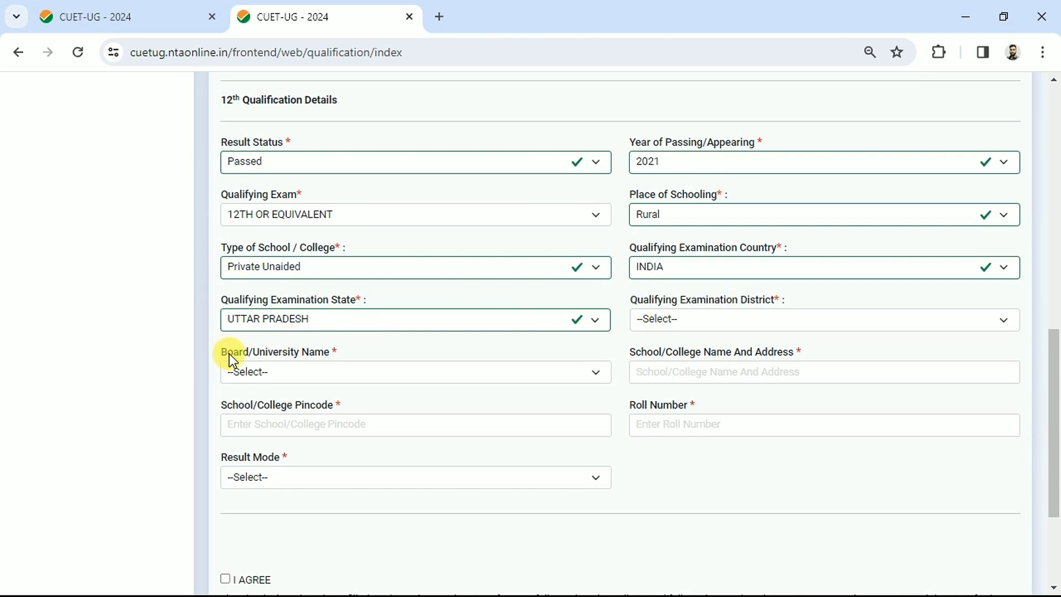
Step: Select U P BOARD OF HIGH SCHOOL & INTERMEDIATE EDUCATION as the 12th board
{"action": "left_click_drag", "start_coordinate": [221, 350], "coordinate": [320, 359]}
{"action": "left_click", "coordinate": [305, 378]}
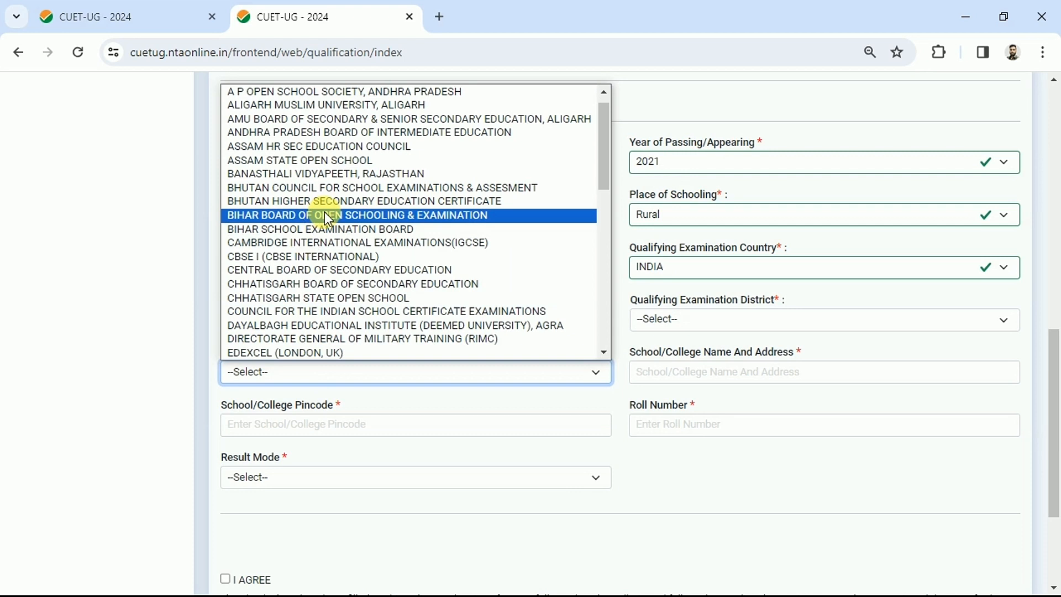
{"action": "key", "text": "u"}
{"action": "key", "text": "Return"}
{"action": "left_click", "coordinate": [297, 403]}
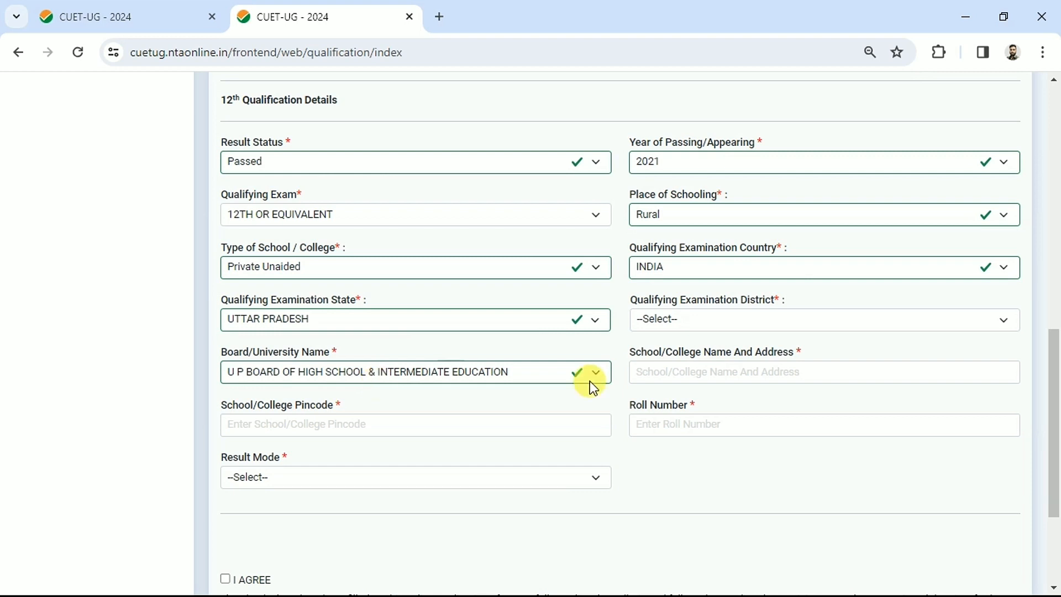
{"action": "left_click_drag", "start_coordinate": [630, 351], "coordinate": [758, 345]}
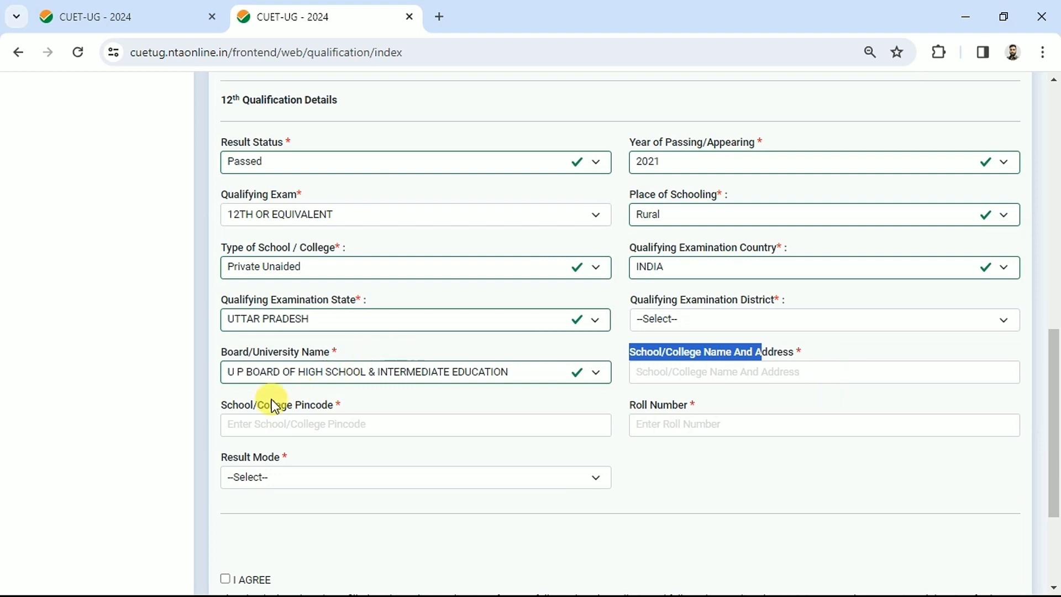
{"action": "left_click_drag", "start_coordinate": [219, 404], "coordinate": [342, 394]}
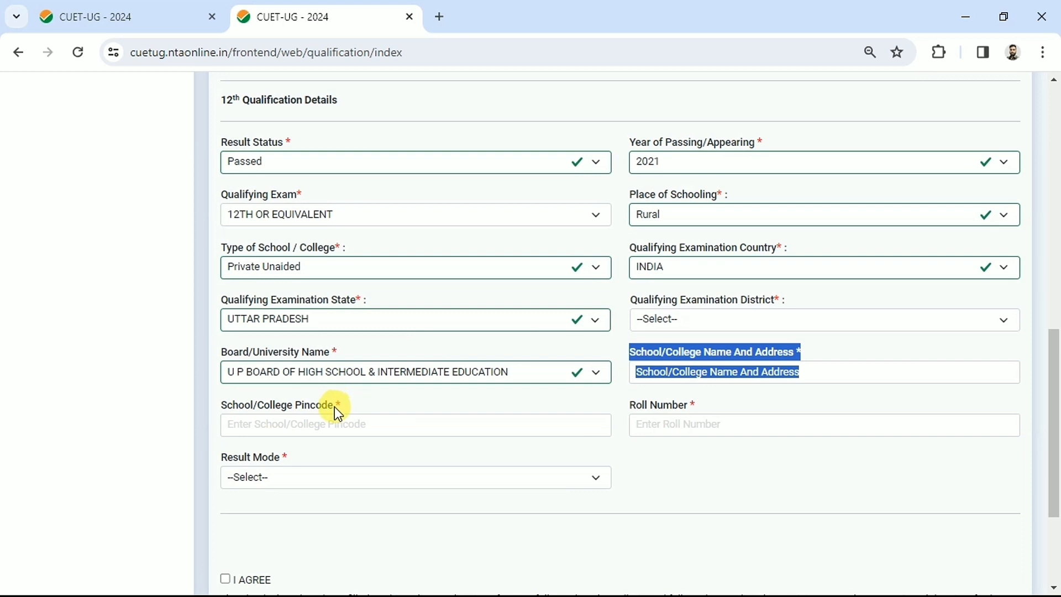
{"action": "left_click", "coordinate": [334, 406]}
{"action": "left_click_drag", "start_coordinate": [257, 406], "coordinate": [335, 408]}
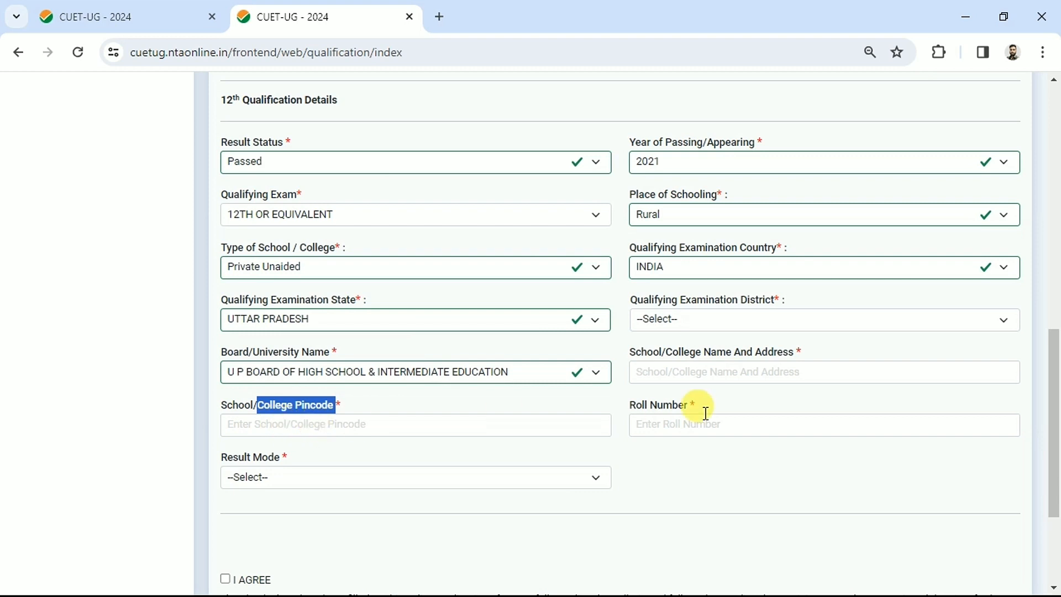
{"action": "left_click_drag", "start_coordinate": [636, 404], "coordinate": [692, 404]}
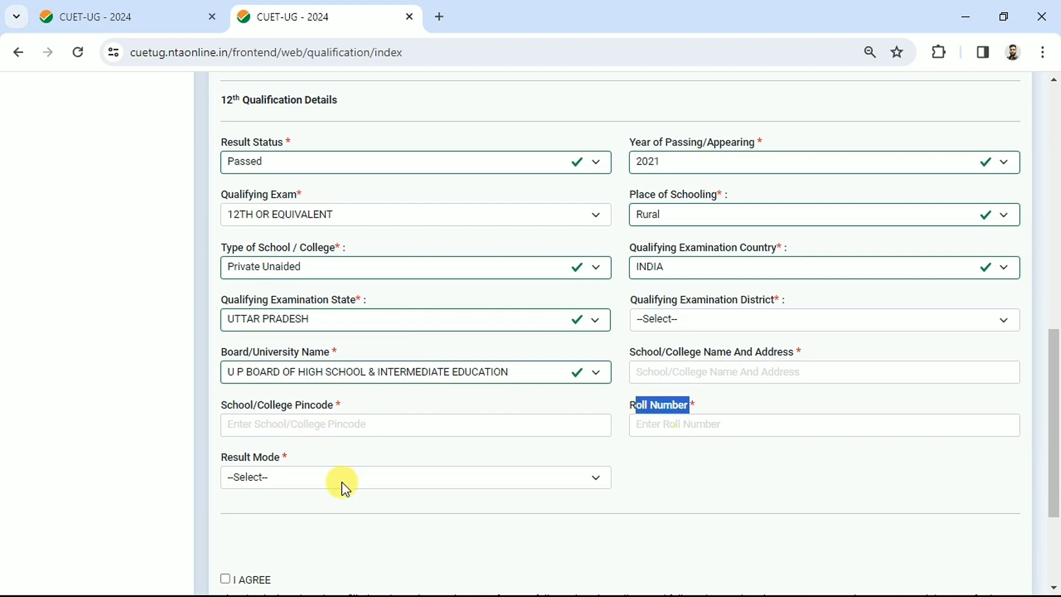
{"action": "left_click", "coordinate": [244, 457]}
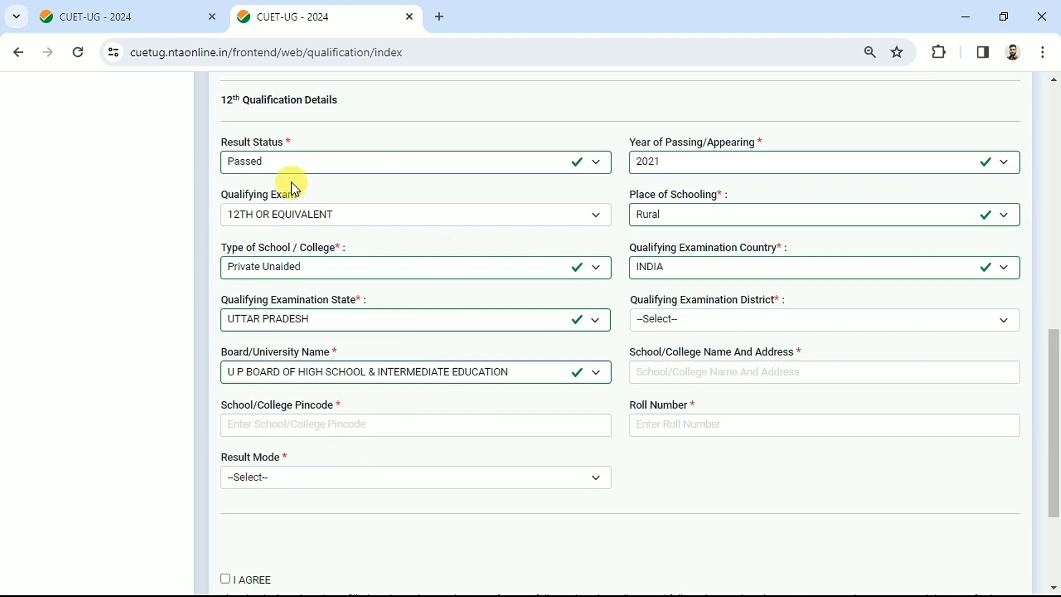
{"action": "left_click_drag", "start_coordinate": [228, 459], "coordinate": [304, 456]}
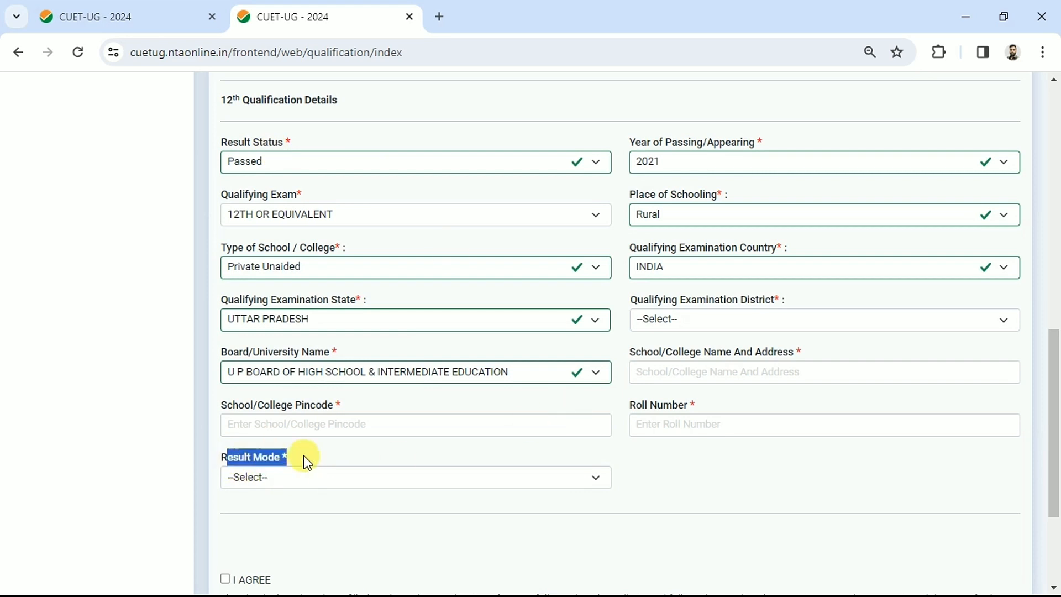
Step: Record the 12th result as Percentage, 500 total and 412 obtained (82.40%), and agree to the declaration
{"action": "left_click", "coordinate": [268, 476]}
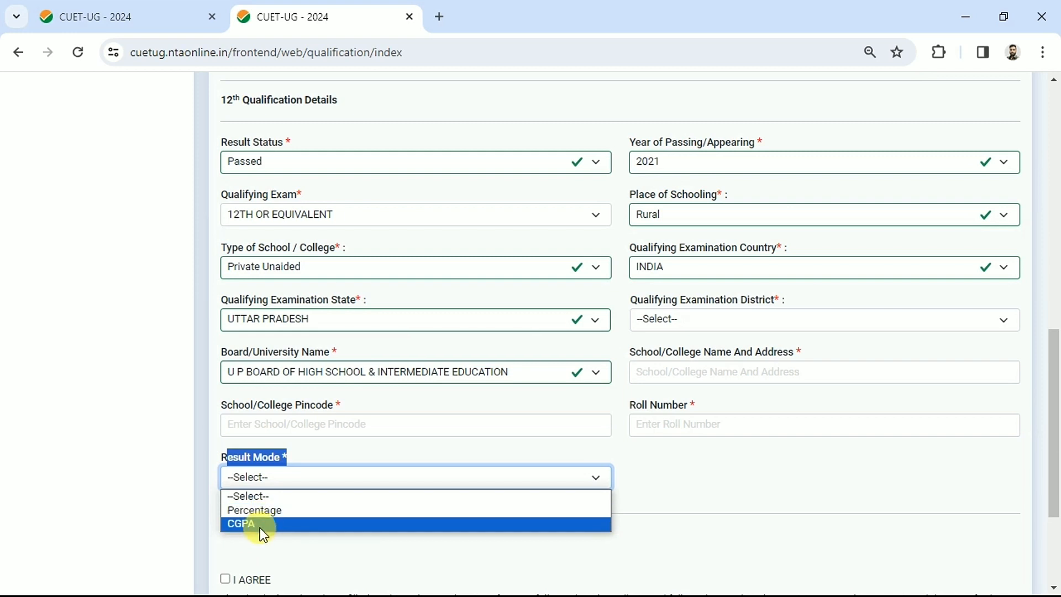
{"action": "left_click", "coordinate": [243, 511]}
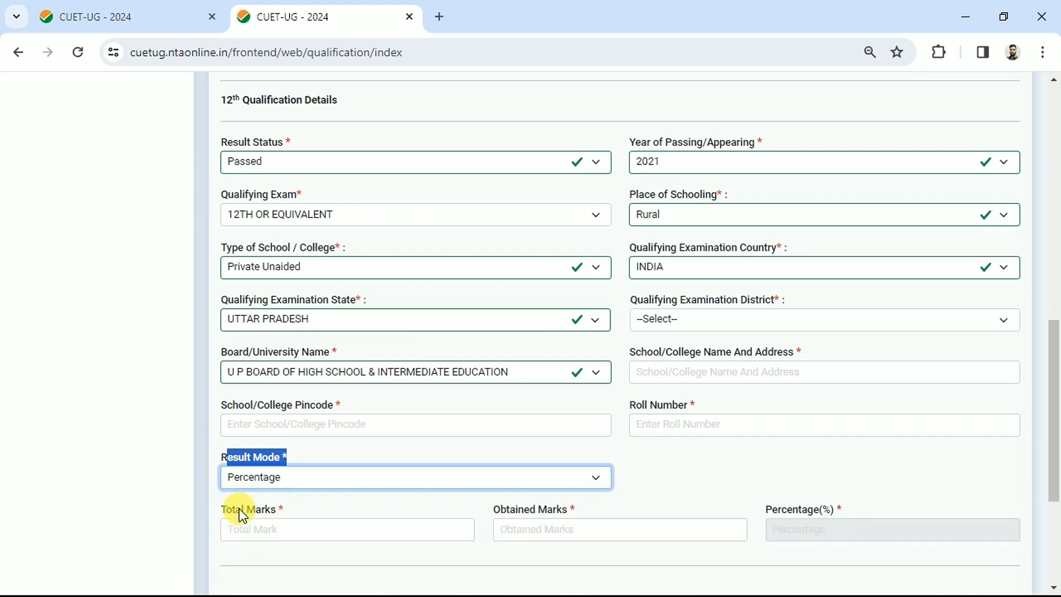
{"action": "left_click", "coordinate": [331, 516]}
{"action": "left_click", "coordinate": [285, 533]}
{"action": "type", "text": "500"}
{"action": "left_click", "coordinate": [539, 566]}
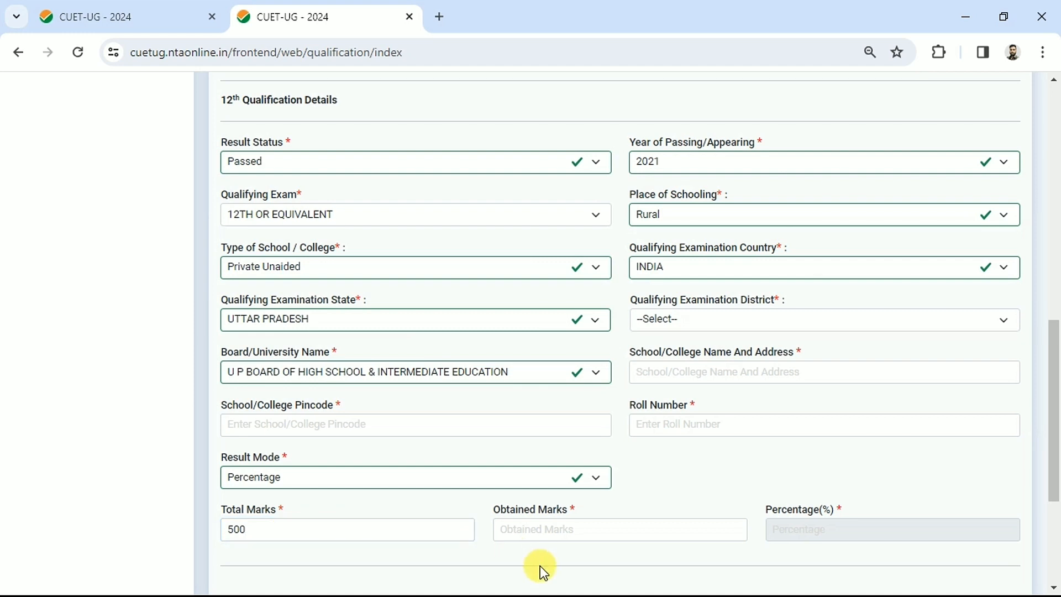
{"action": "left_click", "coordinate": [535, 524]}
{"action": "type", "text": "412"}
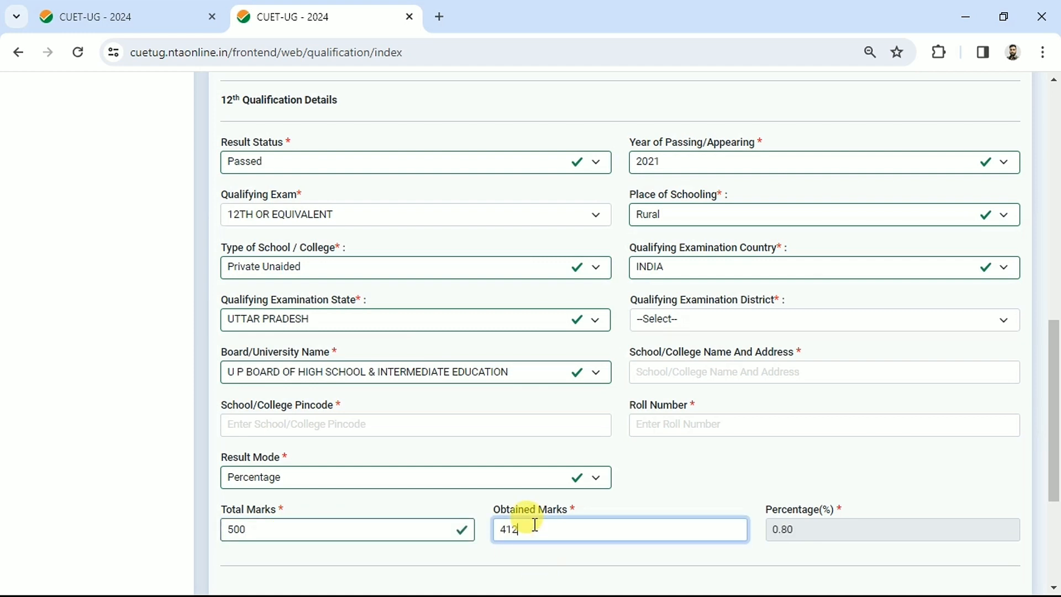
{"action": "left_click", "coordinate": [804, 524]}
{"action": "left_click_drag", "start_coordinate": [769, 531], "coordinate": [812, 528]}
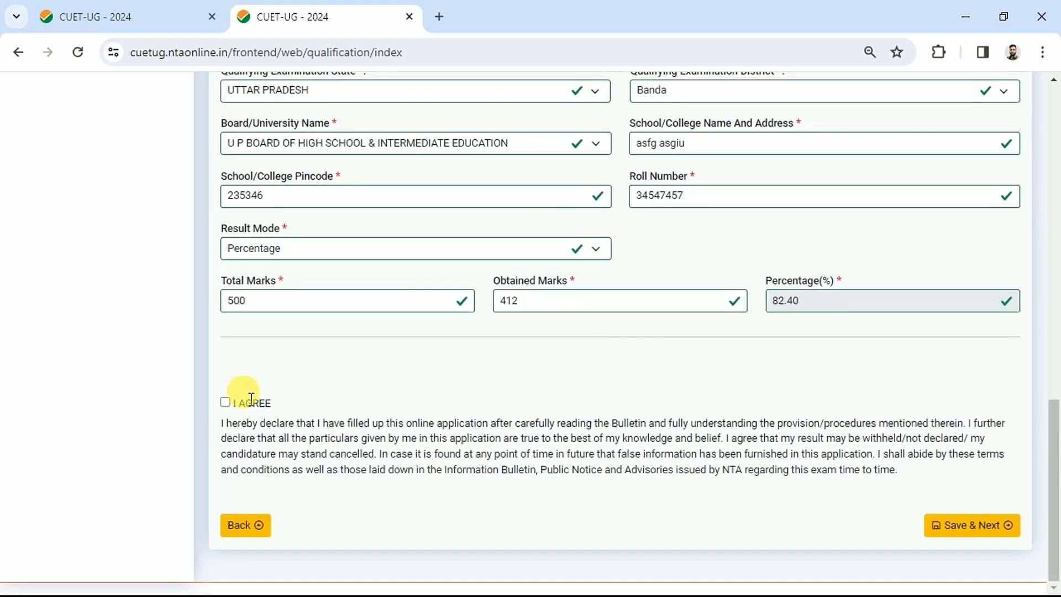
{"action": "left_click", "coordinate": [225, 402]}
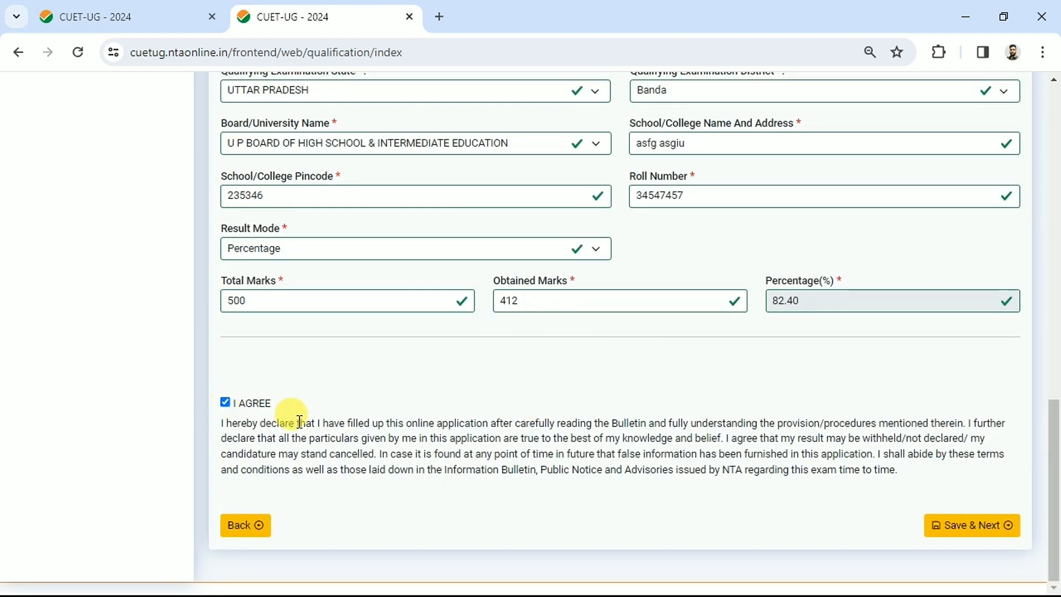
Step: Save the qualification details with Save & Next and open the Select University Name list
{"action": "left_click", "coordinate": [989, 530]}
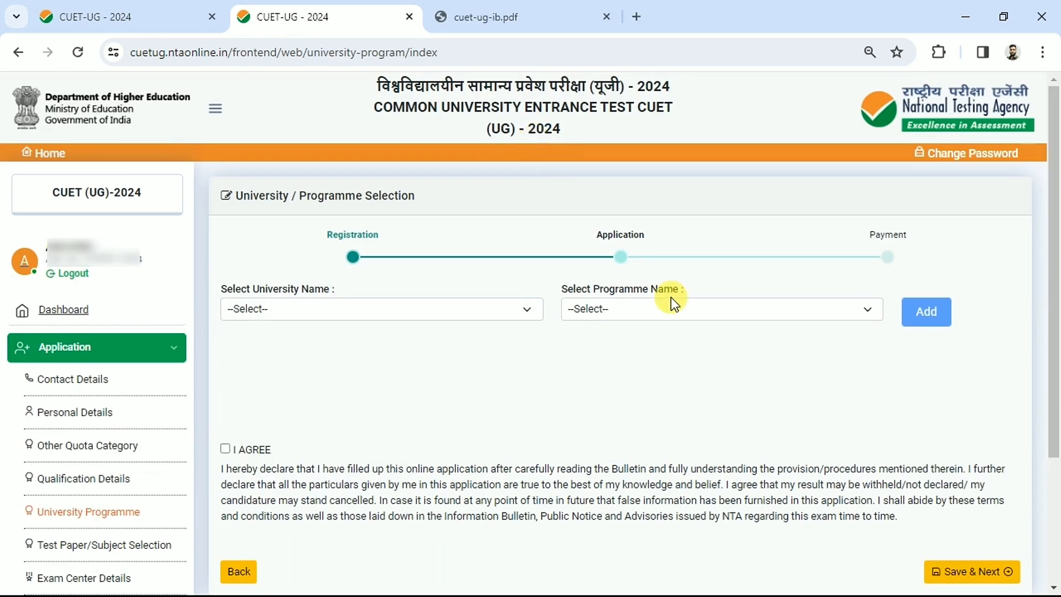
{"action": "left_click_drag", "start_coordinate": [259, 196], "coordinate": [451, 208]}
{"action": "left_click", "coordinate": [343, 344]}
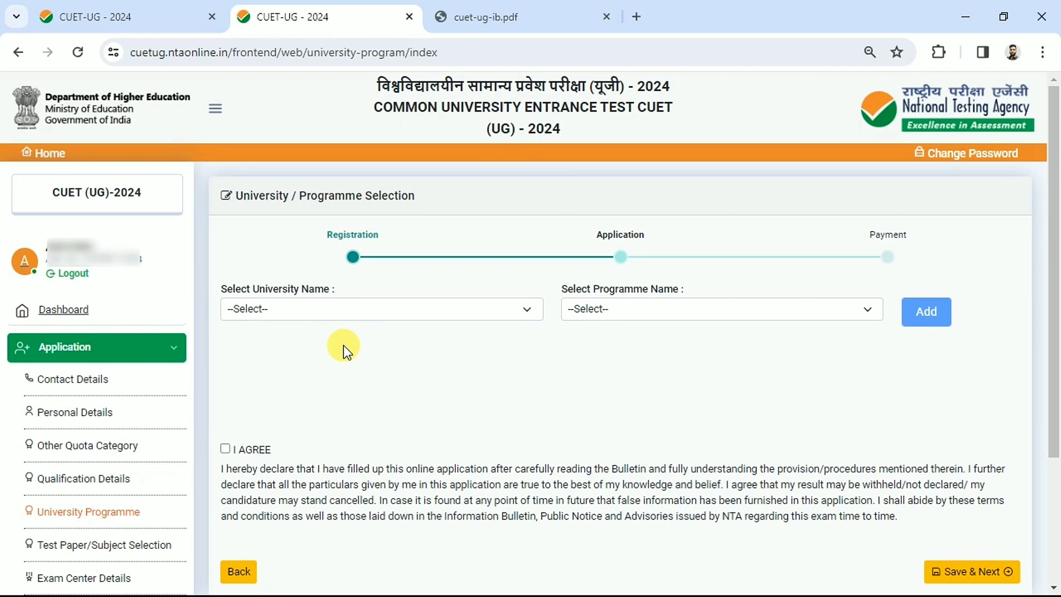
{"action": "left_click", "coordinate": [302, 309]}
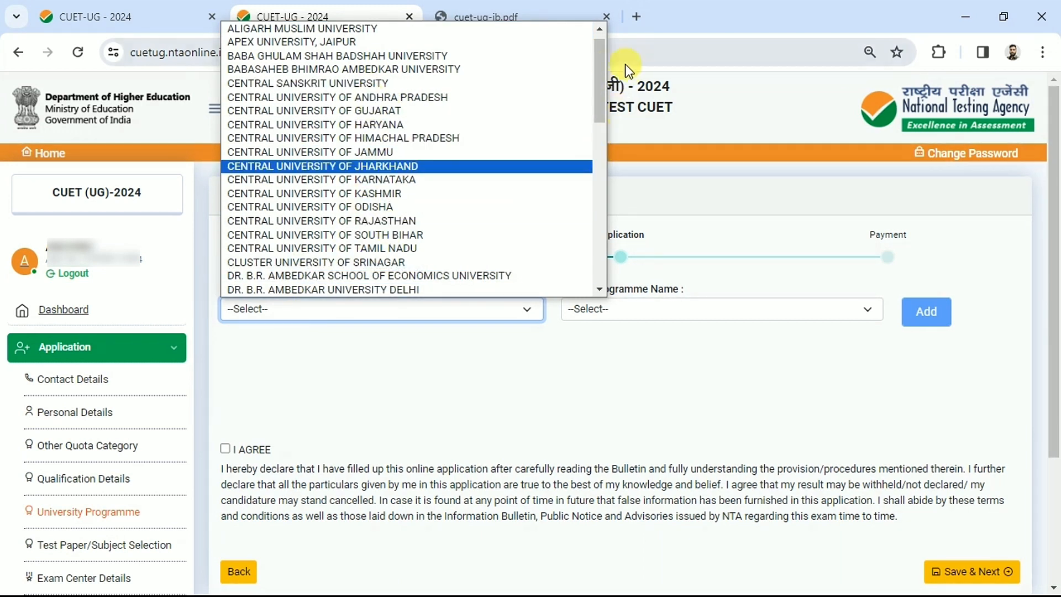
{"action": "mouse_move", "coordinate": [599, 58]}
{"action": "left_mouse_down"}
{"action": "mouse_move", "coordinate": [588, 247]}
{"action": "mouse_move", "coordinate": [603, 45]}
{"action": "left_mouse_up"}
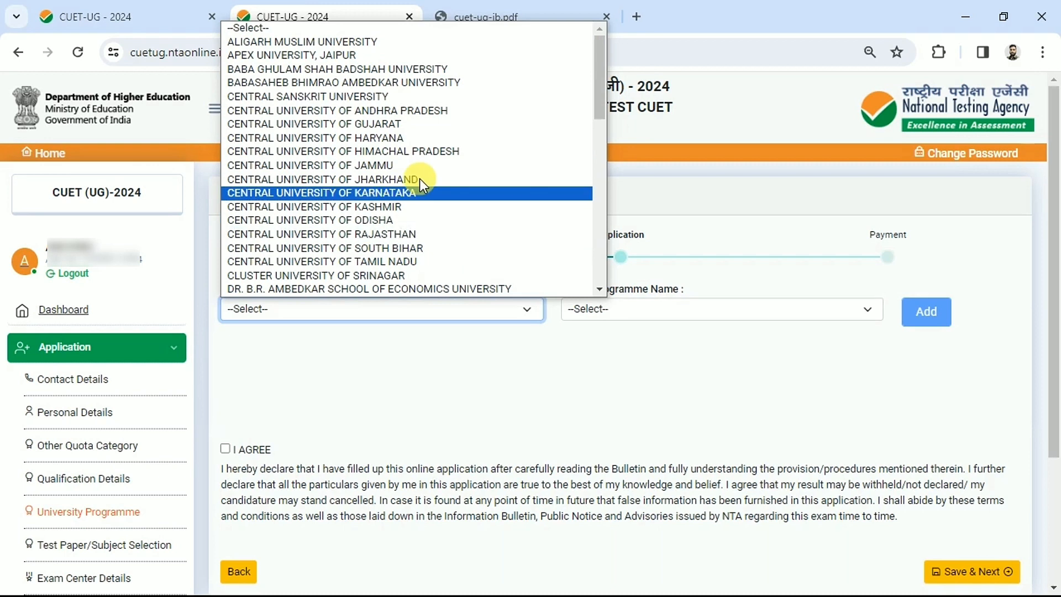
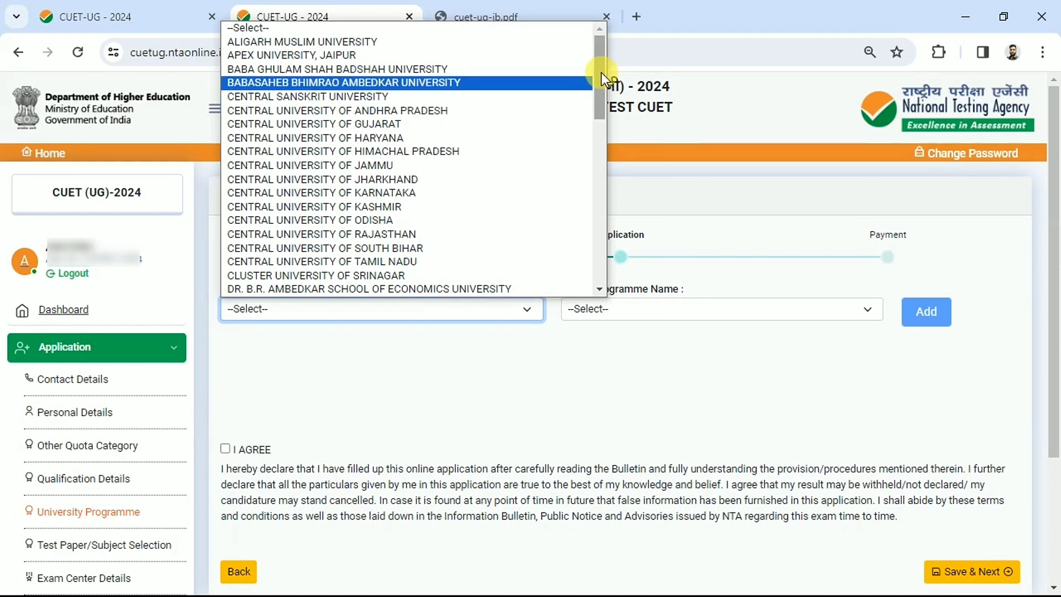
Step: Add United University, Prayagraj with Bachelor of Commerce (Honours) as a programme choice
{"action": "left_click_drag", "start_coordinate": [602, 72], "coordinate": [602, 233]}
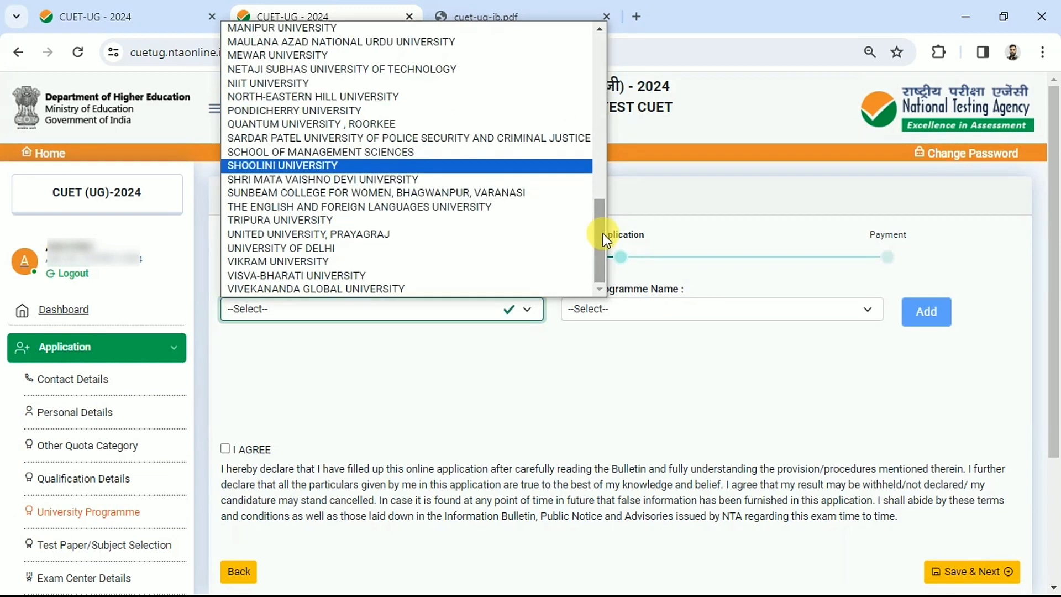
{"action": "left_click", "coordinate": [350, 237]}
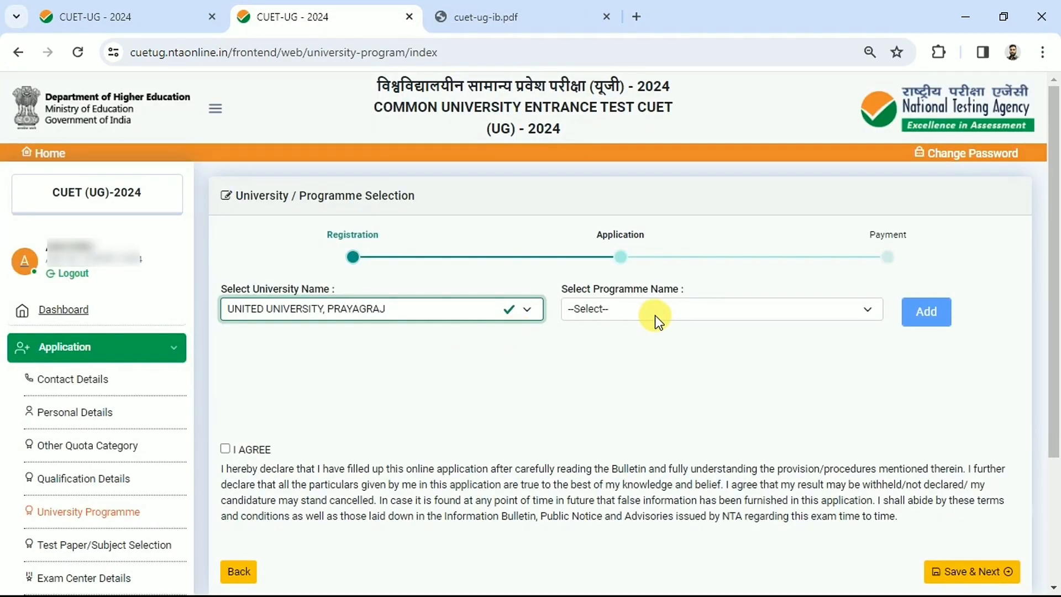
{"action": "left_click_drag", "start_coordinate": [573, 291], "coordinate": [675, 286]}
{"action": "left_click", "coordinate": [652, 307]}
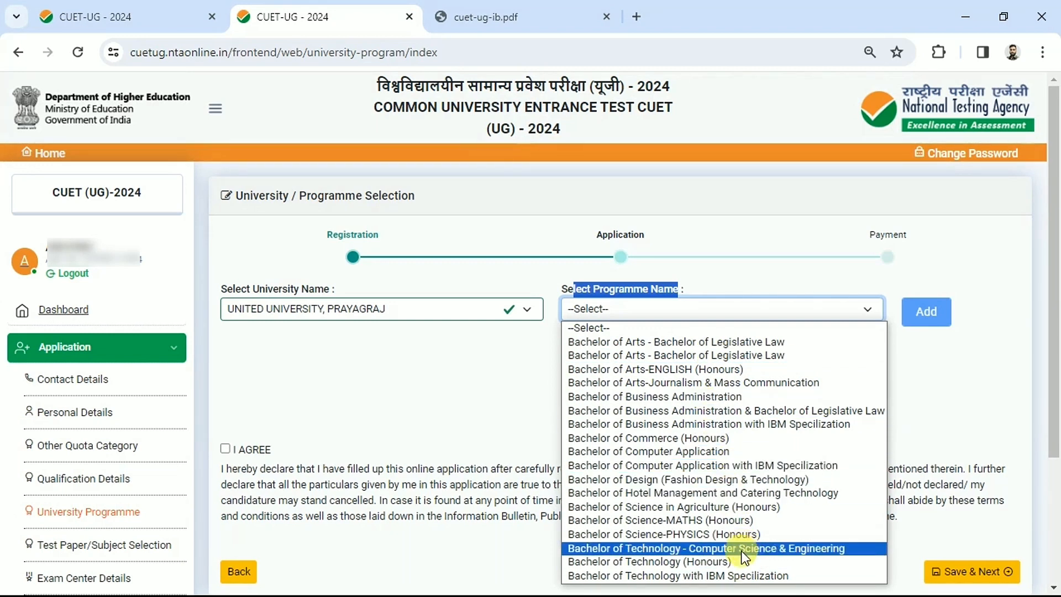
{"action": "left_click", "coordinate": [685, 438]}
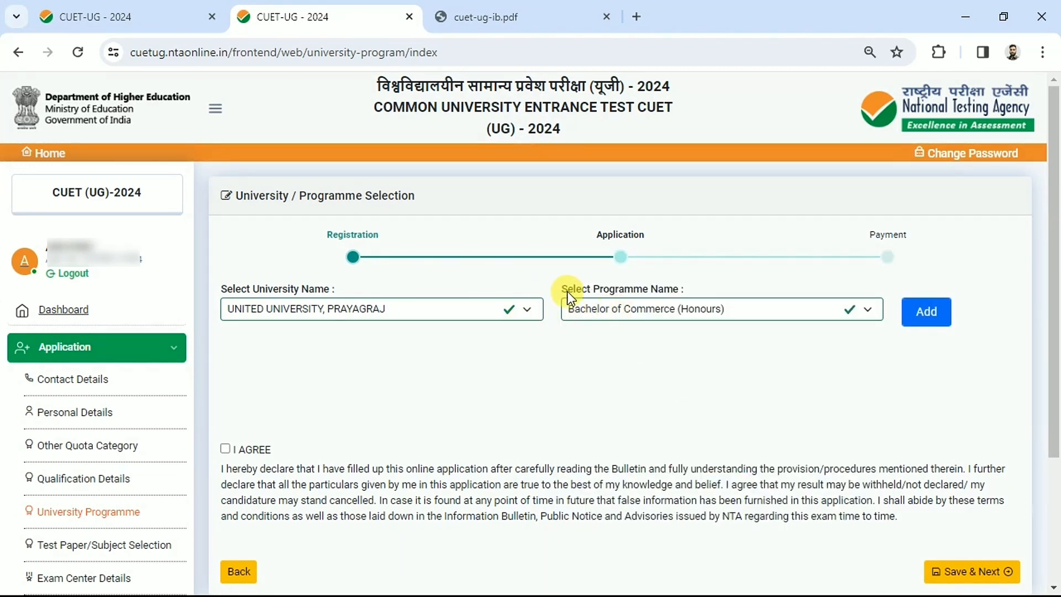
{"action": "left_click", "coordinate": [924, 314]}
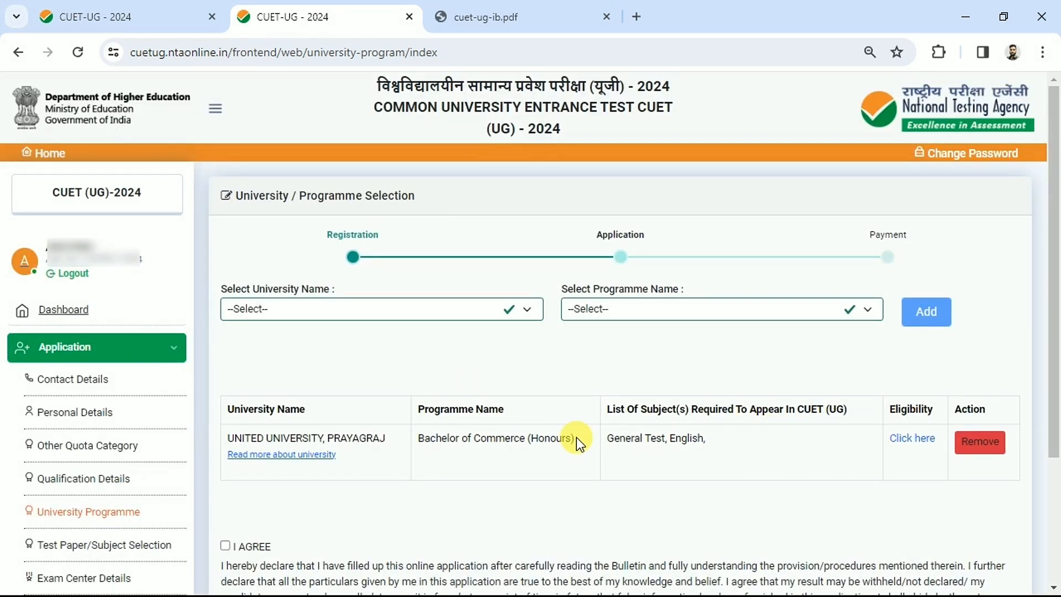
Step: Select UNIVERSITY OF DELHI as the second university
{"action": "left_click", "coordinate": [334, 308]}
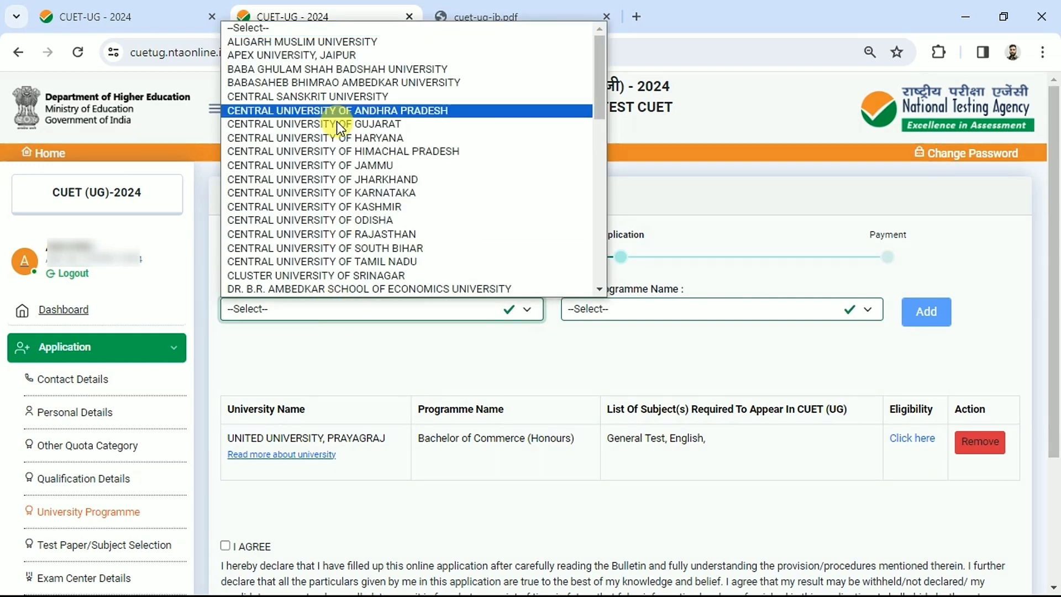
{"action": "left_click_drag", "start_coordinate": [227, 437], "coordinate": [360, 442]}
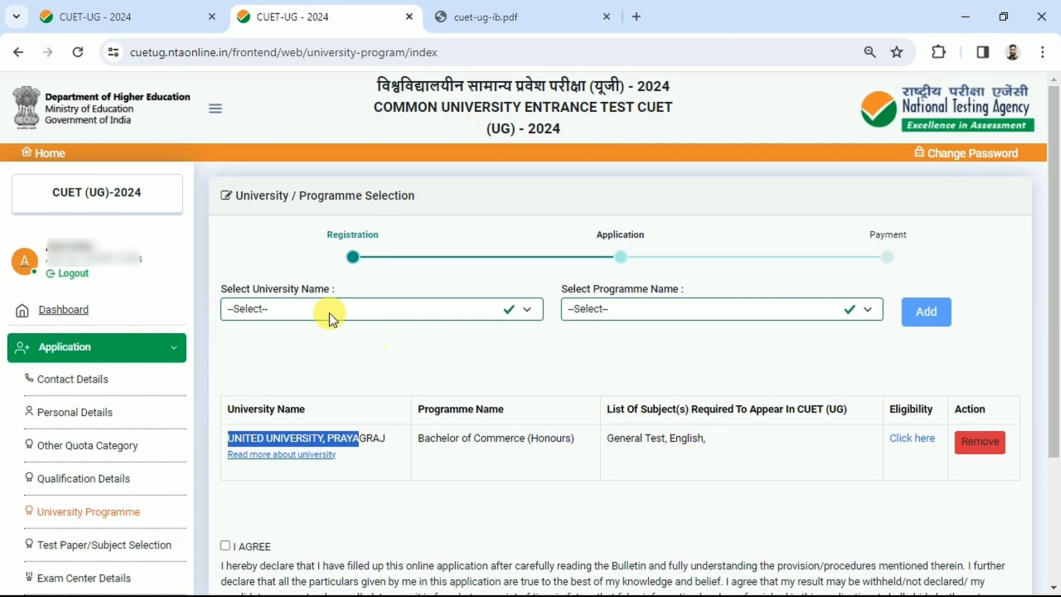
{"action": "left_click", "coordinate": [329, 312]}
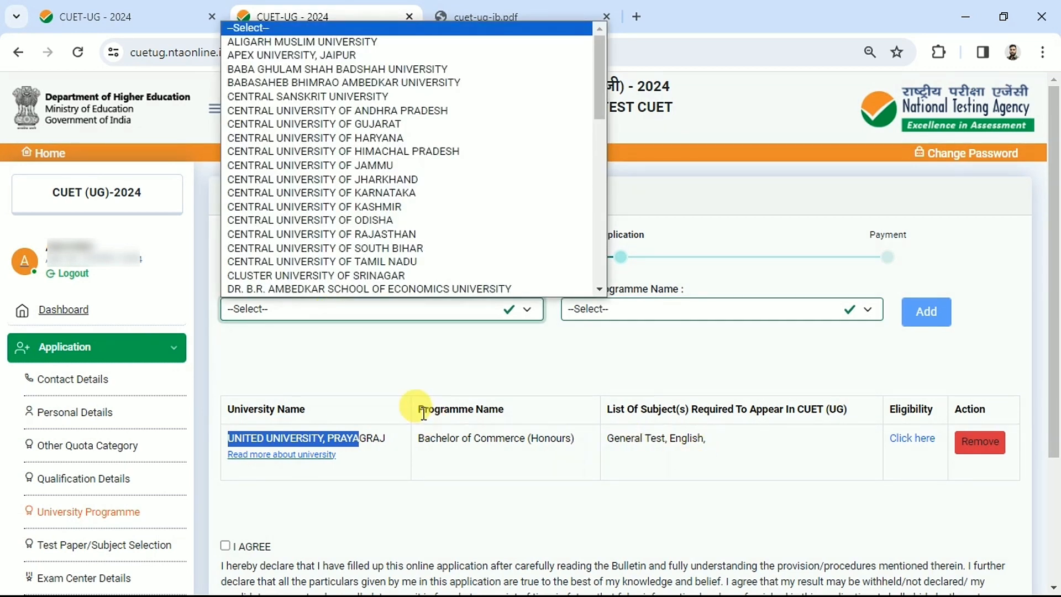
{"action": "left_click_drag", "start_coordinate": [419, 410], "coordinate": [503, 408]}
{"action": "left_click", "coordinate": [308, 314]}
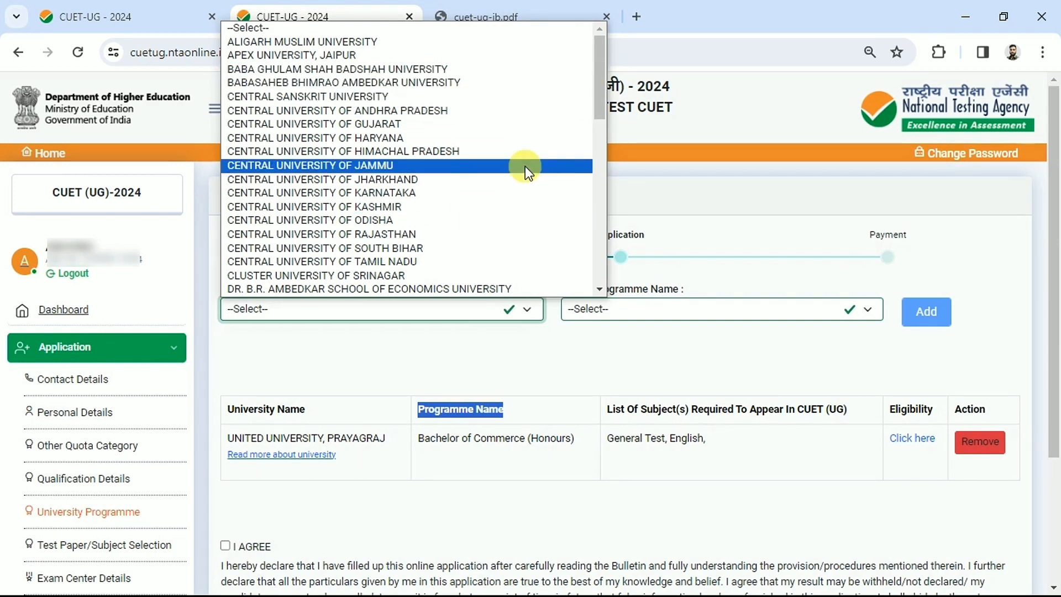
{"action": "scroll", "coordinate": [497, 157], "scroll_direction": "down", "scroll_amount": 4}
{"action": "key", "text": "u"}
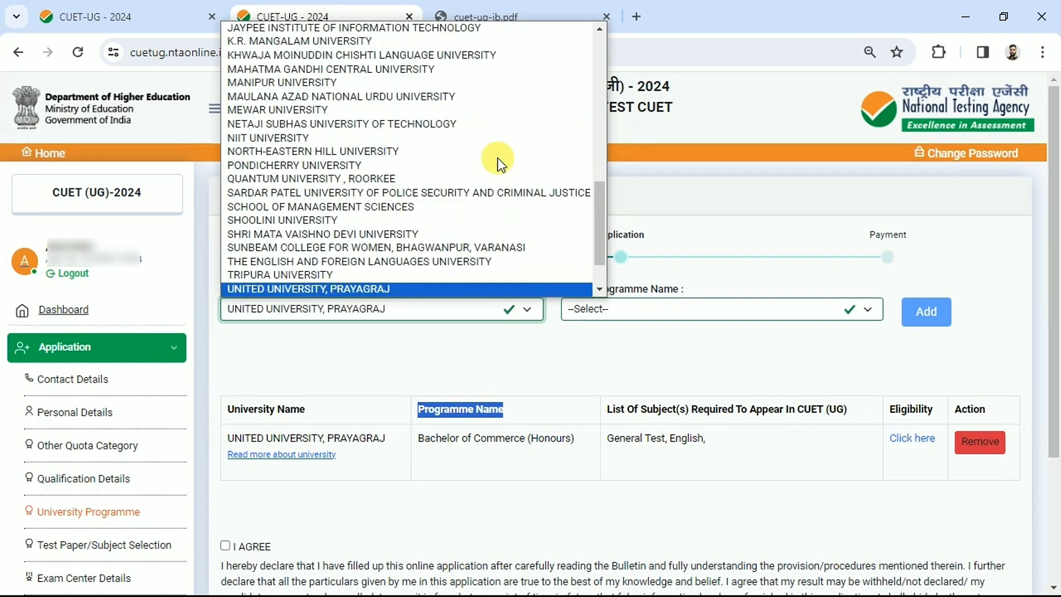
{"action": "key", "text": "Down"}
{"action": "left_click", "coordinate": [290, 290]}
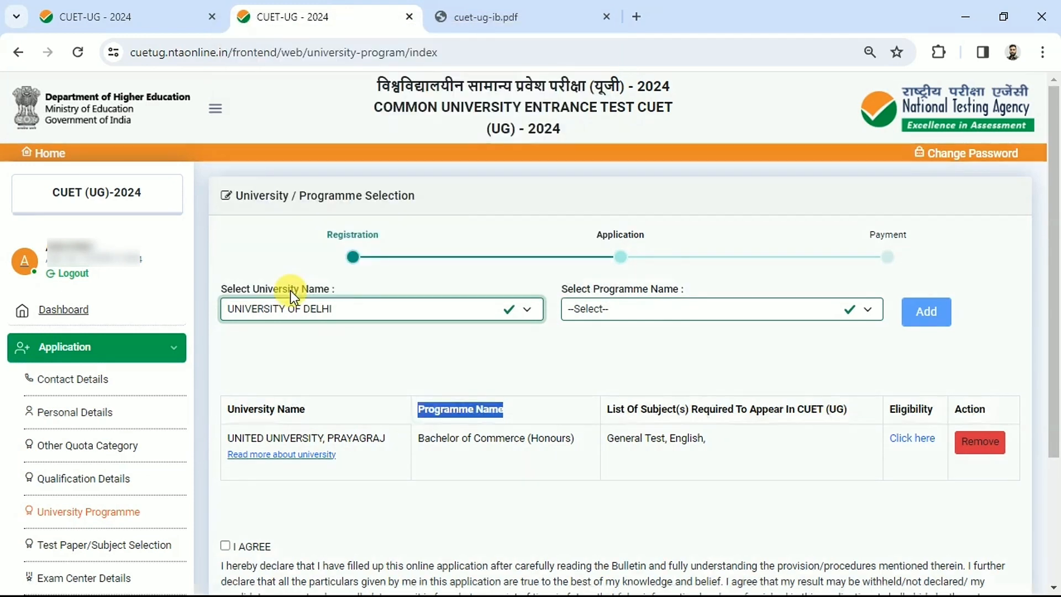
Step: Choose B.A.(Hons.) History as the Delhi programme and add it to the table
{"action": "left_click", "coordinate": [589, 312]}
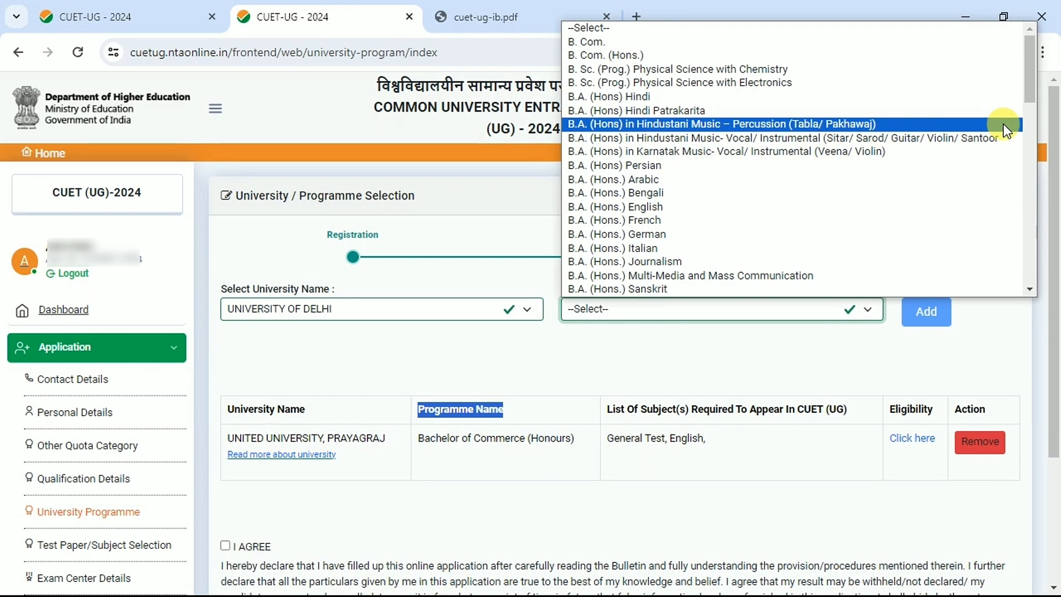
{"action": "scroll", "coordinate": [1032, 97], "scroll_direction": "down", "scroll_amount": 1}
{"action": "left_click_drag", "start_coordinate": [1039, 221], "coordinate": [1045, 165]}
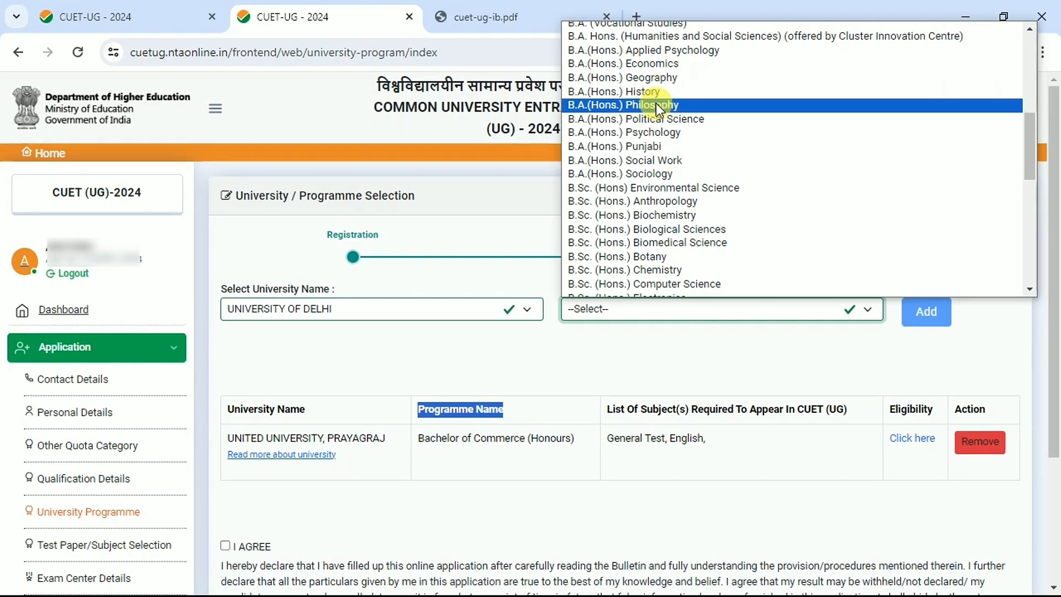
{"action": "left_click", "coordinate": [625, 91]}
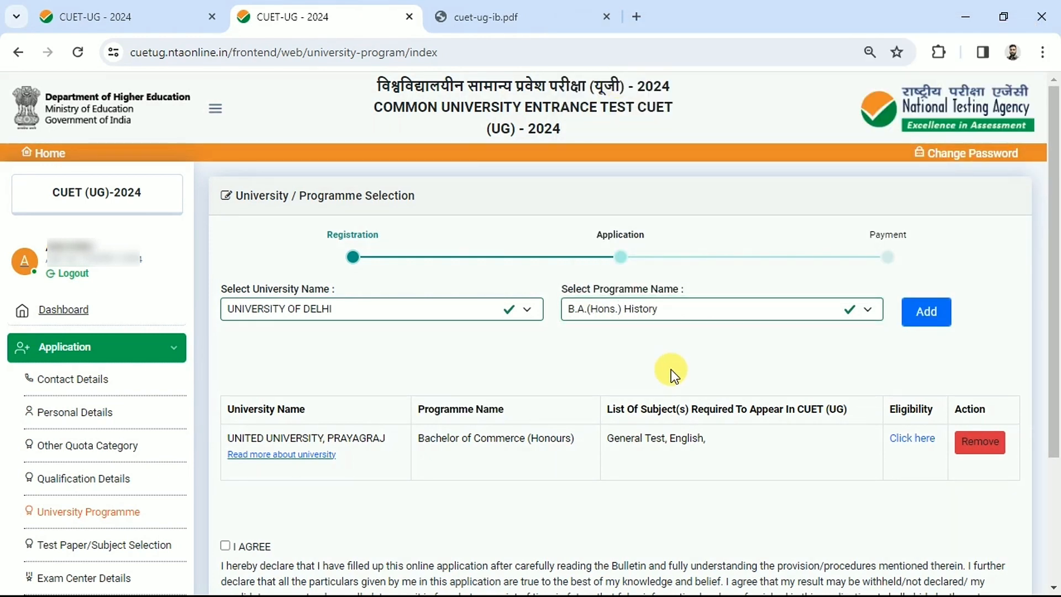
{"action": "left_click", "coordinate": [932, 317]}
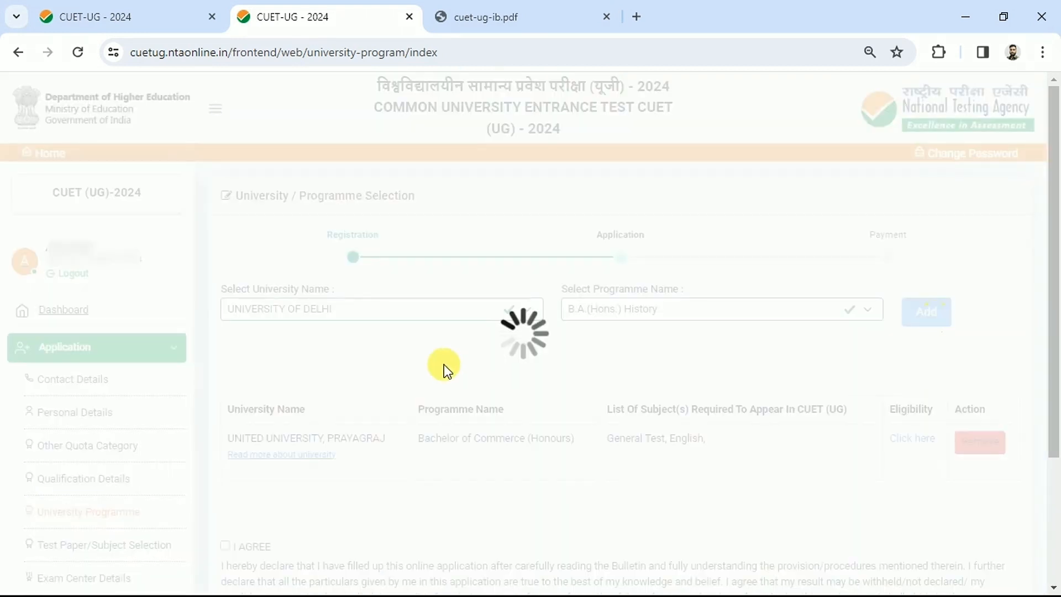
{"action": "left_click", "coordinate": [327, 310]}
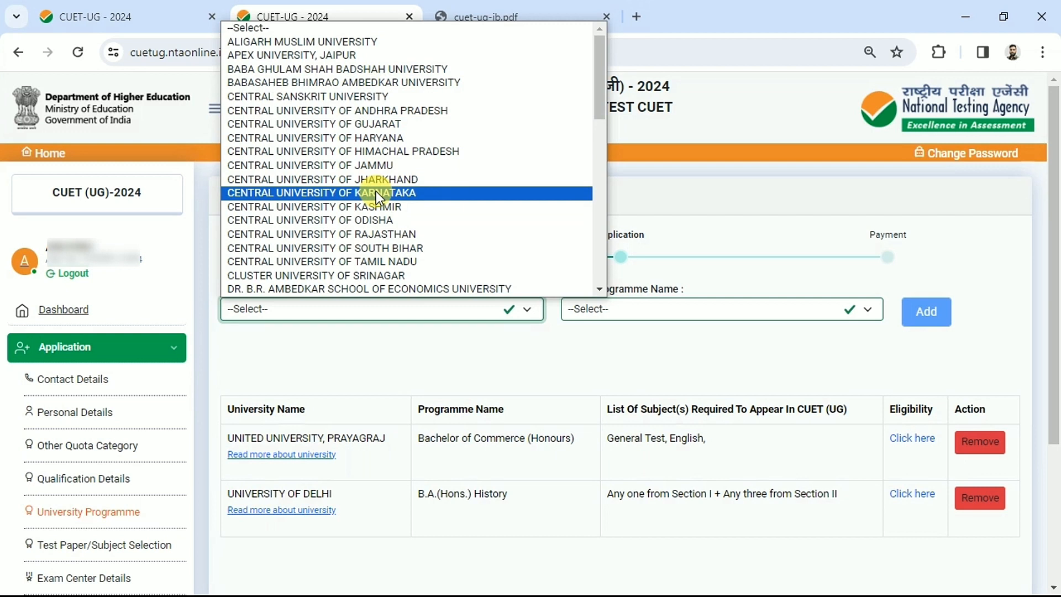
Step: Add B.A.(Hons.) English at UNIVERSITY OF DELHI and save the programme choices
{"action": "key", "text": "u"}
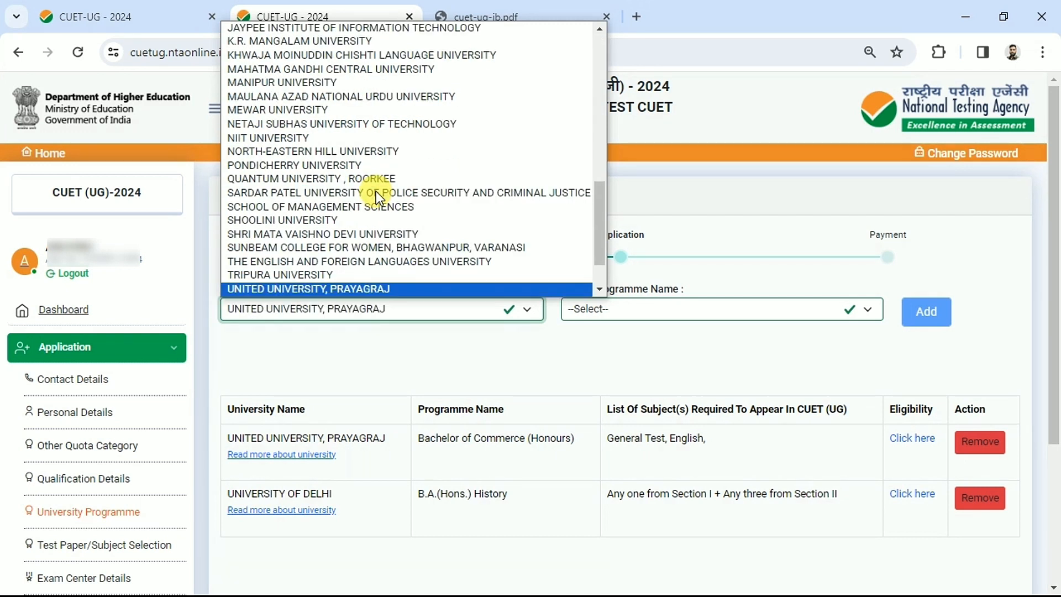
{"action": "key", "text": "Down"}
{"action": "key", "text": "Down"}
{"action": "key", "text": "Up"}
{"action": "key", "text": "Return"}
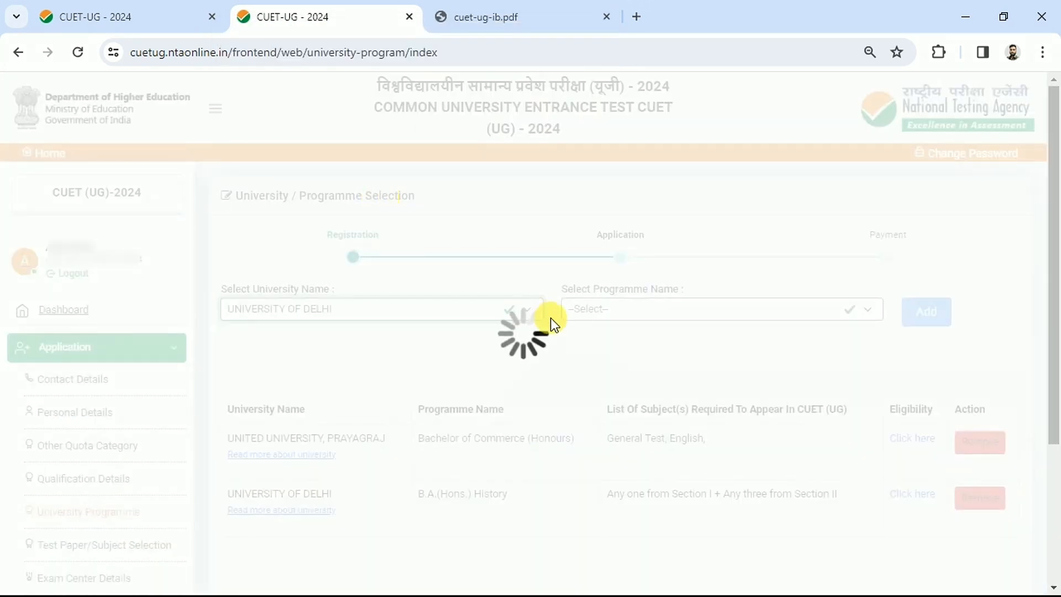
{"action": "left_click", "coordinate": [645, 314]}
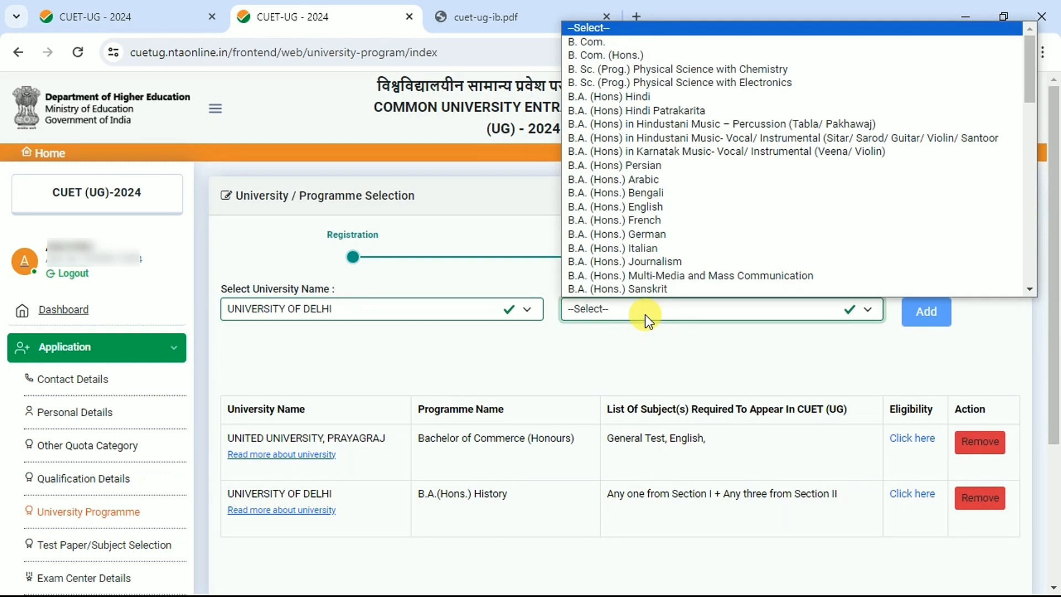
{"action": "scroll", "coordinate": [833, 130], "scroll_direction": "down", "scroll_amount": 1}
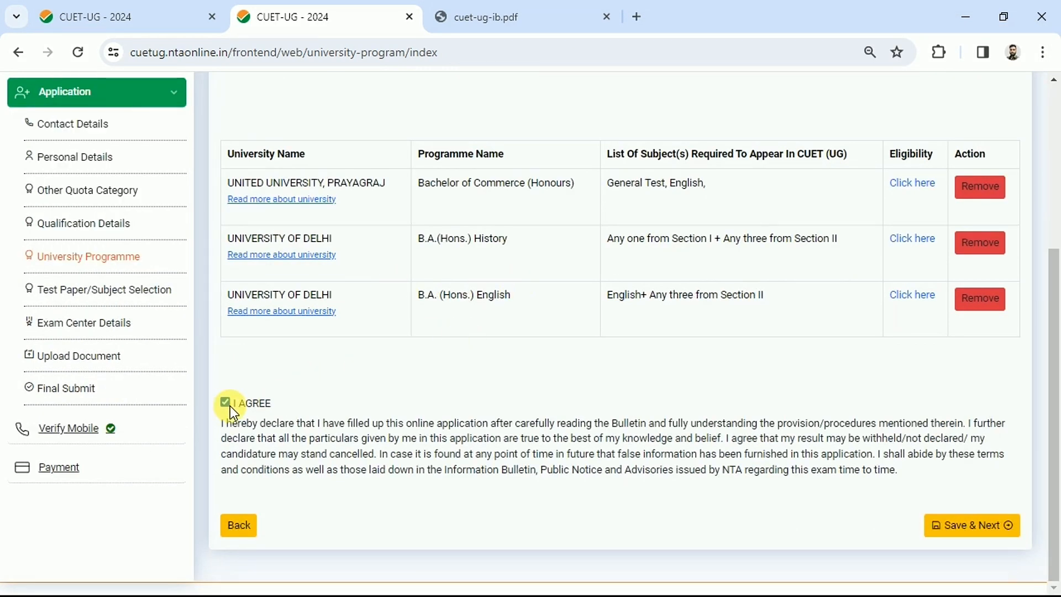
{"action": "left_click", "coordinate": [979, 537]}
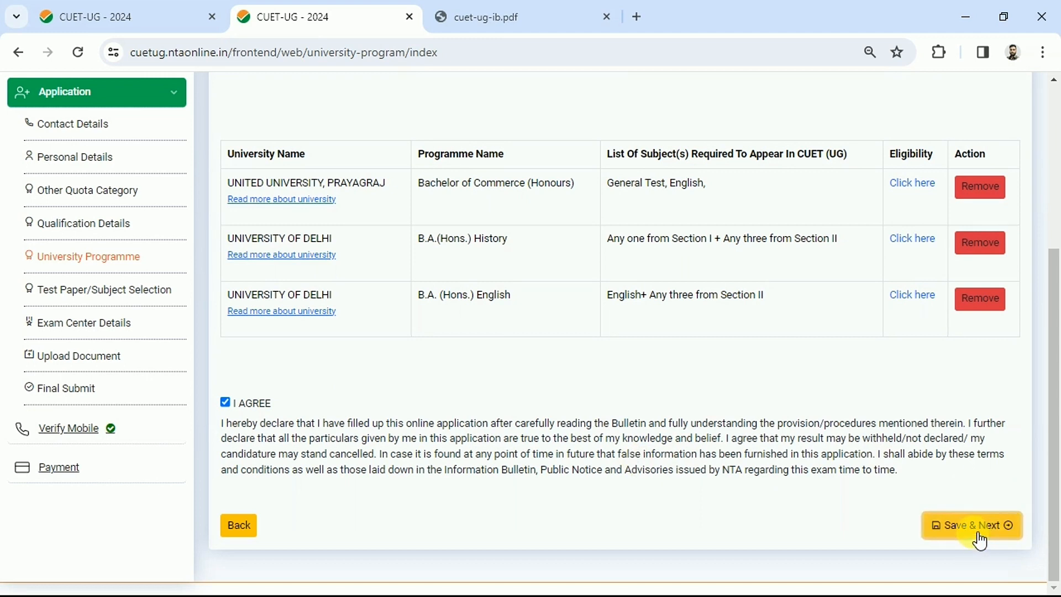
Step: Switch from the blank subject selection form to the cuet-ug-ib.pdf information bulletin
{"action": "scroll", "coordinate": [727, 183], "scroll_direction": "down", "scroll_amount": 1}
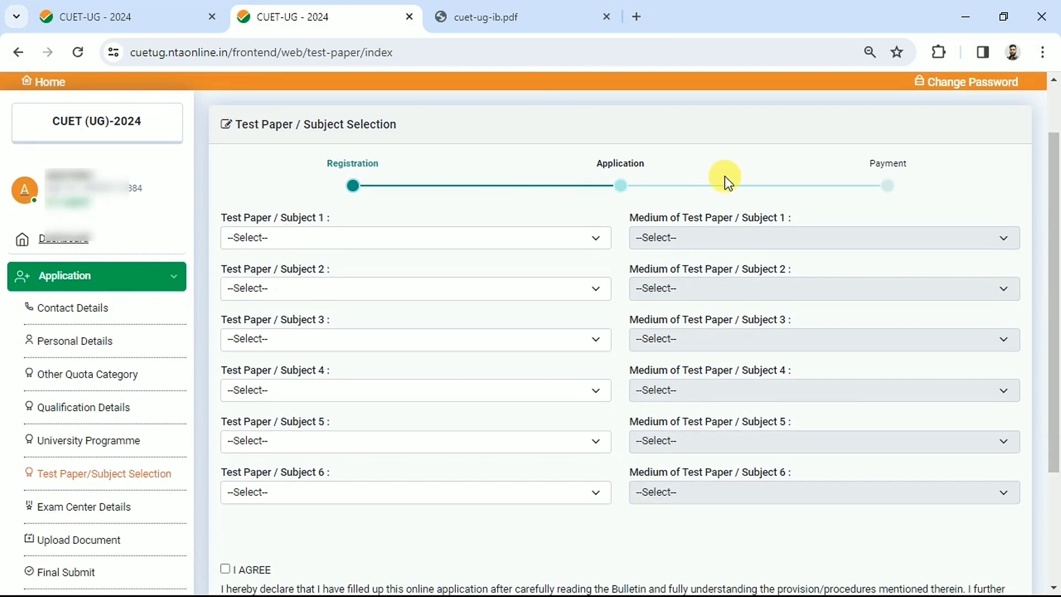
{"action": "left_click_drag", "start_coordinate": [265, 134], "coordinate": [399, 148]}
{"action": "left_click", "coordinate": [400, 148]}
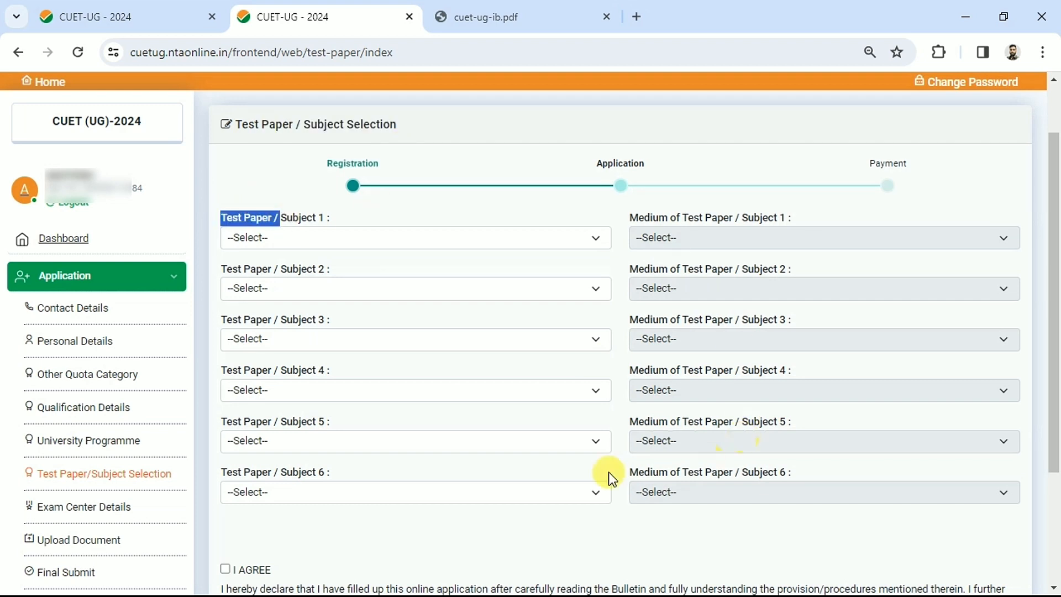
{"action": "left_click", "coordinate": [429, 406]}
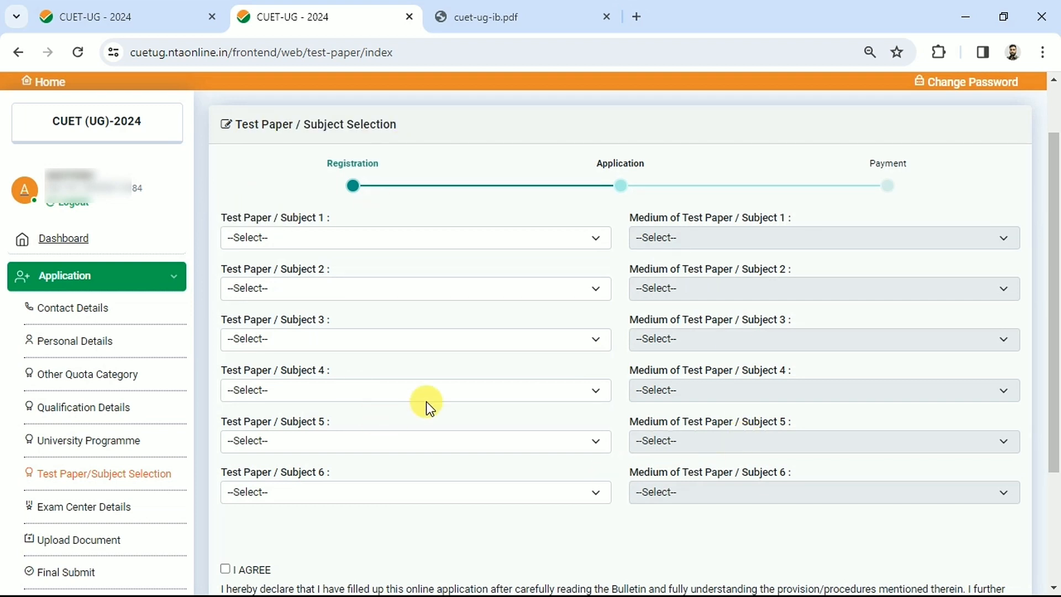
{"action": "left_click", "coordinate": [509, 11]}
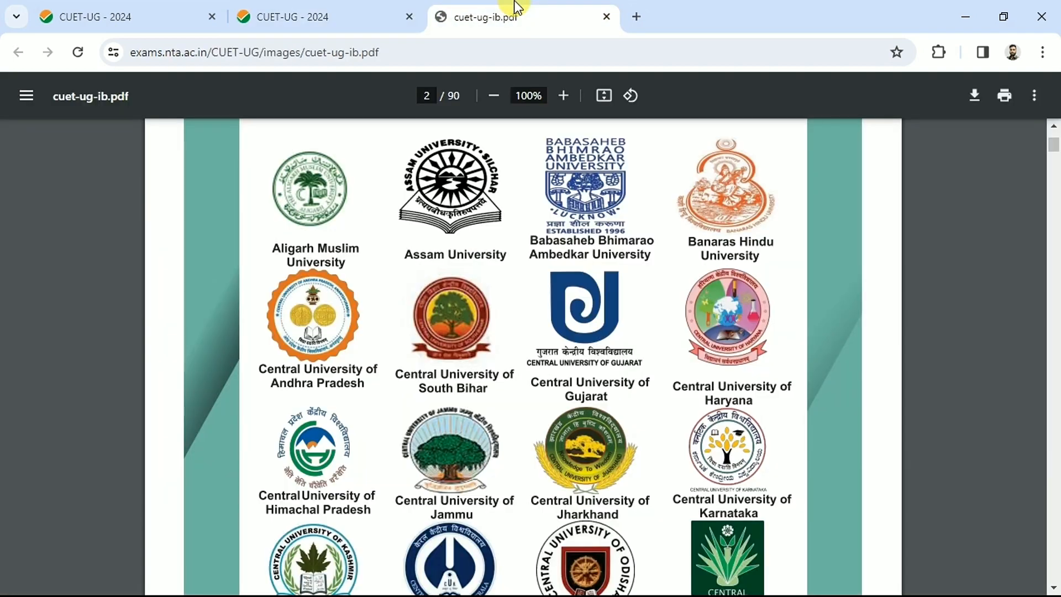
Step: Scroll to page 17 and highlight the Scheme of Examination heading and 61 total subjects
{"action": "left_click_drag", "start_coordinate": [1055, 148], "coordinate": [1055, 177]}
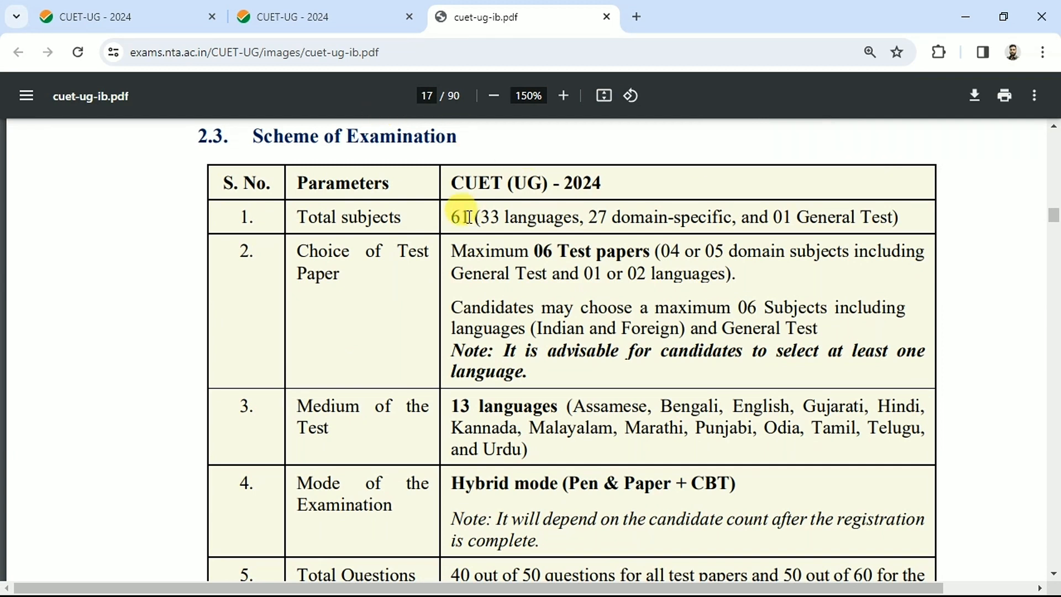
{"action": "left_click_drag", "start_coordinate": [476, 216], "coordinate": [868, 169]}
{"action": "left_click_drag", "start_coordinate": [271, 135], "coordinate": [409, 148]}
{"action": "left_click", "coordinate": [412, 151]}
{"action": "left_click_drag", "start_coordinate": [317, 218], "coordinate": [490, 228]}
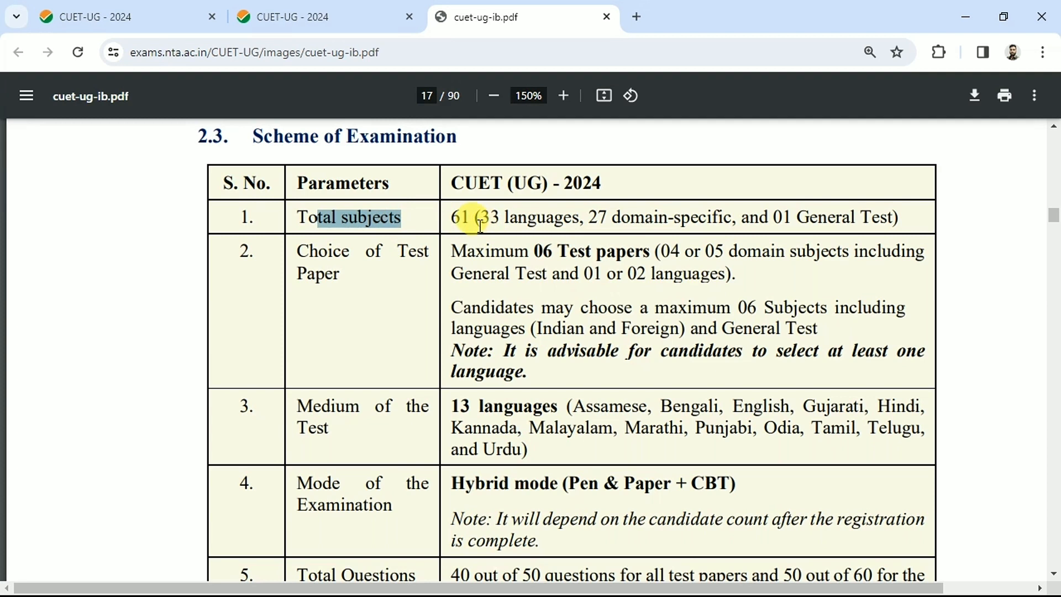
{"action": "left_click", "coordinate": [301, 247]}
{"action": "double_click", "coordinate": [302, 249]}
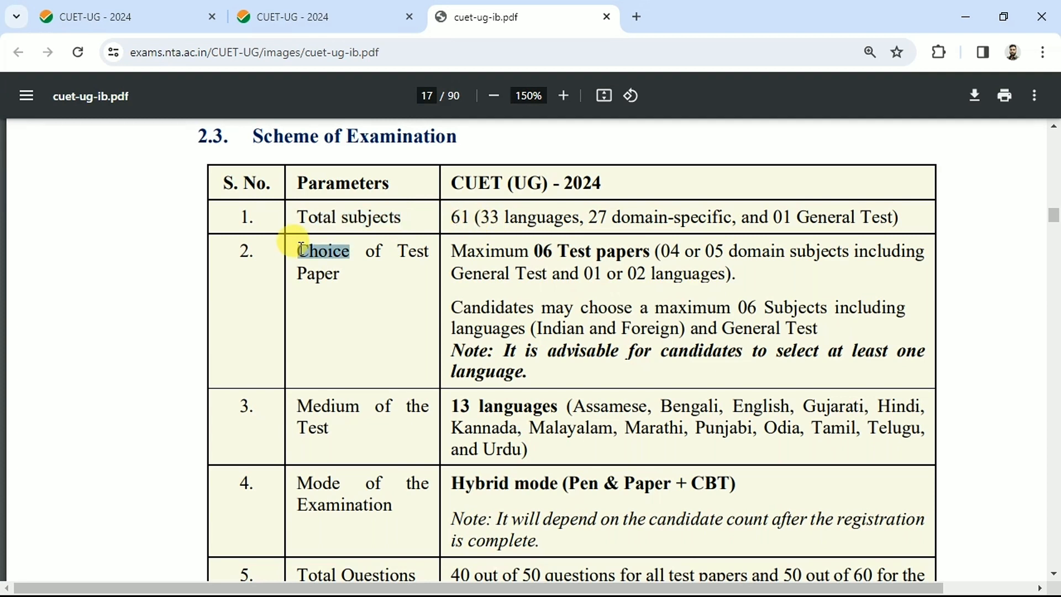
{"action": "left_click", "coordinate": [473, 255]}
Step: Highlight the maximum 06 test papers rule and the domain, General Test and language wording
{"action": "left_click_drag", "start_coordinate": [463, 252], "coordinate": [636, 253]}
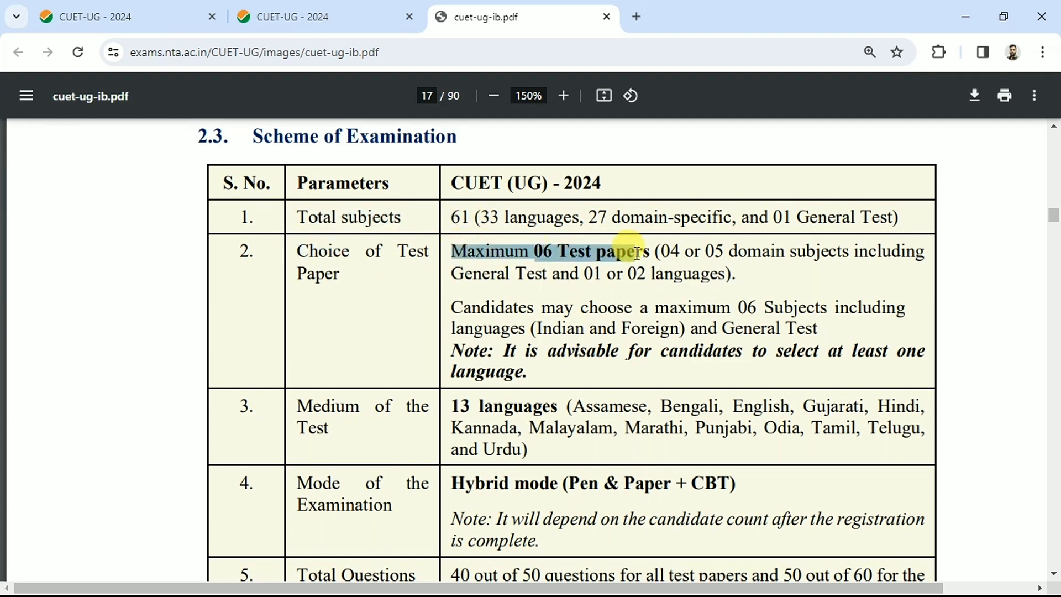
{"action": "left_click", "coordinate": [643, 250]}
{"action": "left_click_drag", "start_coordinate": [662, 252], "coordinate": [703, 255]}
{"action": "left_click", "coordinate": [751, 254]}
{"action": "left_click_drag", "start_coordinate": [508, 270], "coordinate": [684, 274]}
{"action": "left_click", "coordinate": [646, 274]}
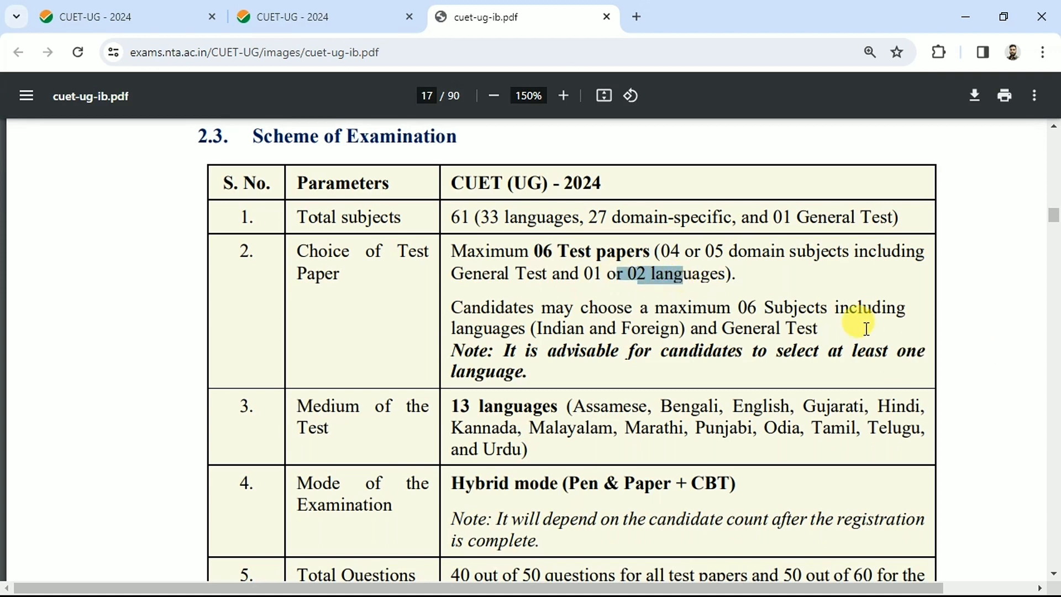
{"action": "left_click", "coordinate": [758, 333]}
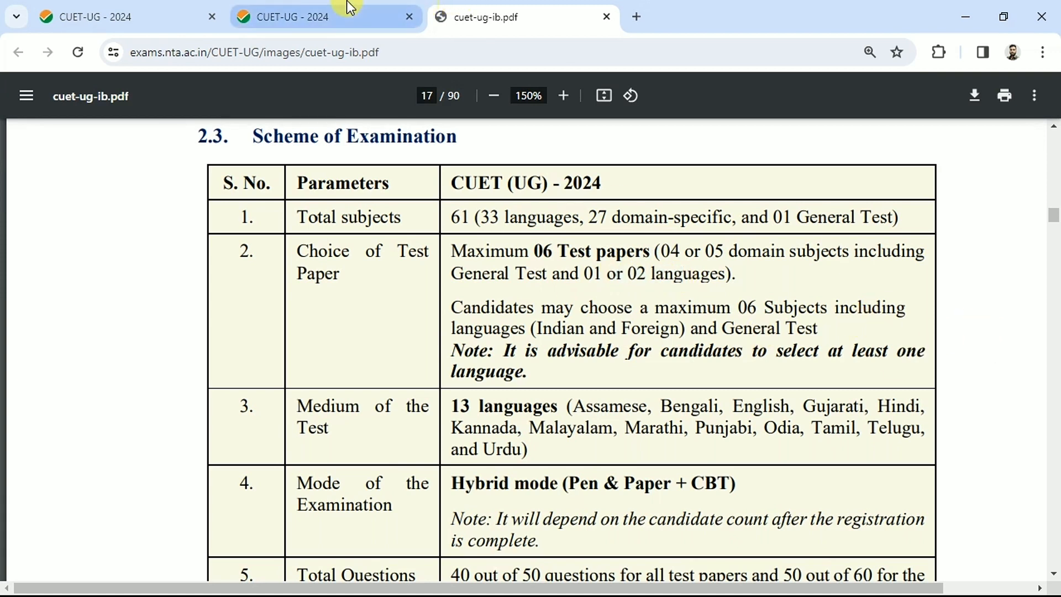
{"action": "left_click", "coordinate": [350, 7]}
Step: Pick six test papers from Hindi (102) through Mathematics / Applied Mathematics, then save
{"action": "left_click", "coordinate": [296, 244]}
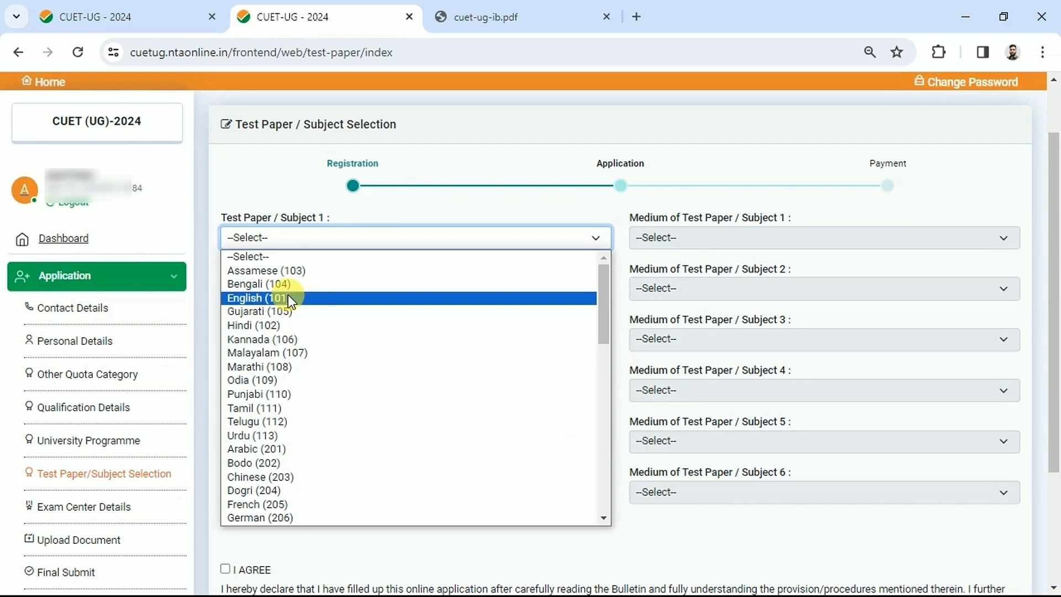
{"action": "left_click", "coordinate": [259, 331]}
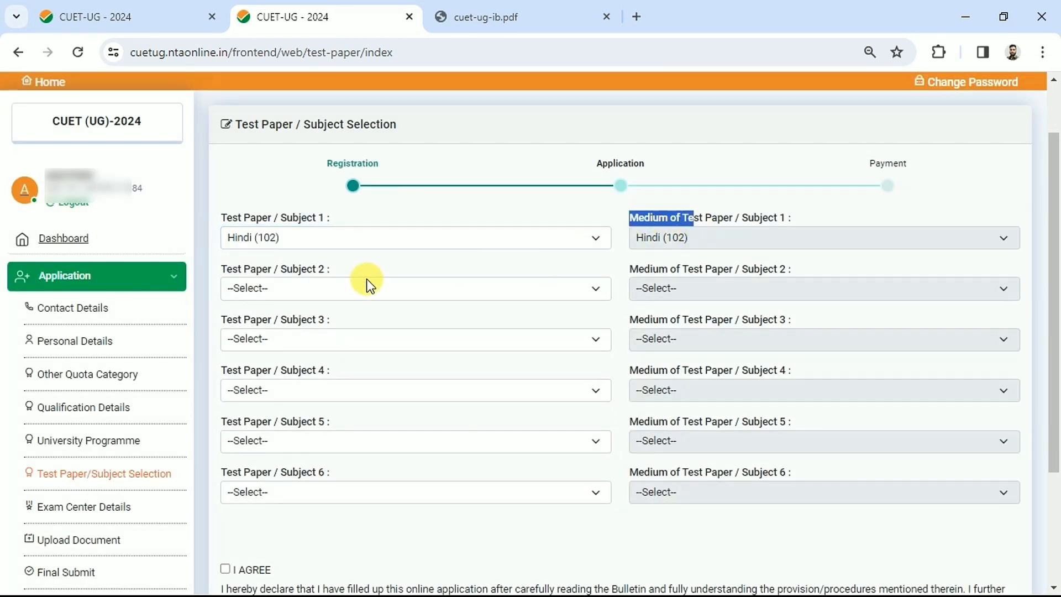
{"action": "left_click", "coordinate": [287, 293]}
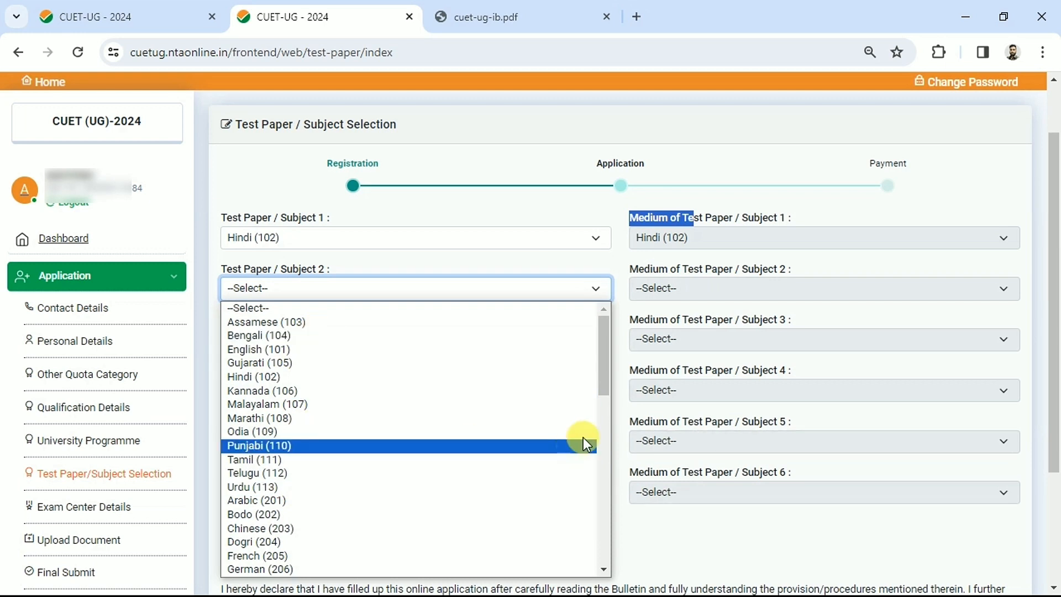
{"action": "left_click_drag", "start_coordinate": [604, 340], "coordinate": [595, 420]}
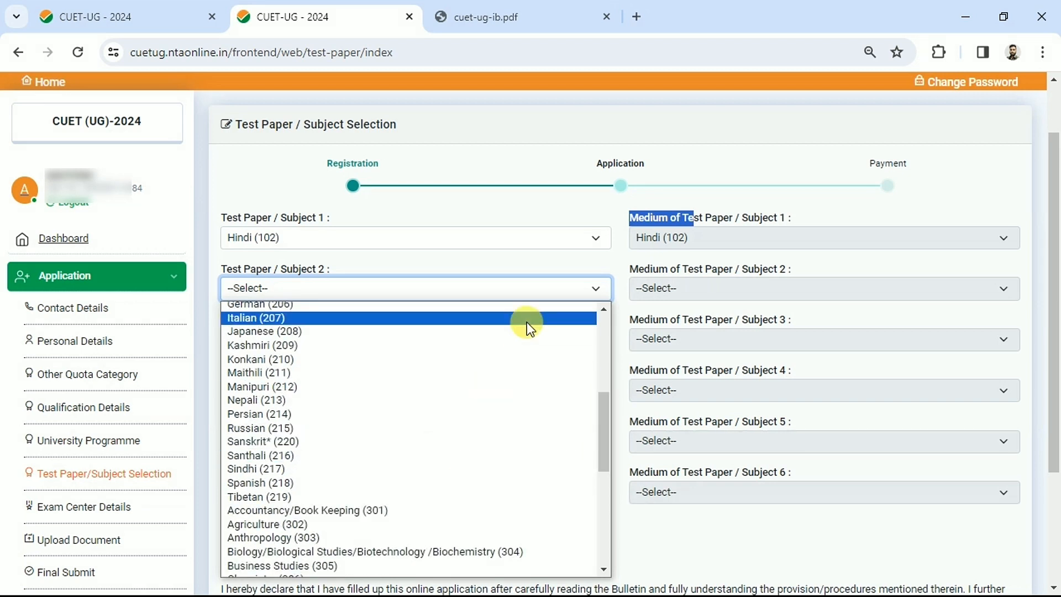
{"action": "left_click_drag", "start_coordinate": [605, 439], "coordinate": [605, 361]}
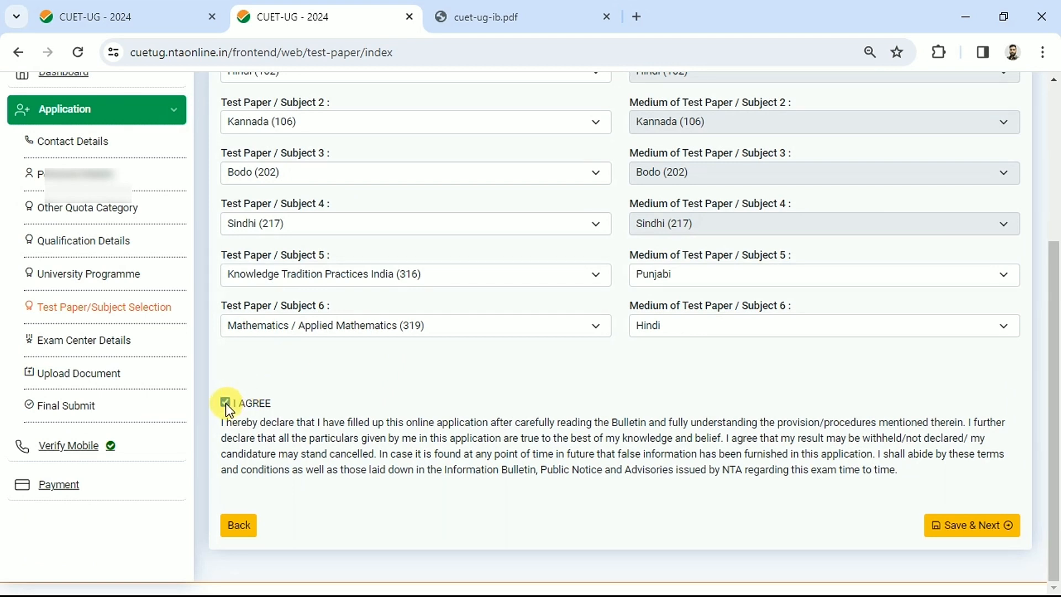
{"action": "left_click", "coordinate": [976, 526]}
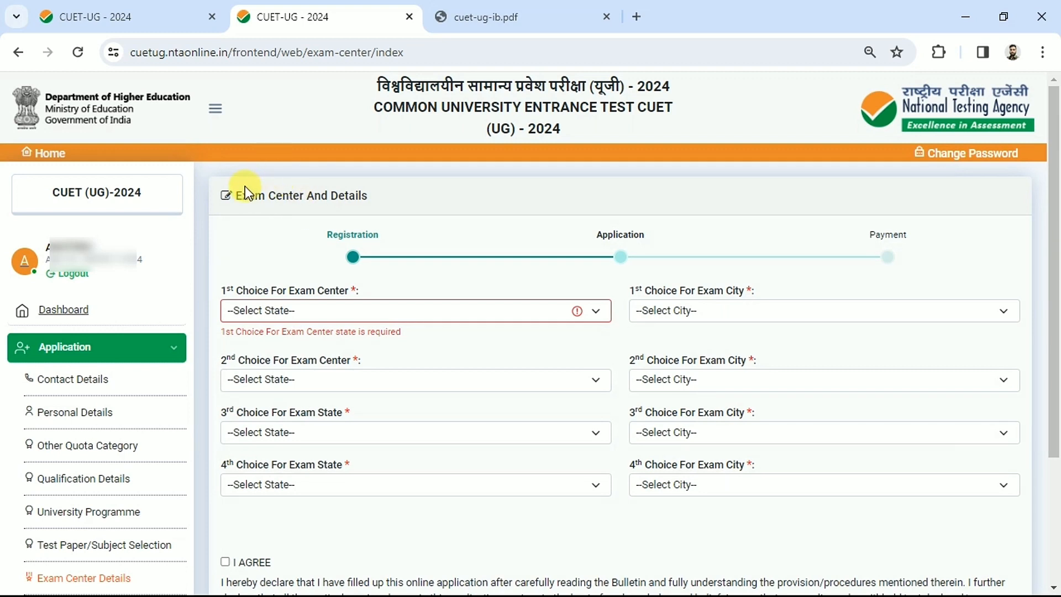
Step: Set UTTAR PRADESH exam cities, first Allahabad/Prayagraj, agree to the declaration, and save
{"action": "left_click_drag", "start_coordinate": [243, 194], "coordinate": [357, 196]}
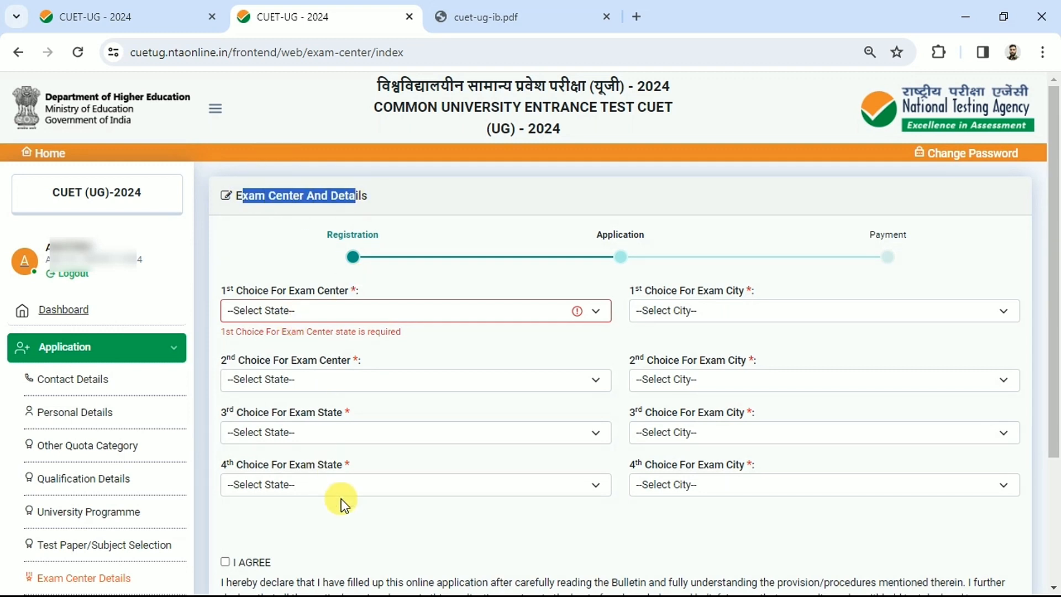
{"action": "left_click", "coordinate": [360, 313]}
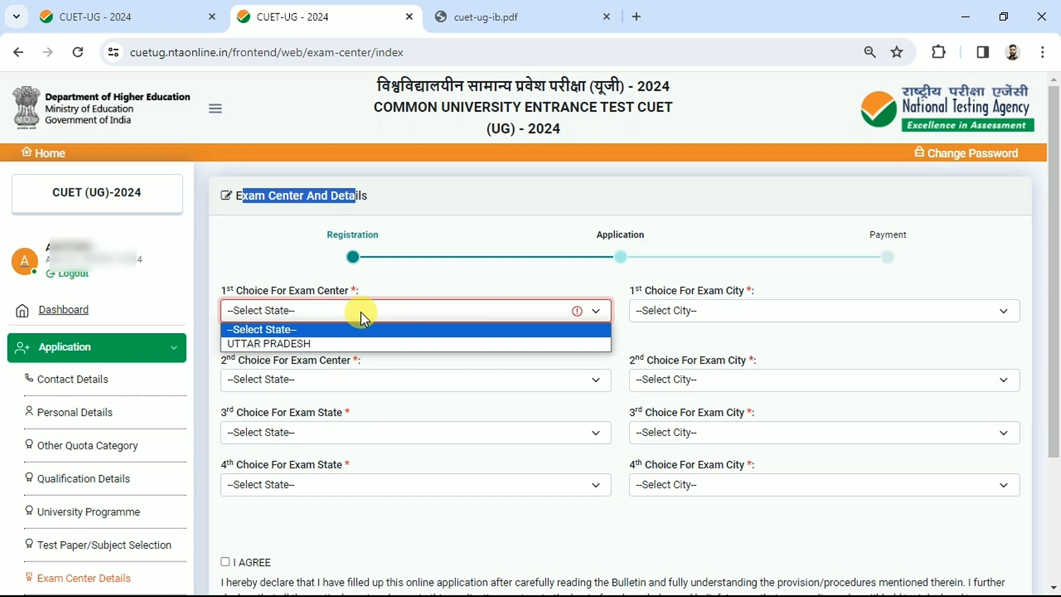
{"action": "left_click", "coordinate": [311, 344]}
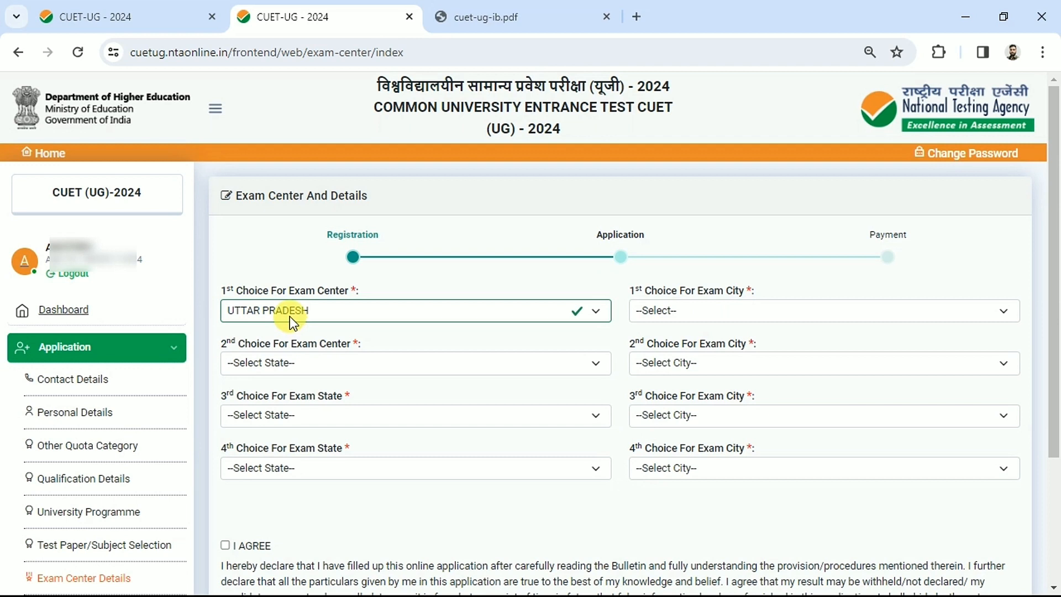
{"action": "left_click", "coordinate": [720, 312]}
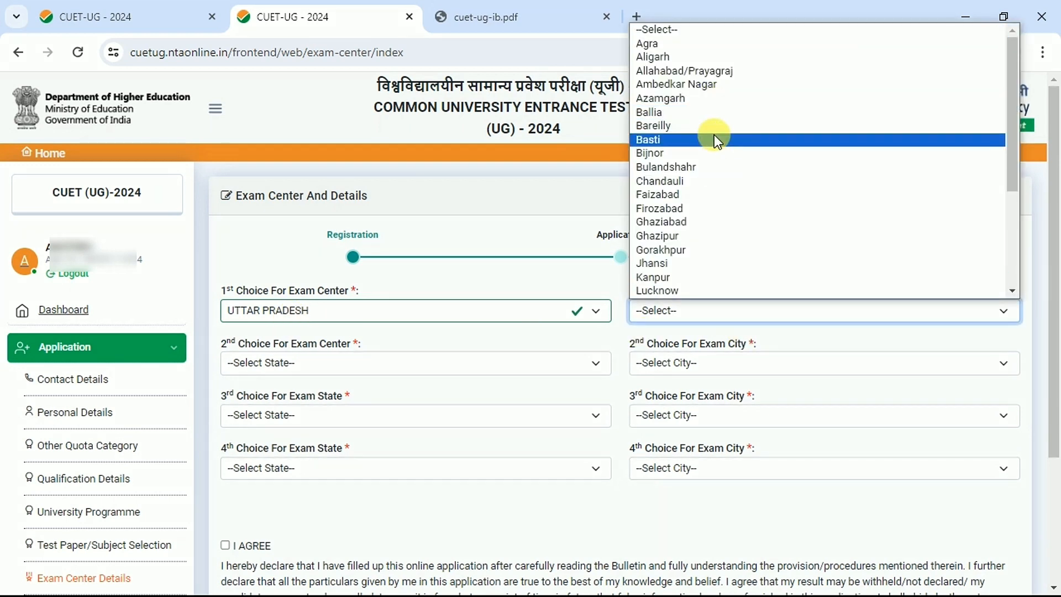
{"action": "left_click", "coordinate": [685, 74]}
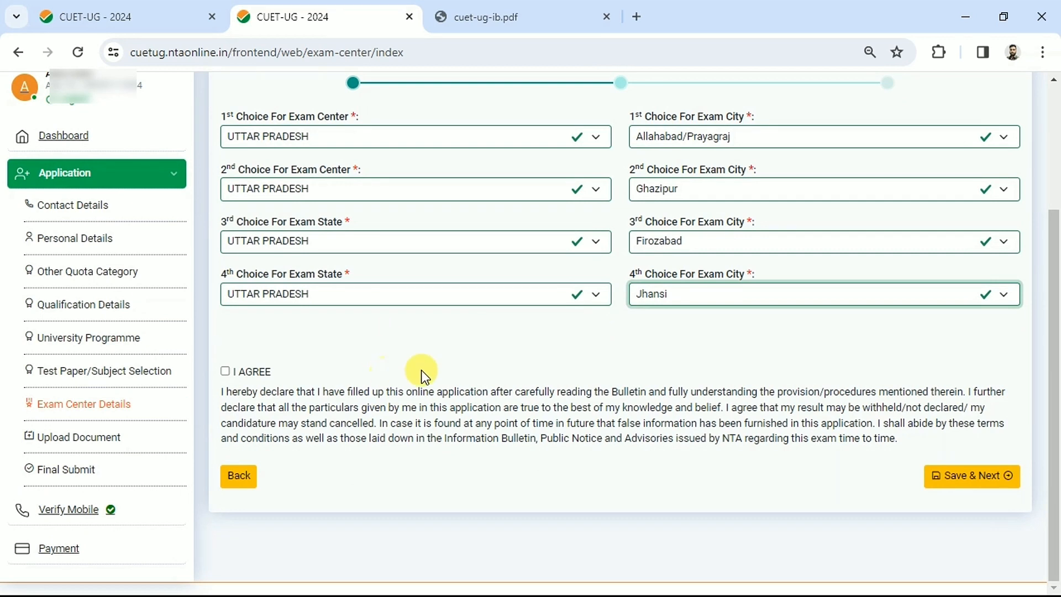
{"action": "left_click", "coordinate": [224, 371]}
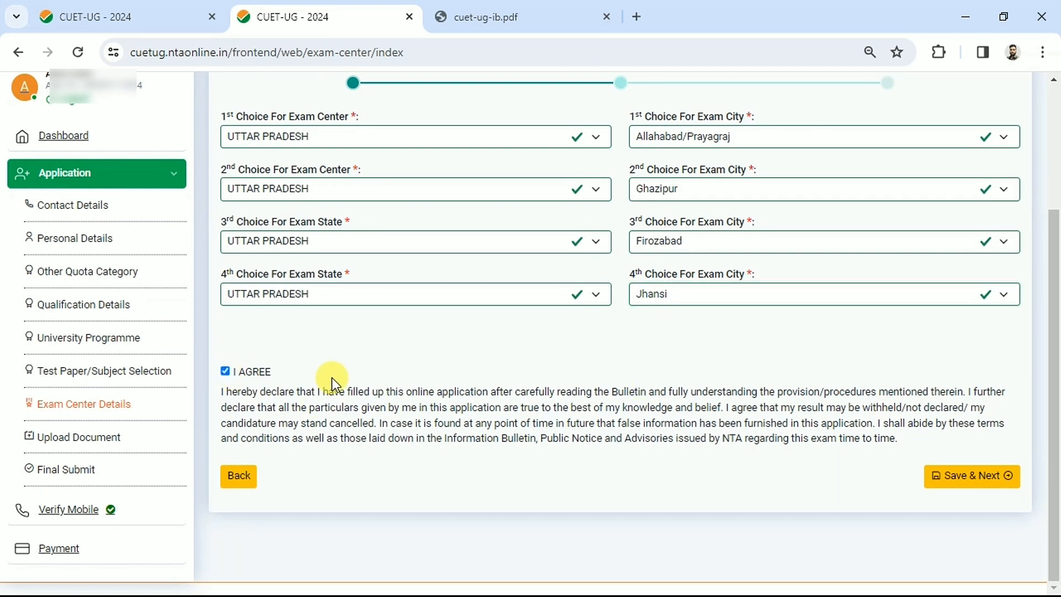
{"action": "left_click", "coordinate": [978, 491]}
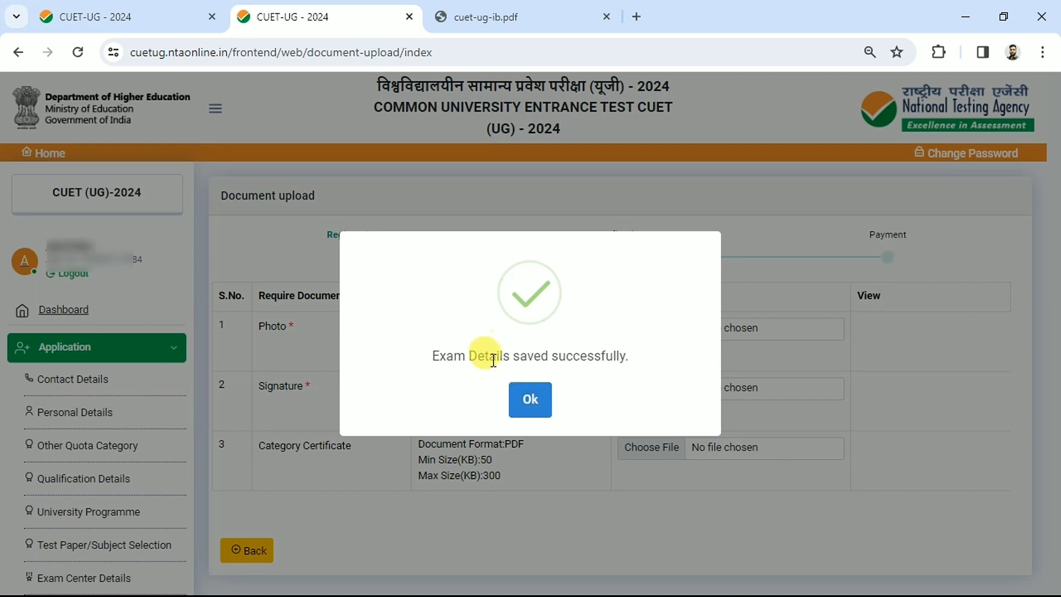
Step: Dismiss the saved message, review the document requirements, and upload the candidate's photo
{"action": "left_click_drag", "start_coordinate": [492, 355], "coordinate": [568, 379]}
{"action": "left_click", "coordinate": [527, 395]}
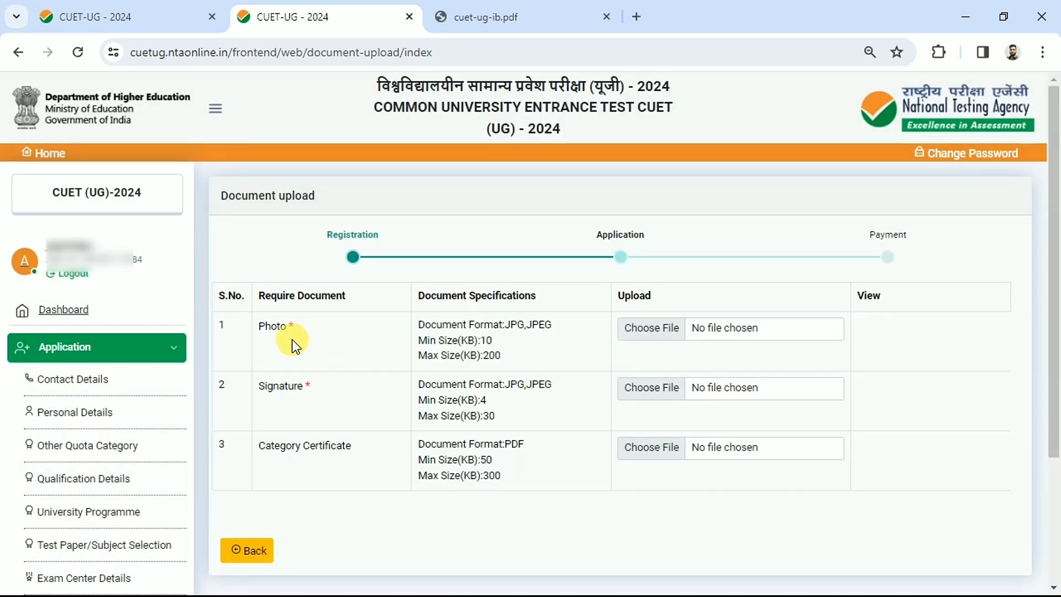
{"action": "left_click_drag", "start_coordinate": [268, 395], "coordinate": [327, 407]}
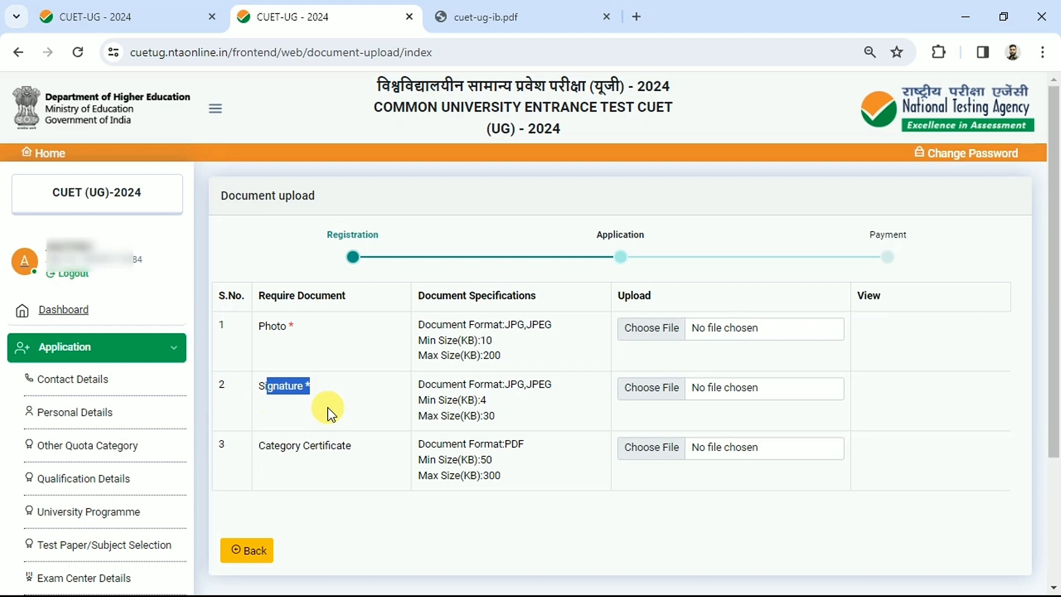
{"action": "left_click_drag", "start_coordinate": [284, 444], "coordinate": [347, 451]}
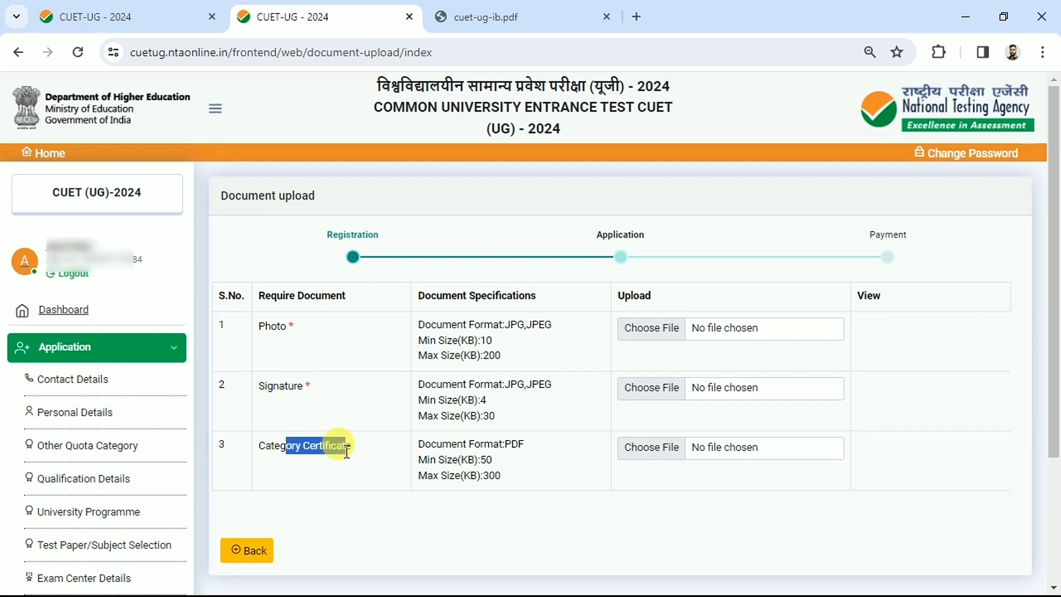
{"action": "left_click", "coordinate": [346, 451]}
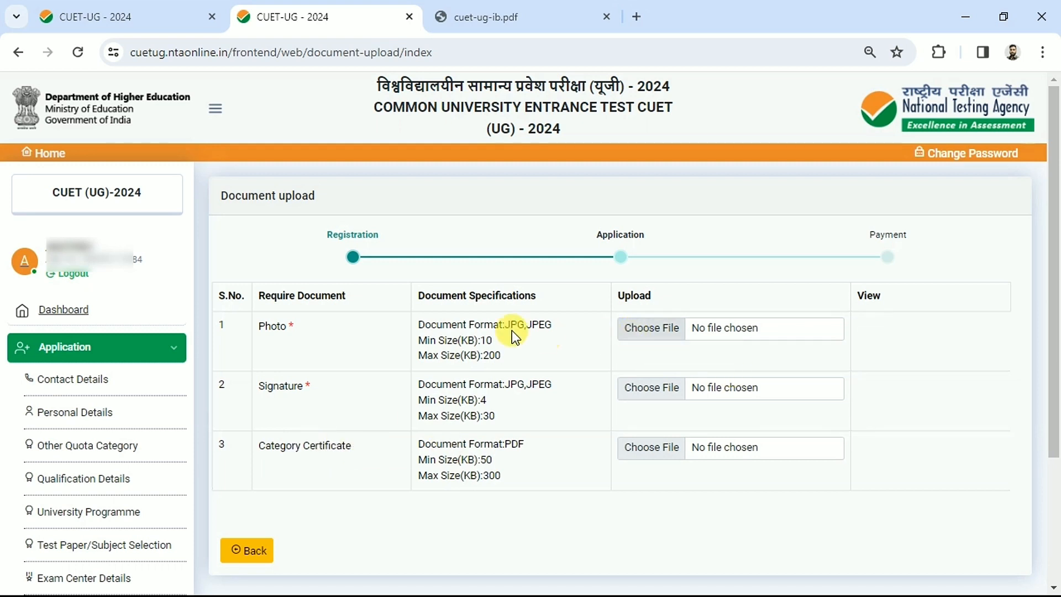
{"action": "left_click_drag", "start_coordinate": [463, 338], "coordinate": [502, 356]}
{"action": "left_click", "coordinate": [503, 356]}
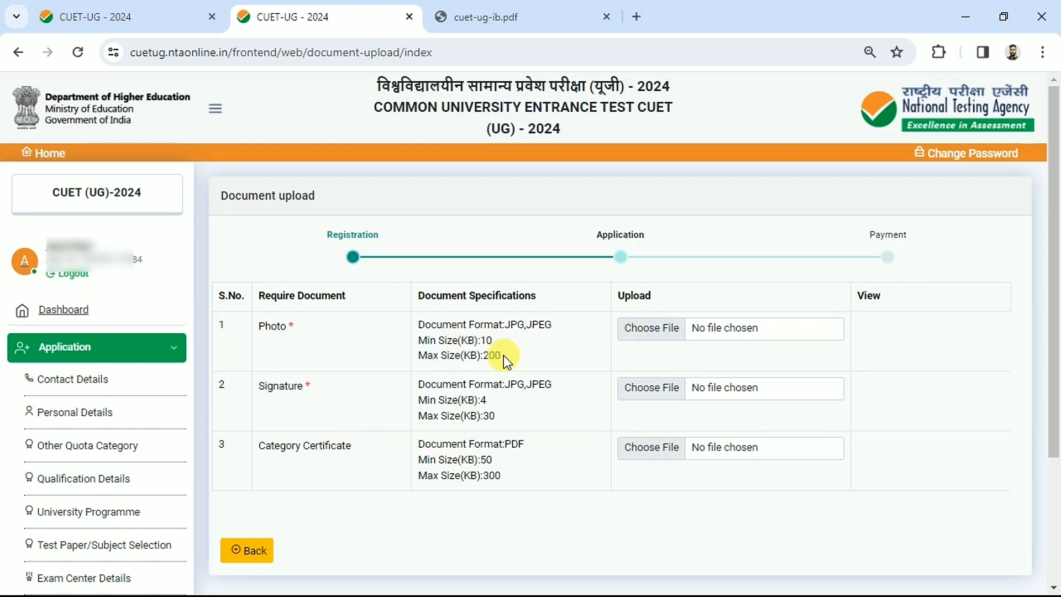
{"action": "left_click", "coordinate": [658, 331]}
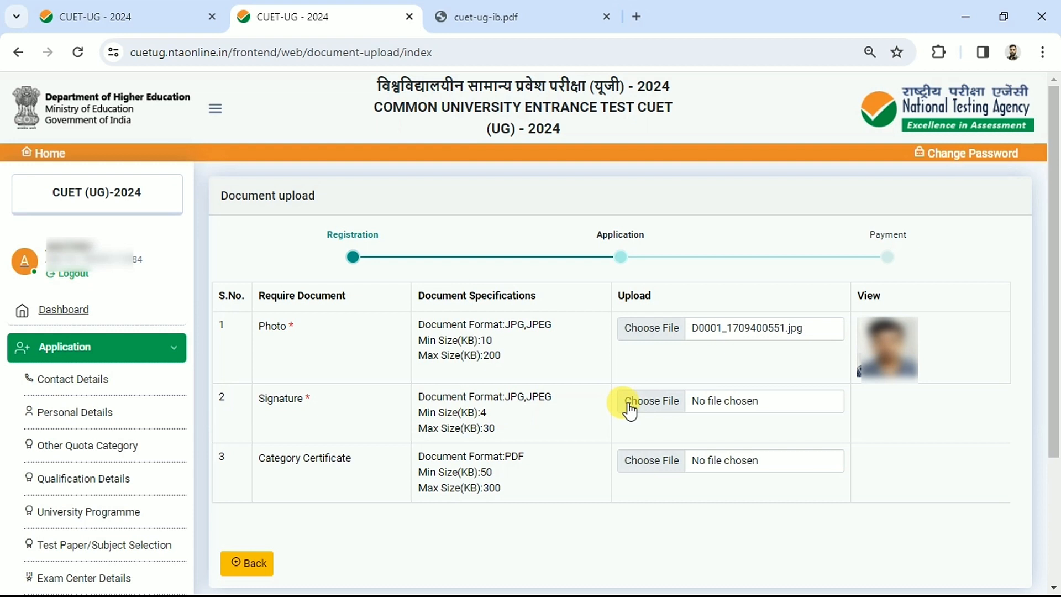
Step: Upload the category certificate PDF D0004_1709400681.pdf and save the uploads
{"action": "left_click_drag", "start_coordinate": [419, 451], "coordinate": [480, 475]}
{"action": "left_click", "coordinate": [481, 477]}
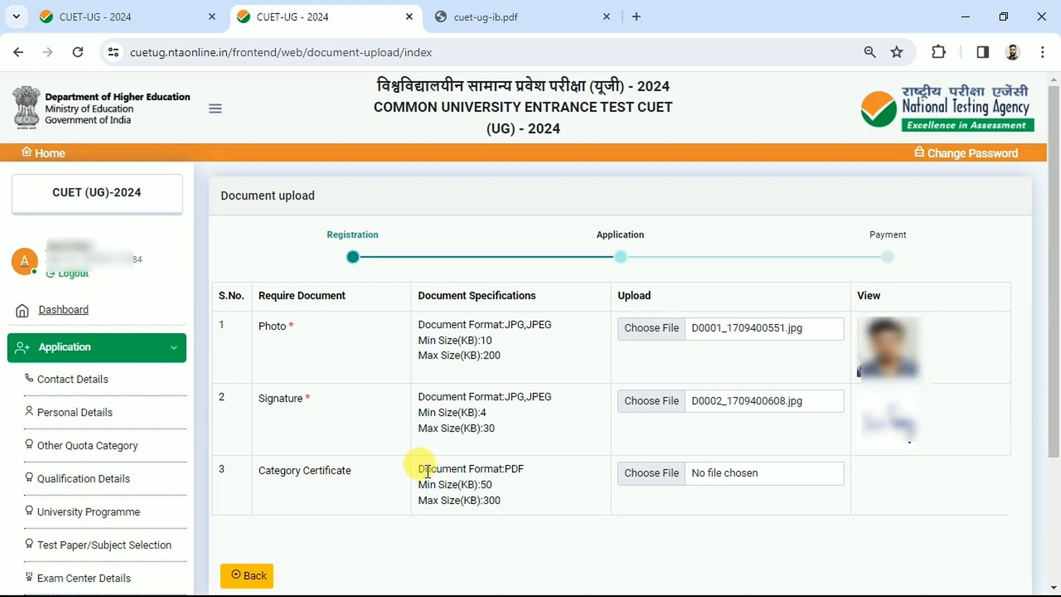
{"action": "left_click_drag", "start_coordinate": [428, 471], "coordinate": [480, 492]}
{"action": "left_click", "coordinate": [480, 495]}
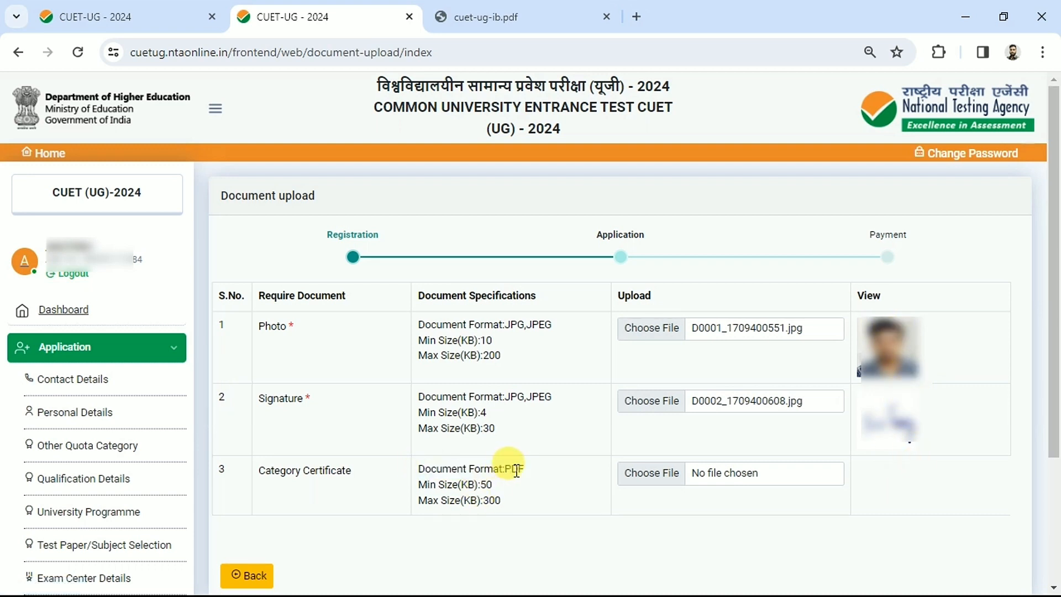
{"action": "left_click", "coordinate": [659, 485]}
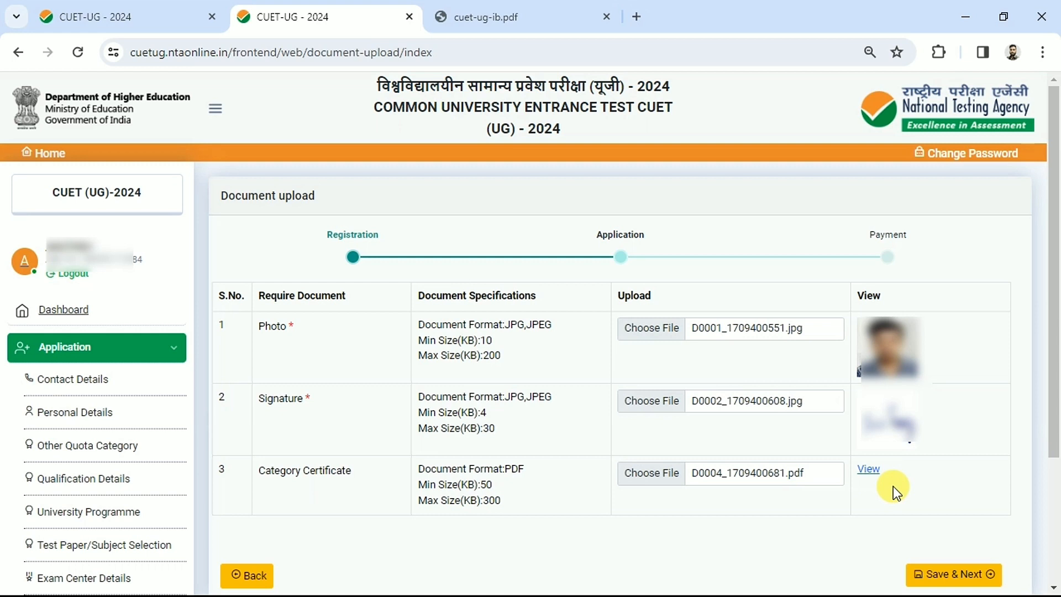
{"action": "left_click", "coordinate": [968, 575]}
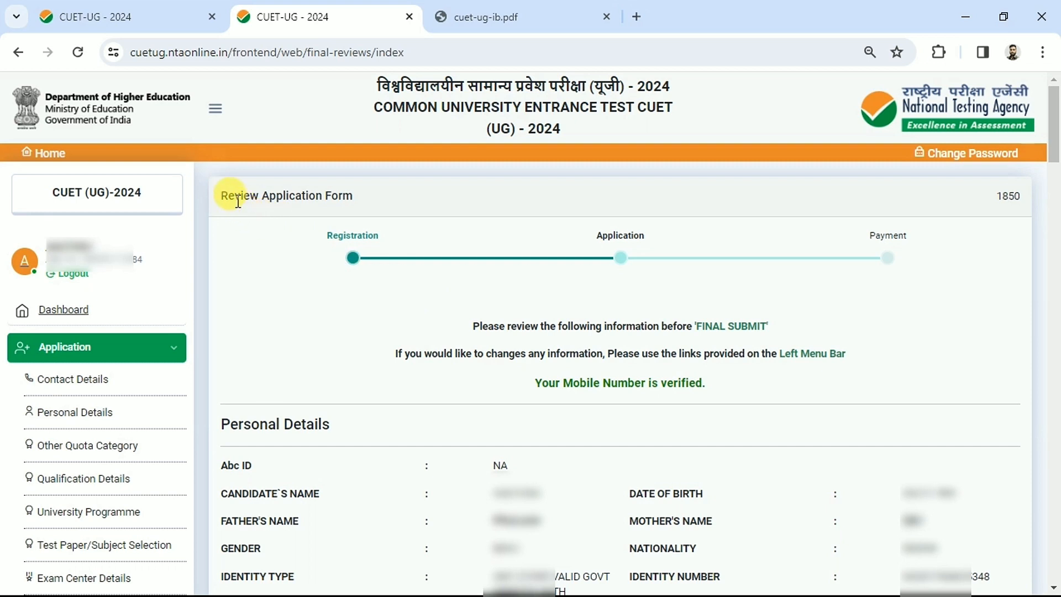
Step: Confirm name, mother's name, gender and date of birth in the checklist, then final-submit
{"action": "left_click_drag", "start_coordinate": [238, 199], "coordinate": [353, 196]}
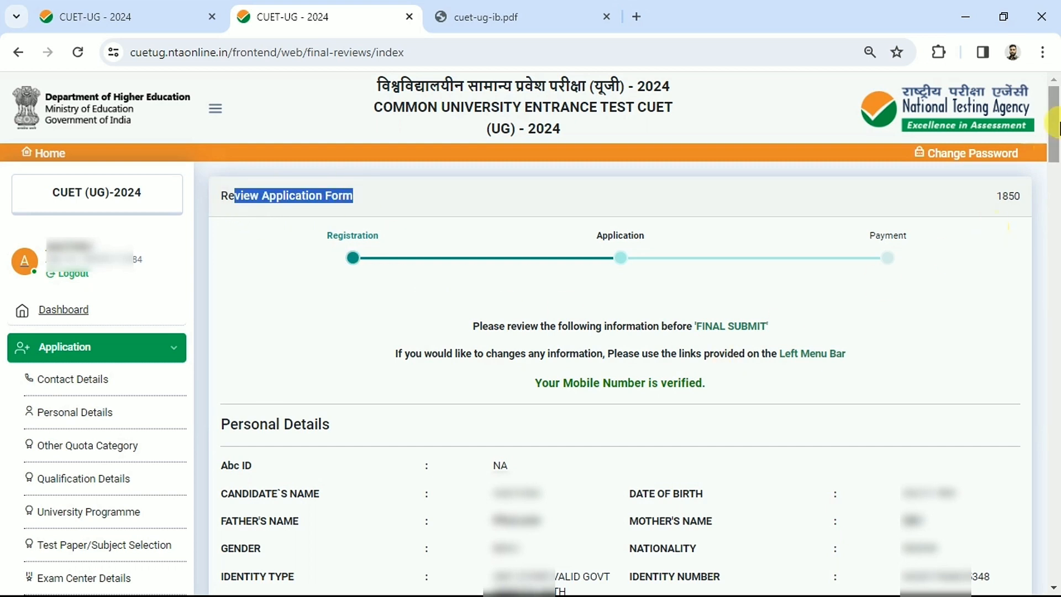
{"action": "left_click_drag", "start_coordinate": [1053, 121], "coordinate": [1055, 561]}
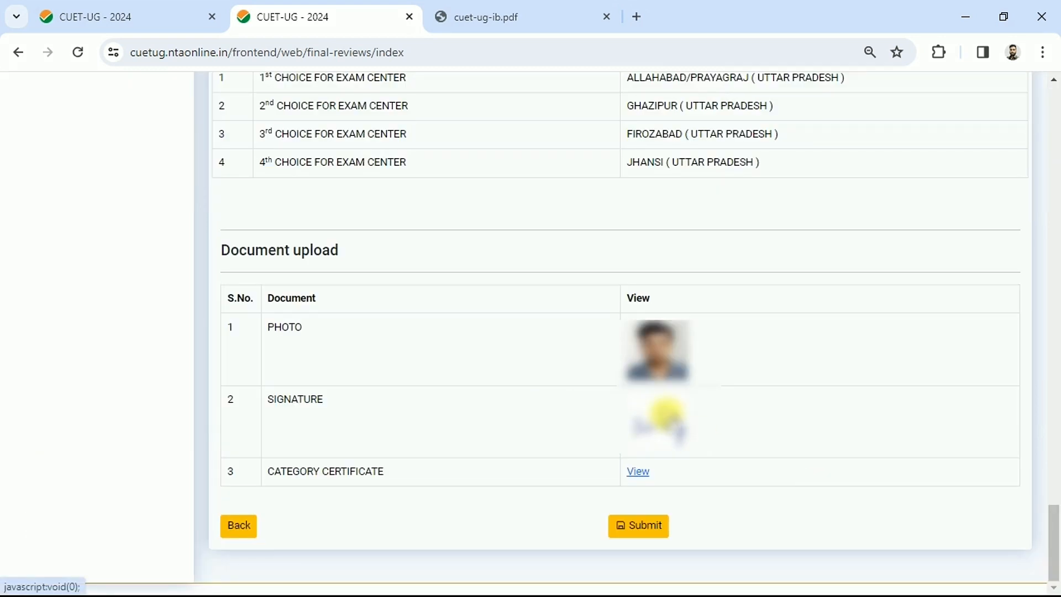
{"action": "left_click", "coordinate": [644, 533]}
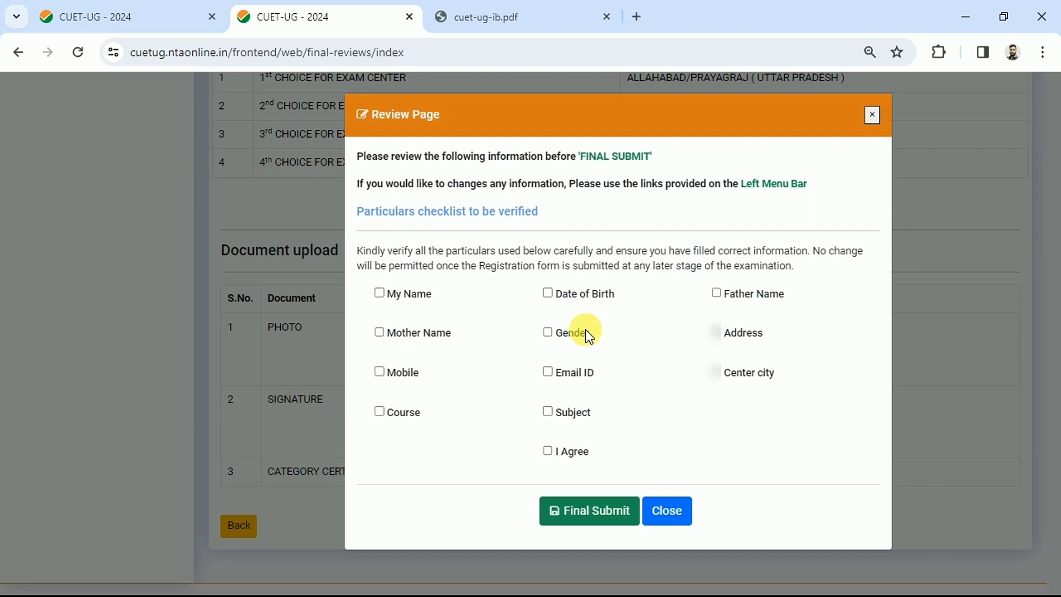
{"action": "left_click", "coordinate": [411, 294]}
{"action": "left_click", "coordinate": [416, 331]}
{"action": "left_click", "coordinate": [560, 331]}
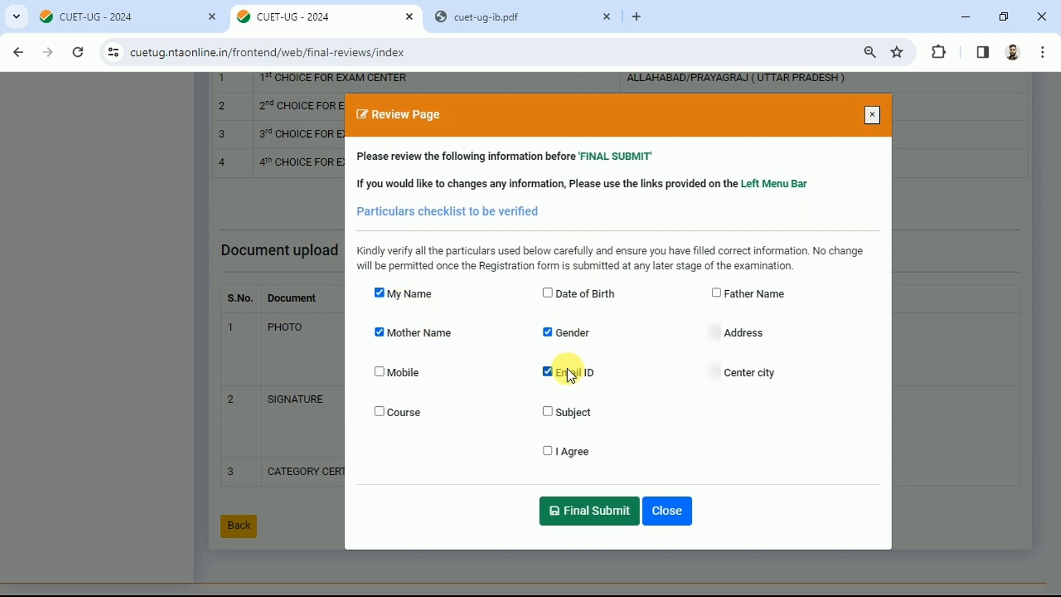
{"action": "left_click", "coordinate": [581, 294]}
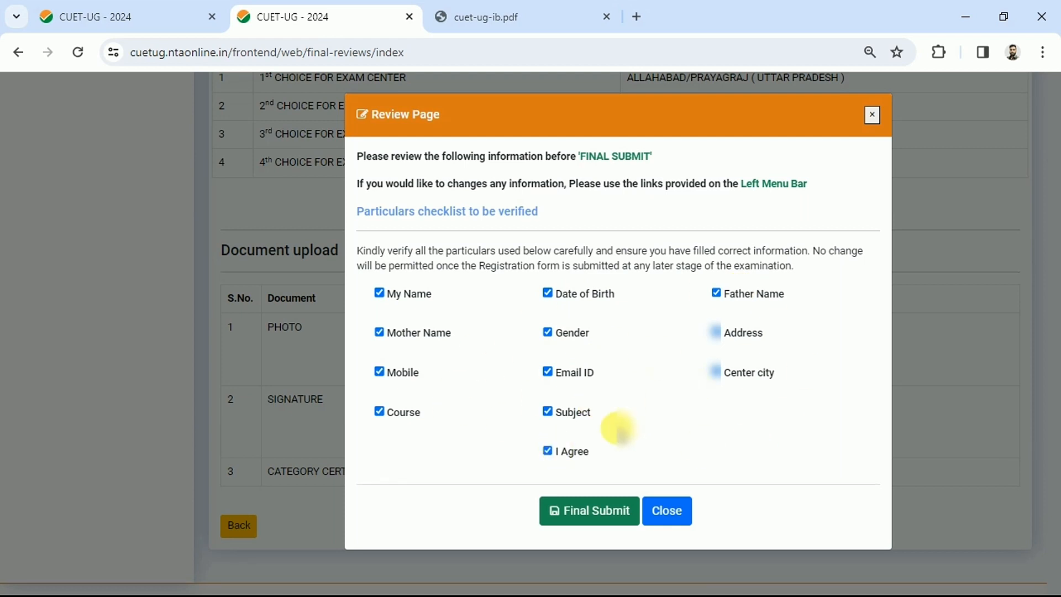
{"action": "left_click", "coordinate": [607, 522]}
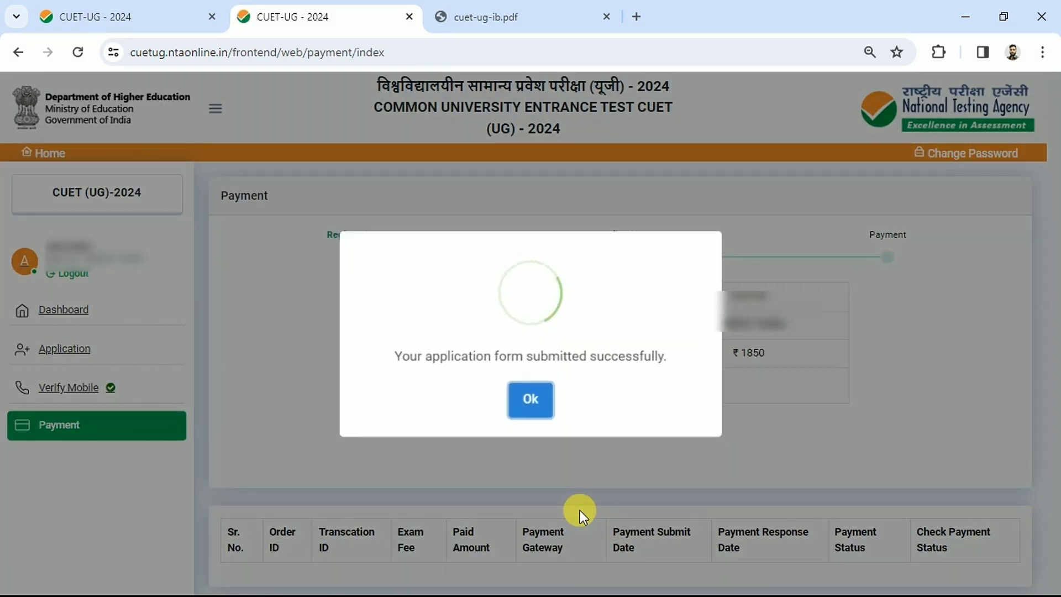
Step: Acknowledge the submission success, proceed to pay the ₹1850 fee, and choose SBI Epay
{"action": "left_click_drag", "start_coordinate": [403, 365], "coordinate": [558, 371]}
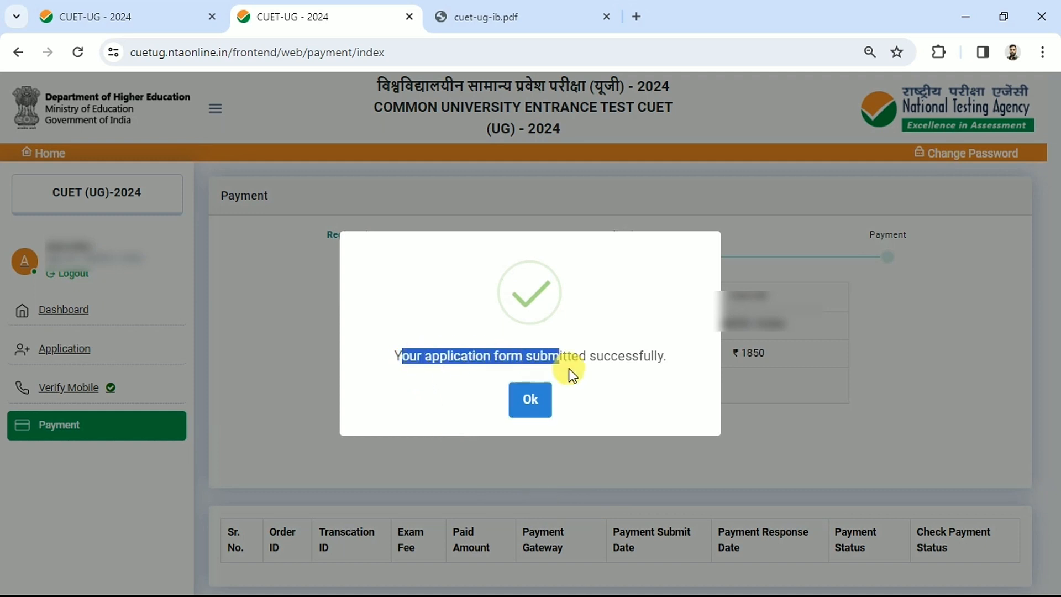
{"action": "left_click", "coordinate": [645, 363]}
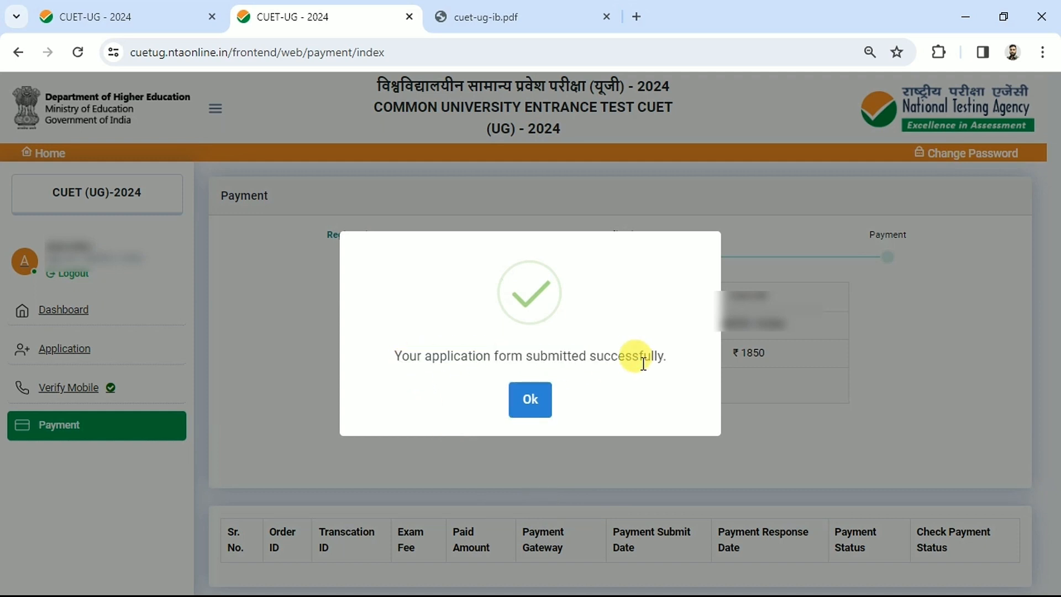
{"action": "left_click", "coordinate": [531, 400]}
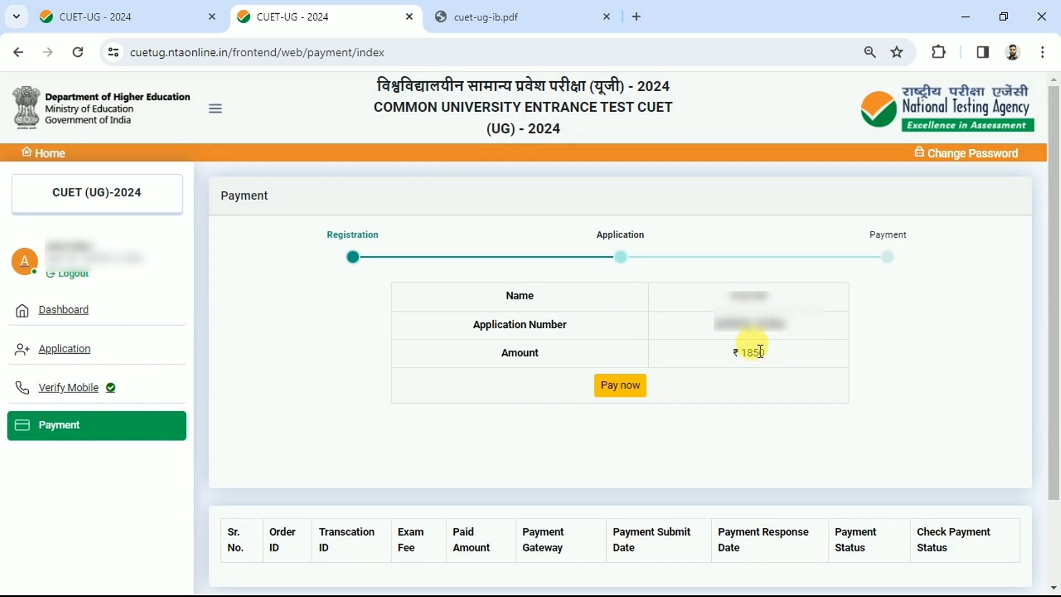
{"action": "left_click_drag", "start_coordinate": [733, 352], "coordinate": [758, 355]}
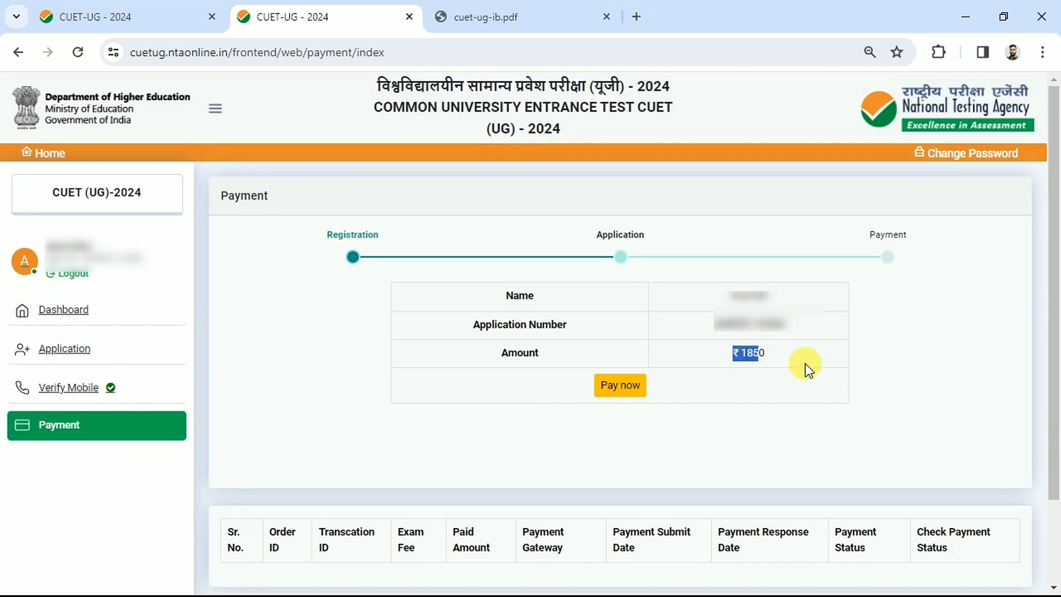
{"action": "left_click", "coordinate": [698, 402]}
{"action": "left_click", "coordinate": [616, 390]}
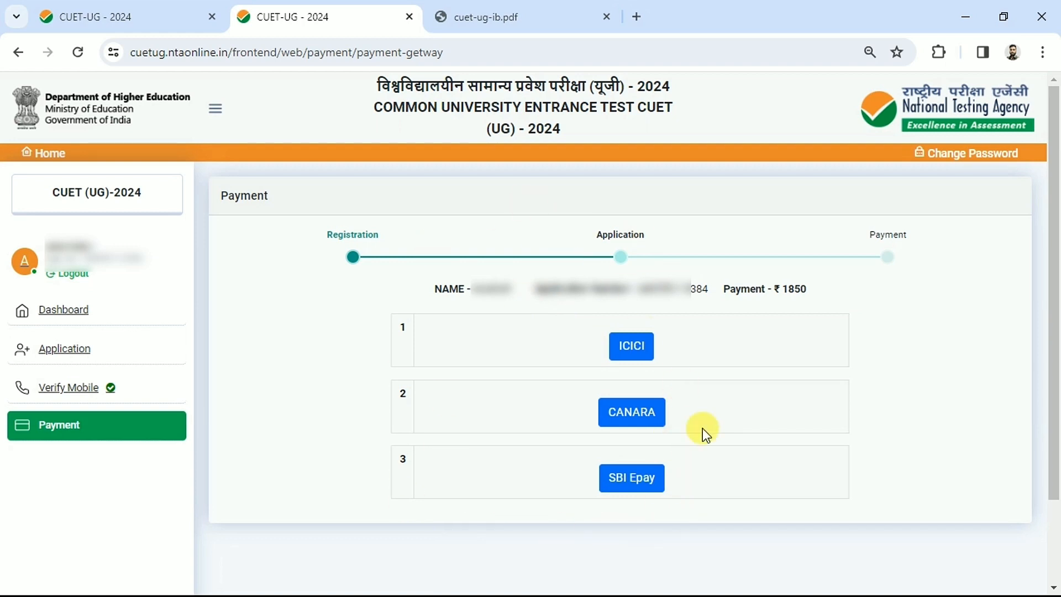
{"action": "left_click", "coordinate": [624, 486]}
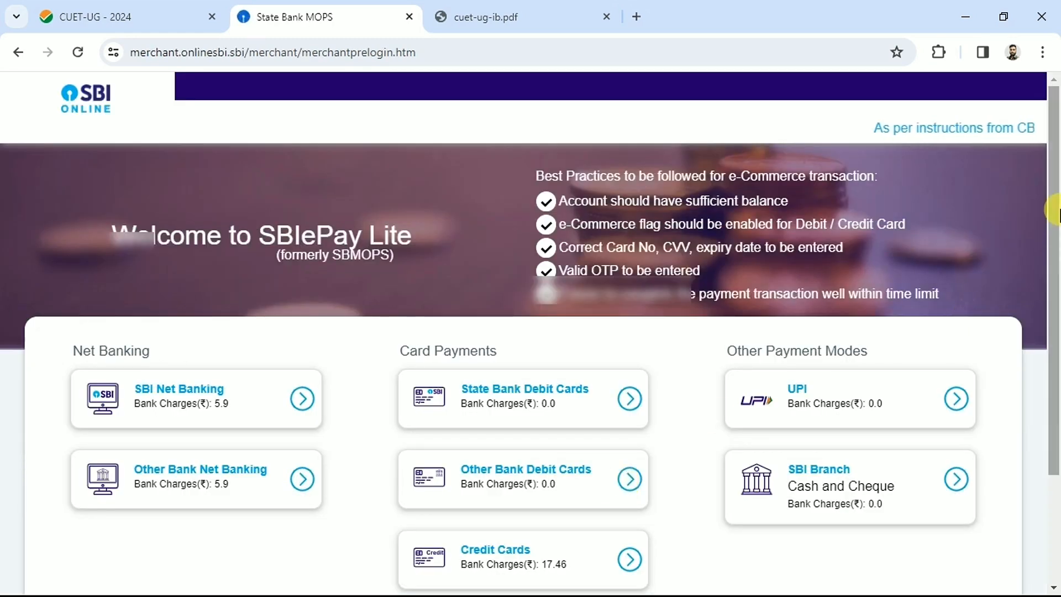
Step: Pay through UPI on SBI ePay Lite to display the Rs 1850 QR code
{"action": "left_click_drag", "start_coordinate": [1055, 207], "coordinate": [1054, 359]}
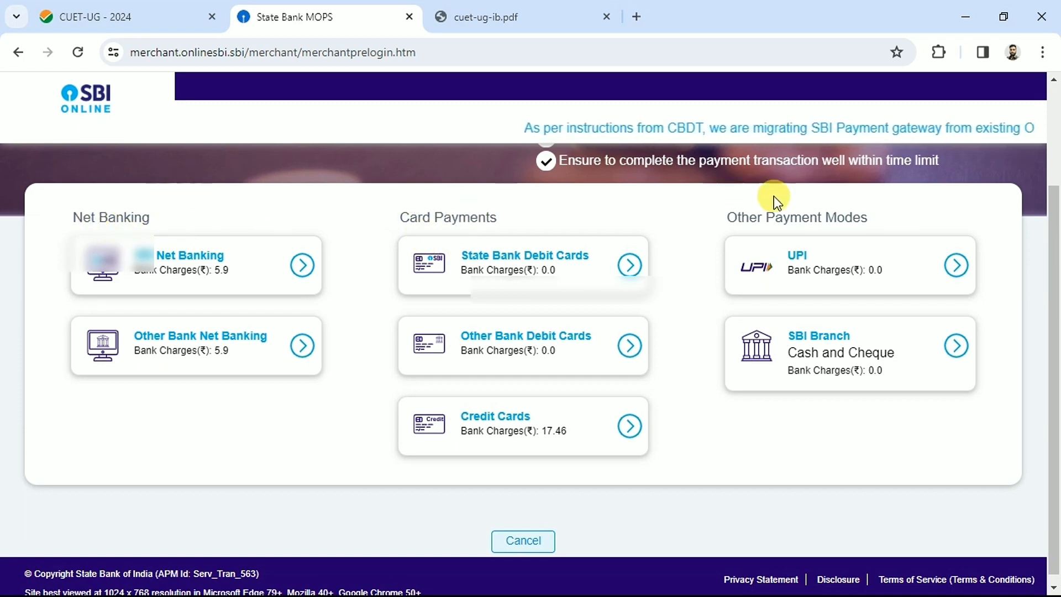
{"action": "left_click_drag", "start_coordinate": [731, 209], "coordinate": [863, 214]}
{"action": "left_click", "coordinate": [757, 210]}
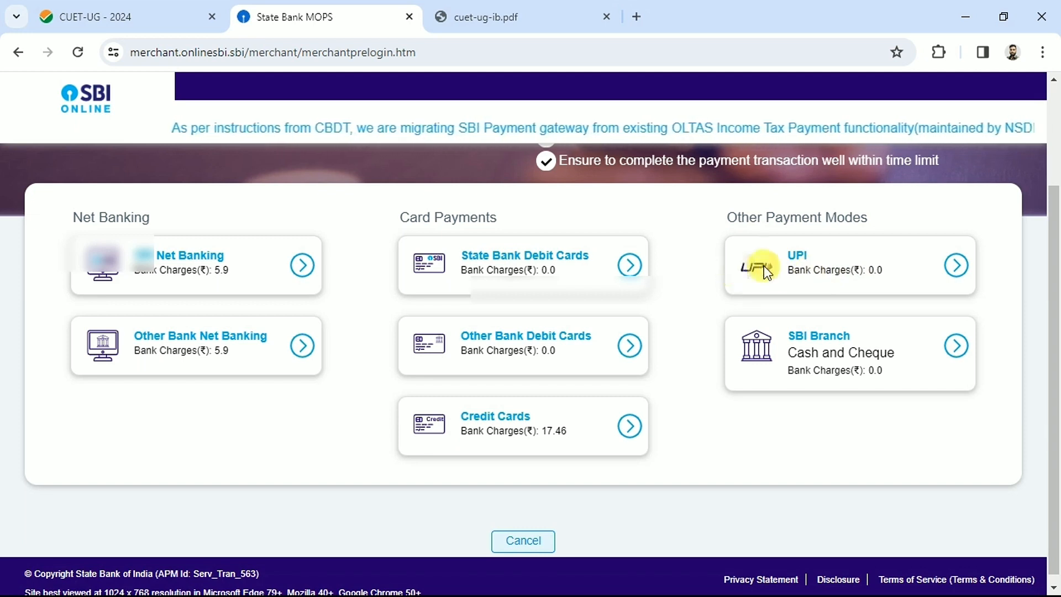
{"action": "left_click", "coordinate": [793, 256]}
{"action": "scroll", "coordinate": [591, 307], "scroll_direction": "down", "scroll_amount": 5}
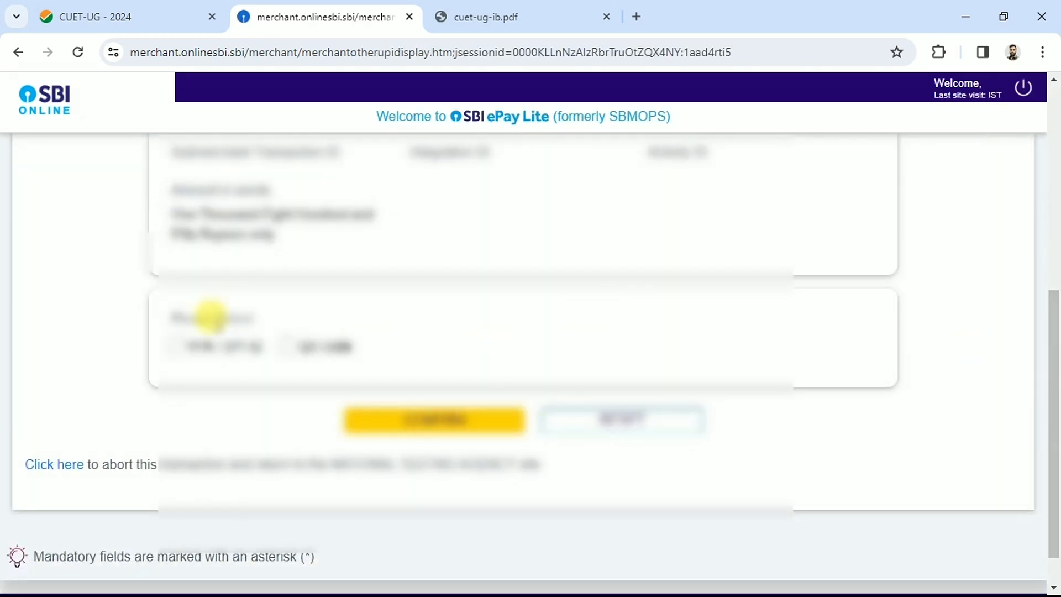
{"action": "left_click_drag", "start_coordinate": [161, 316], "coordinate": [266, 329]}
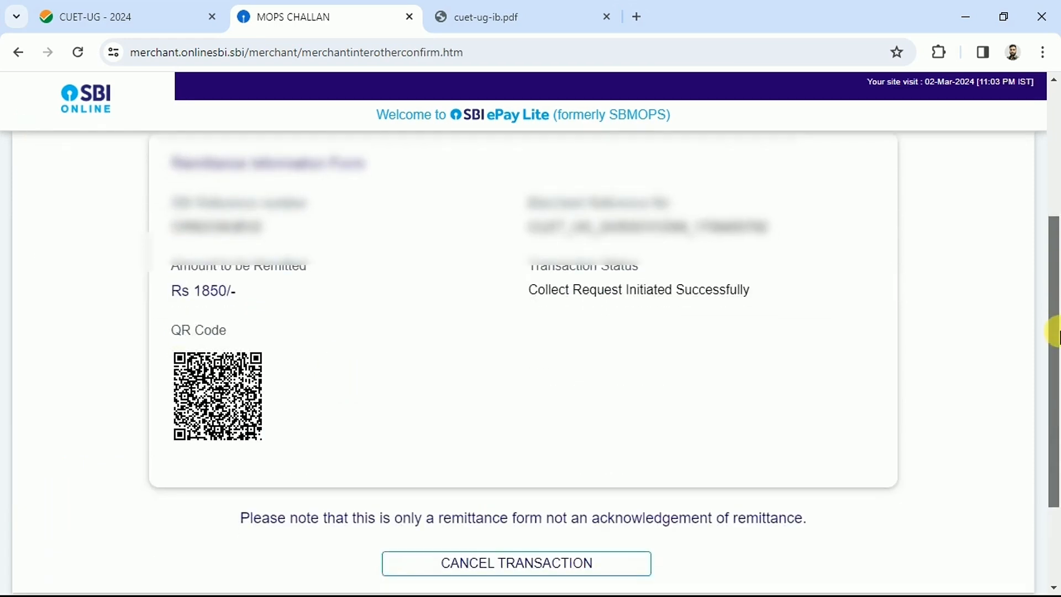
{"action": "left_click_drag", "start_coordinate": [1052, 332], "coordinate": [1050, 320]}
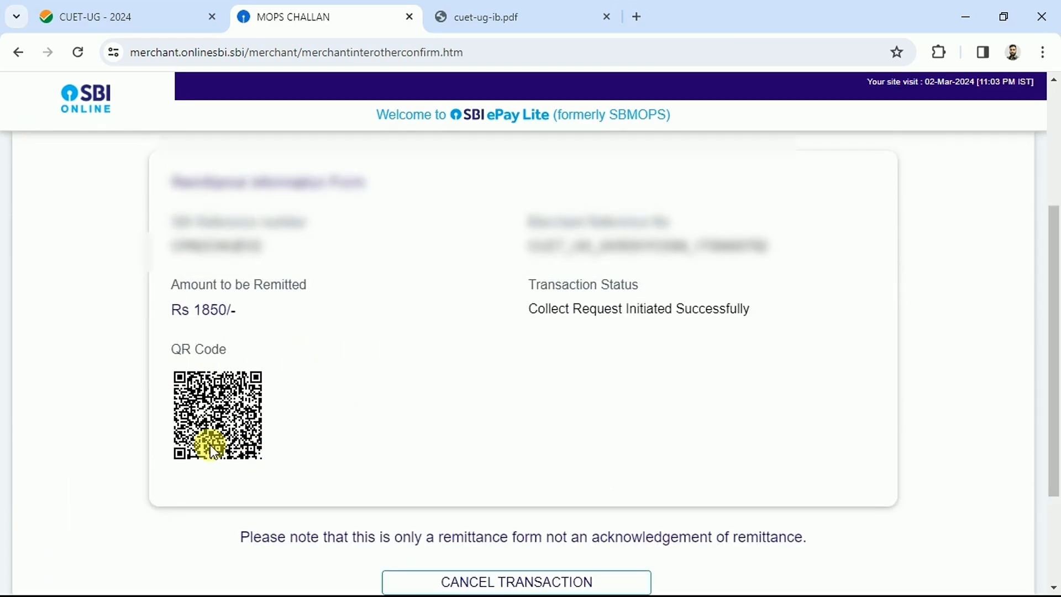